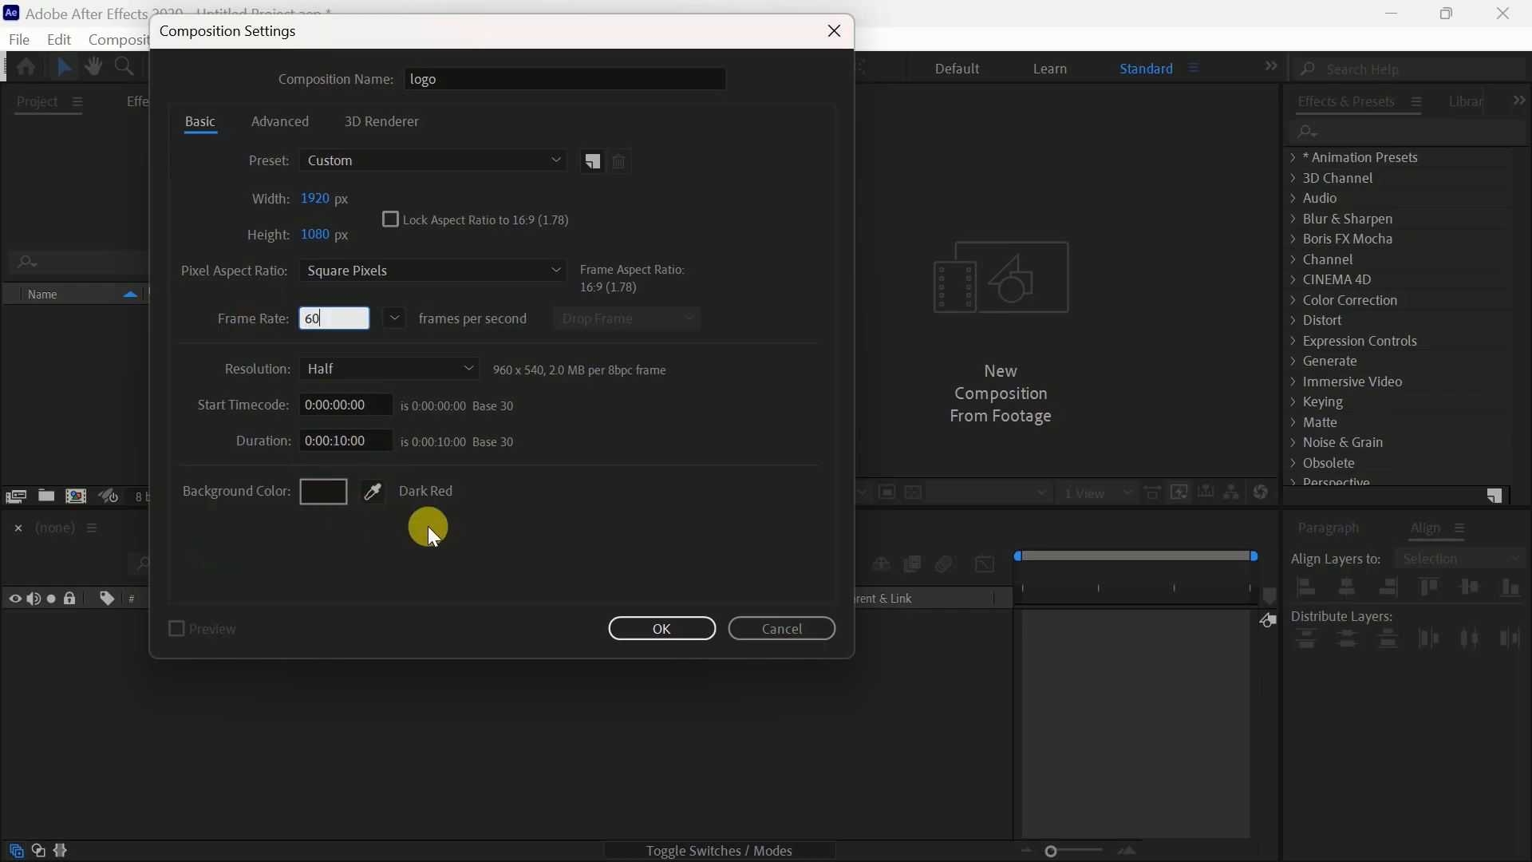
Create the 1920 x 1080, 60 fps composition "logo" and add a full-size solid layer in colour 272A2C.
left_click(662, 631)
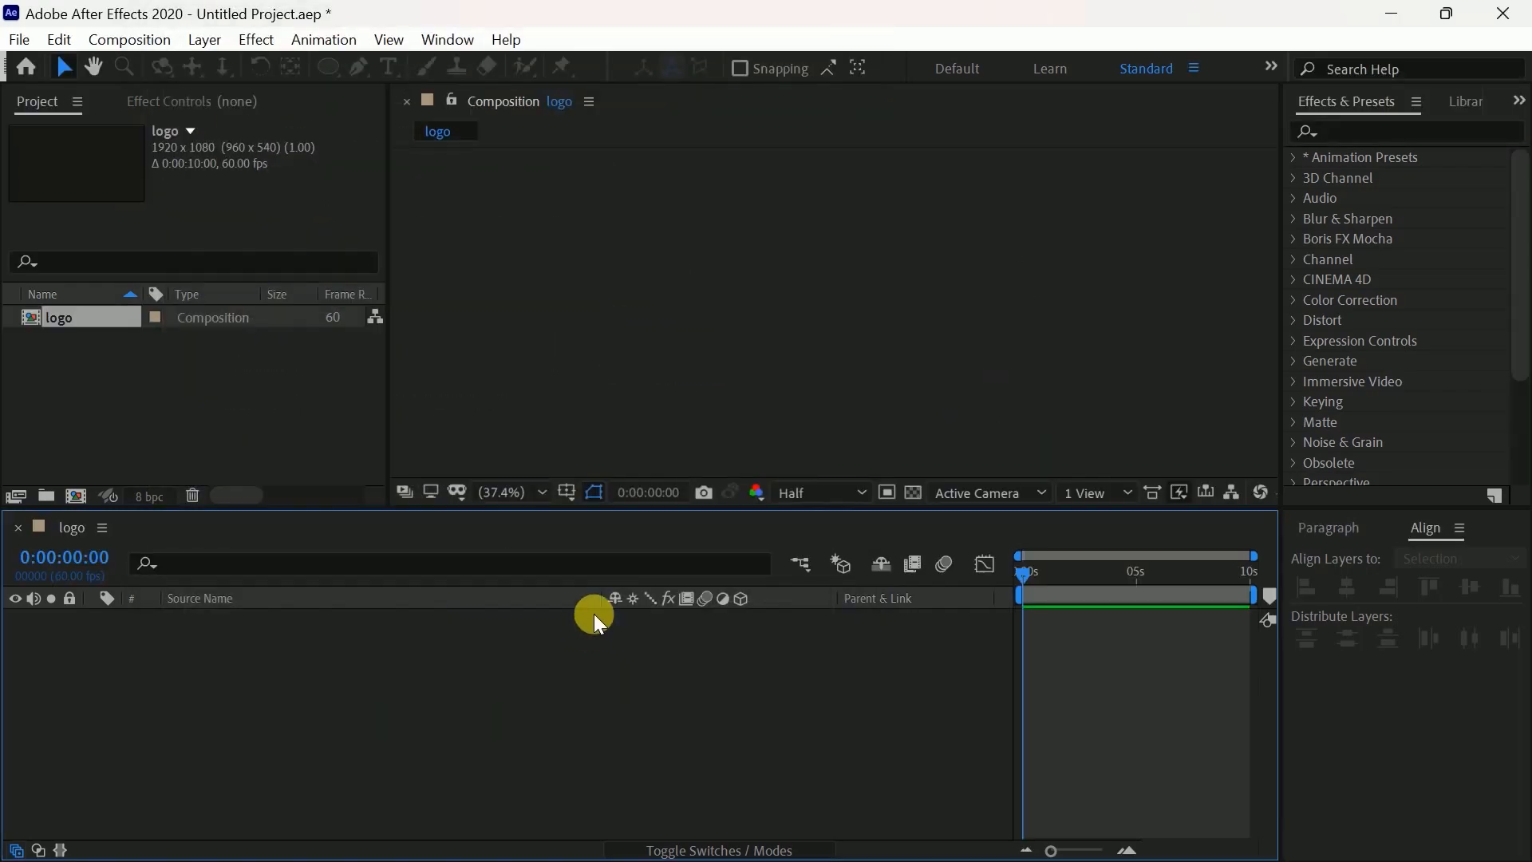
right_click(278, 653)
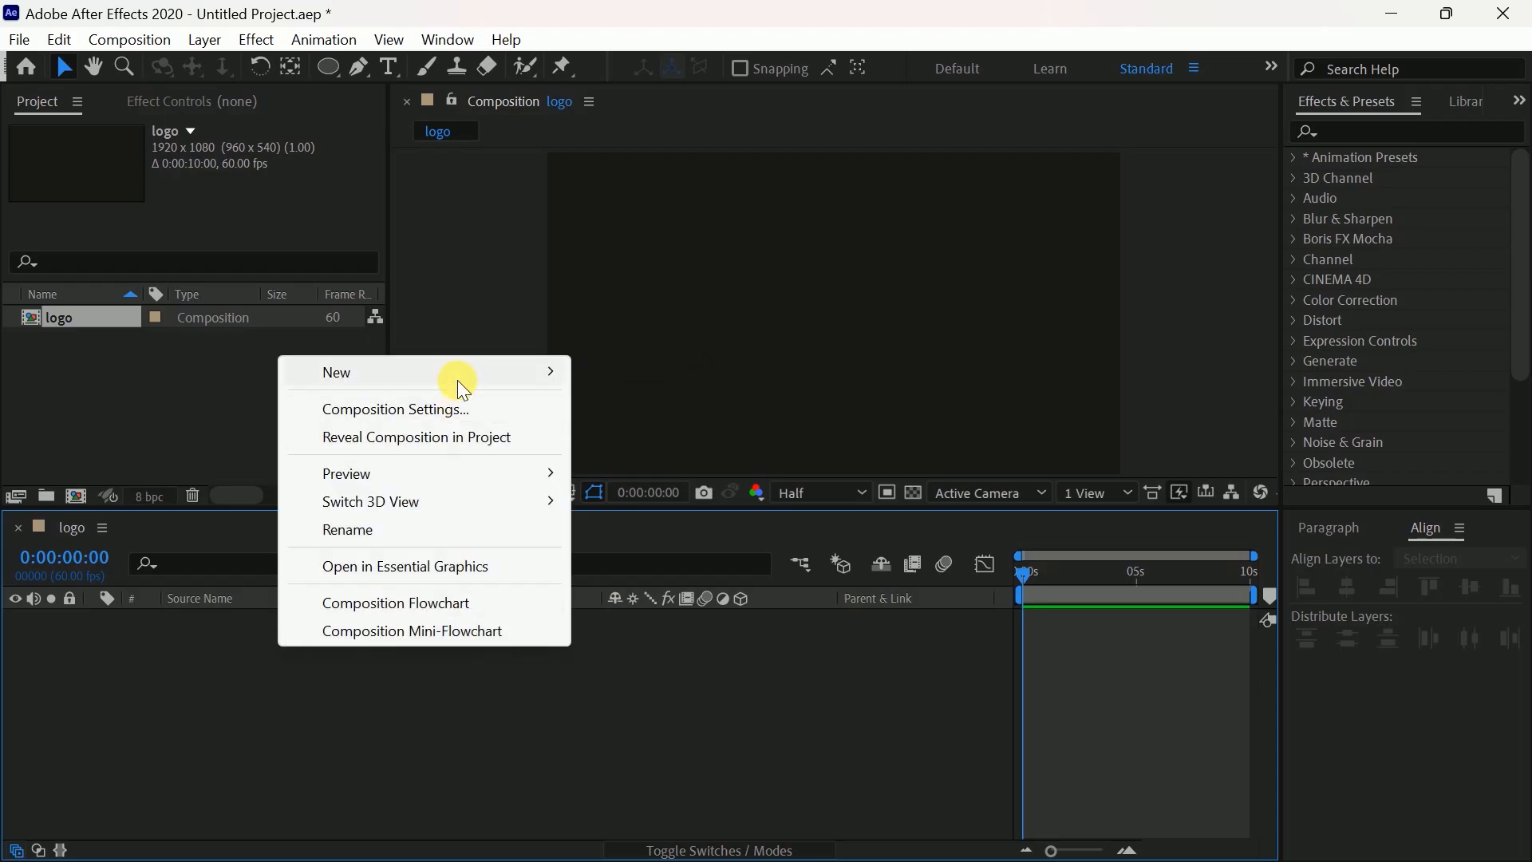
mouse_move(534, 372)
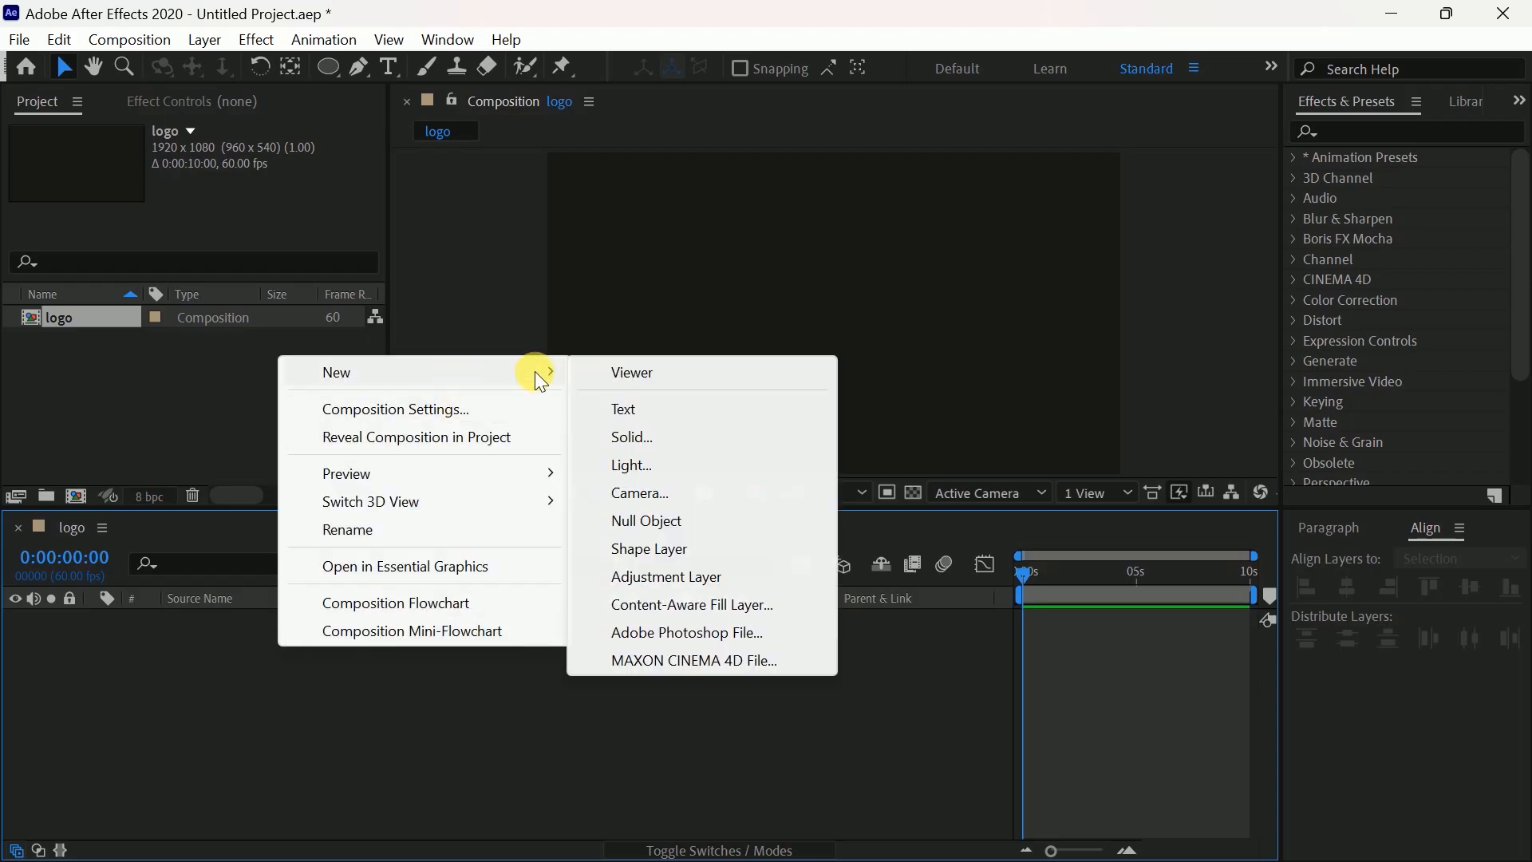
left_click(638, 434)
left_click(278, 635)
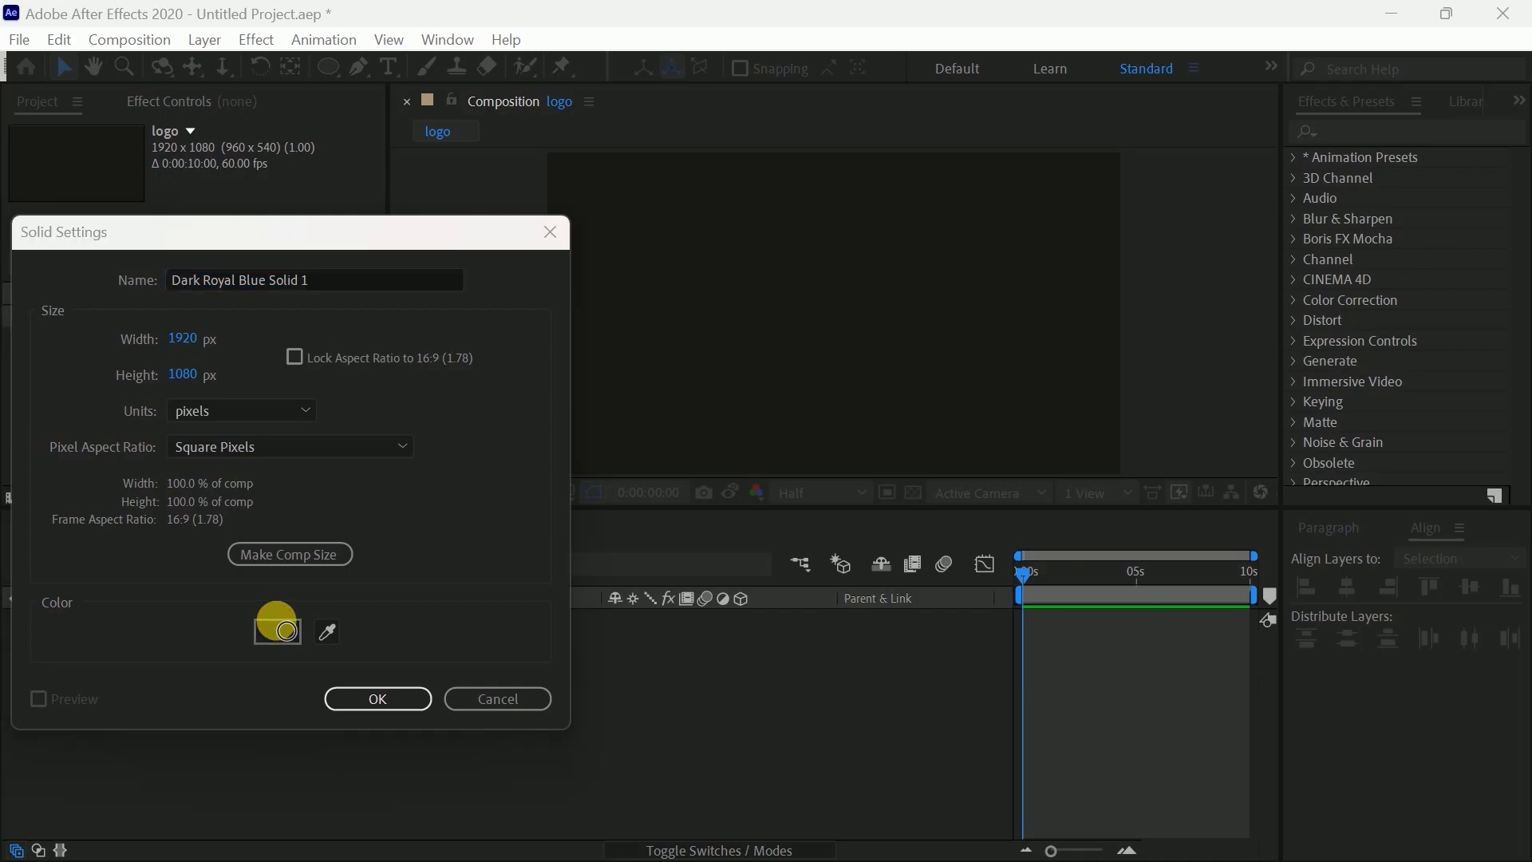
left_click(76, 744)
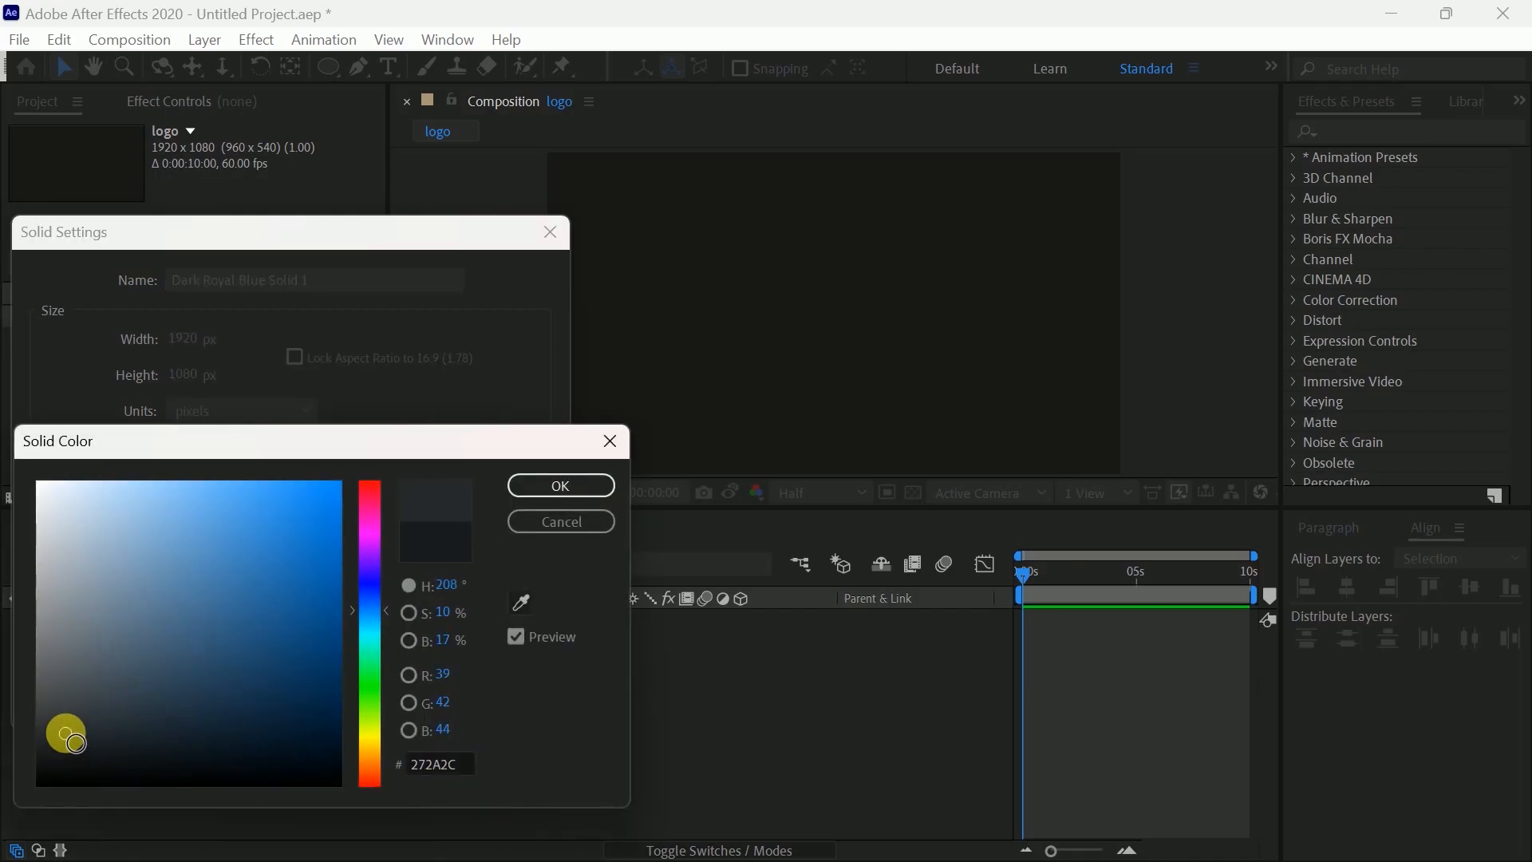
left_click(527, 488)
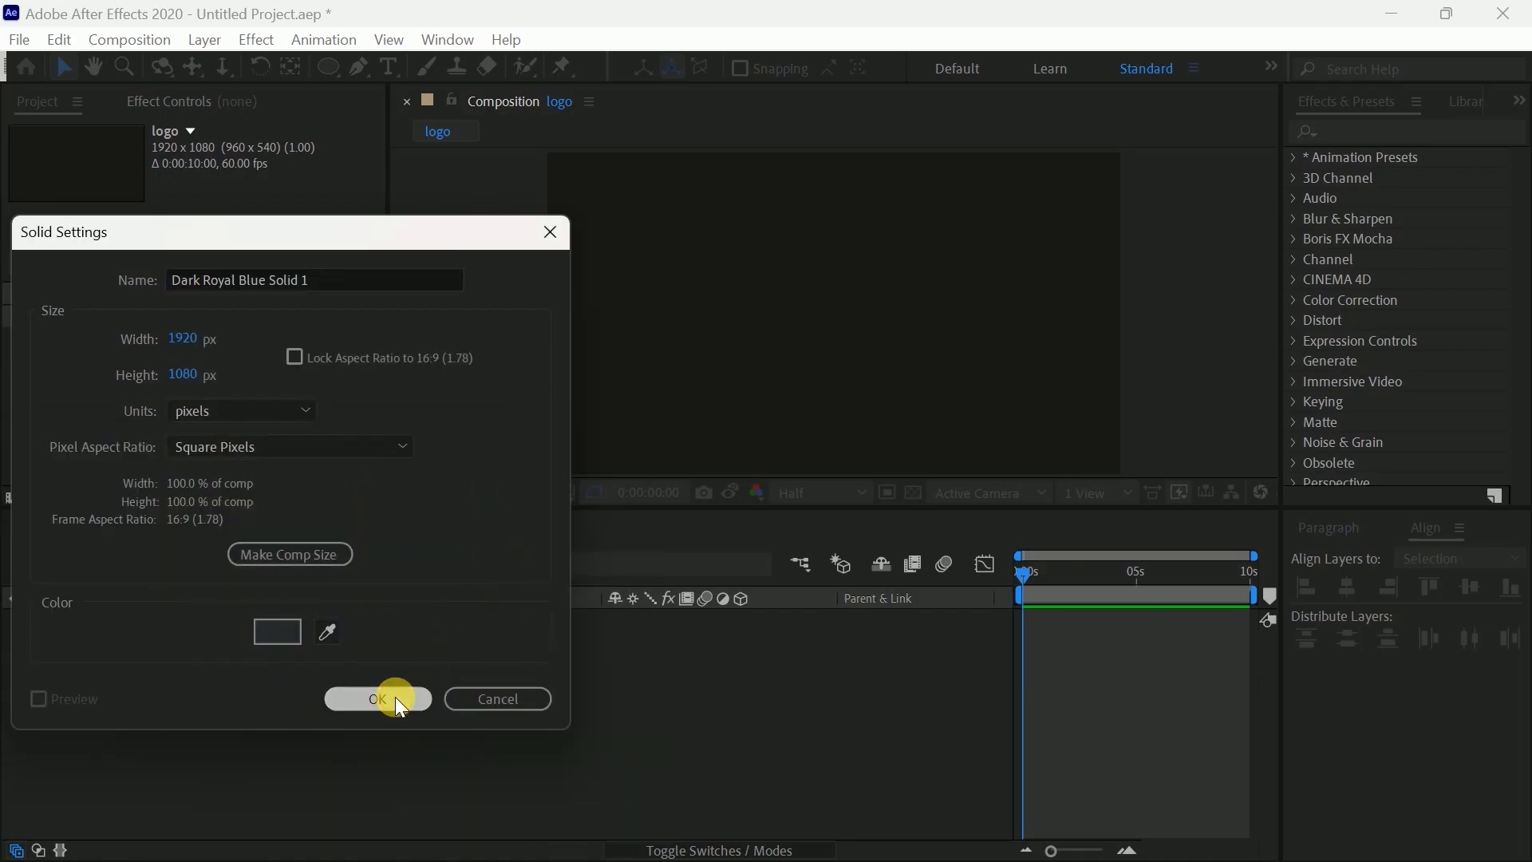
left_click(395, 696)
Add a text layer above the solid containing only the letter "d".
right_click(378, 678)
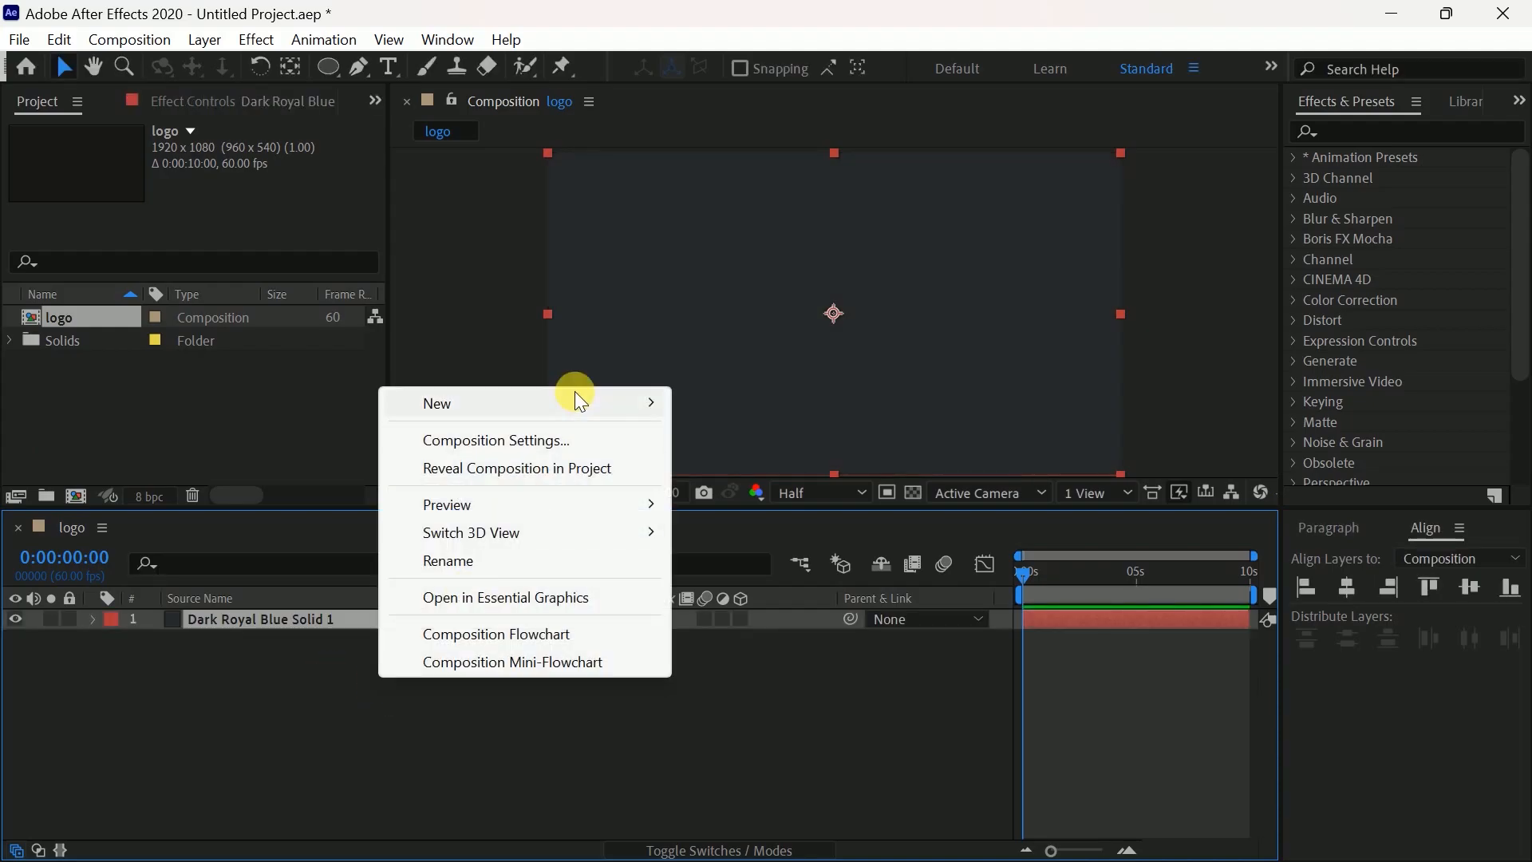
mouse_move(587, 397)
left_click(747, 438)
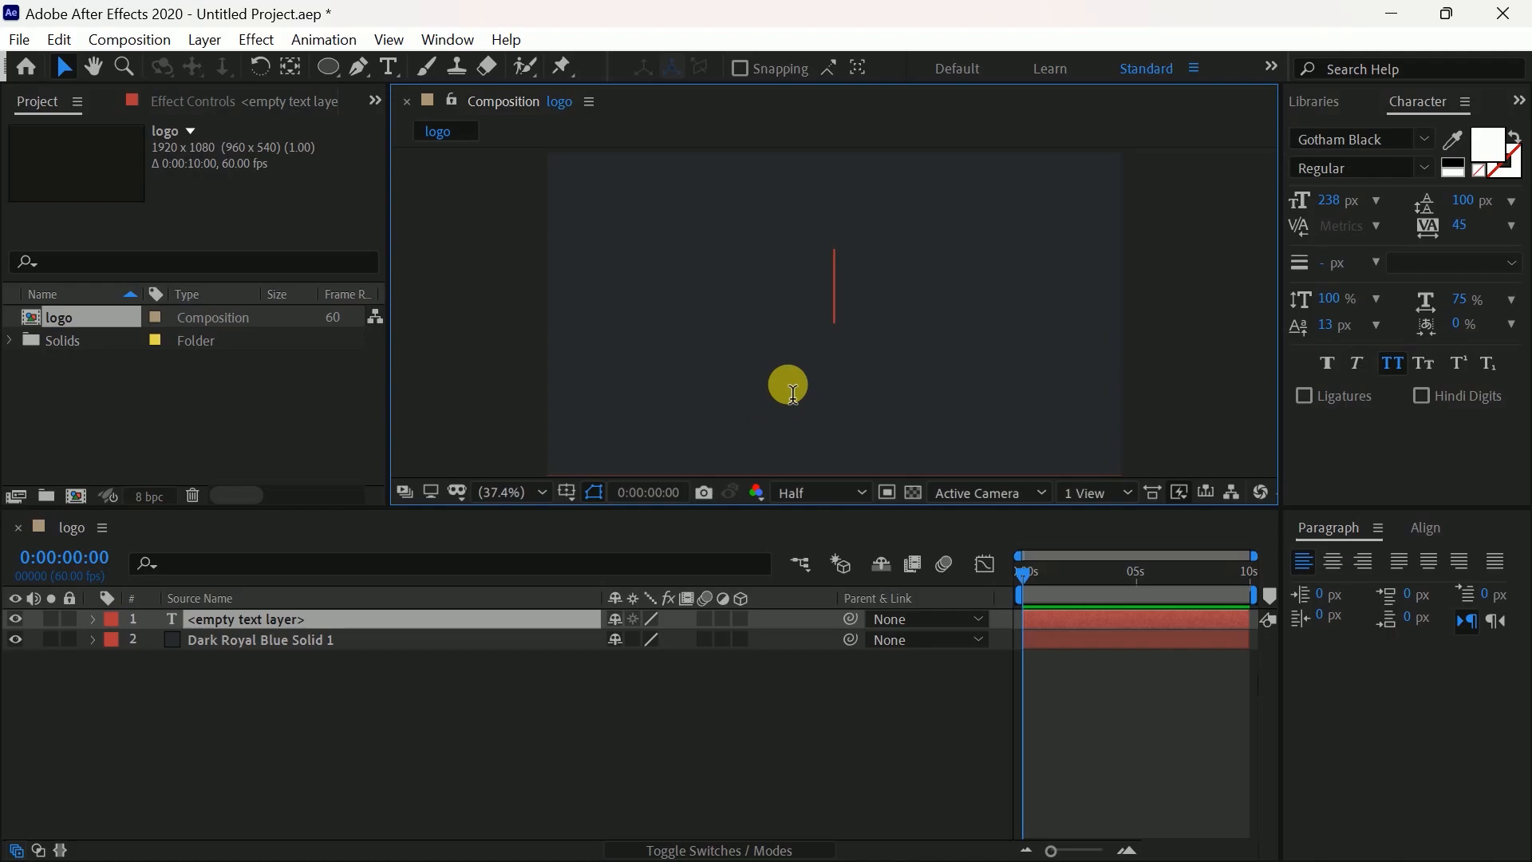
type("d")
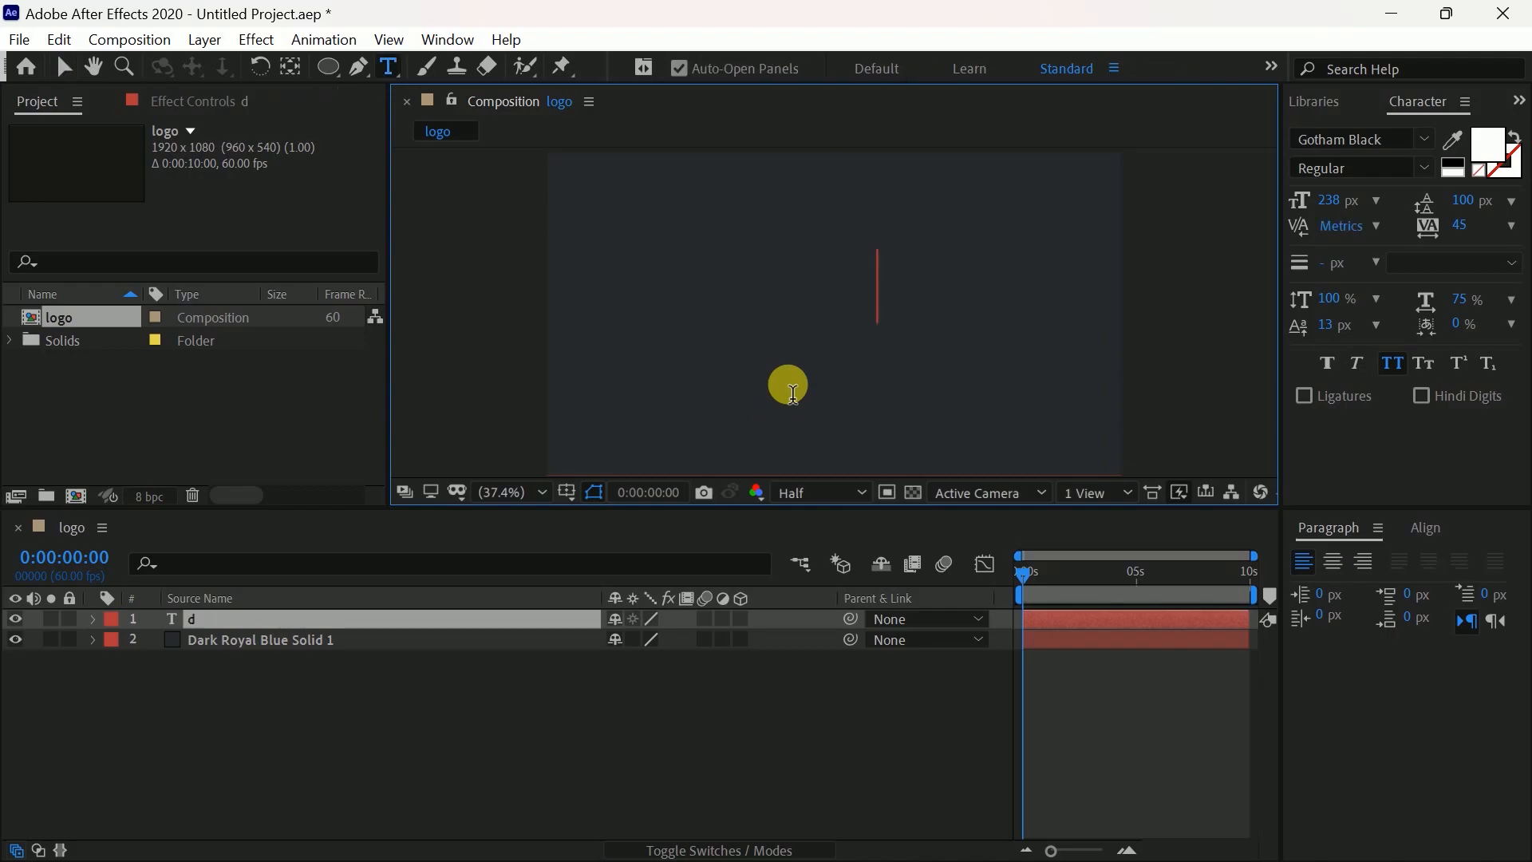
key("BackSpace")
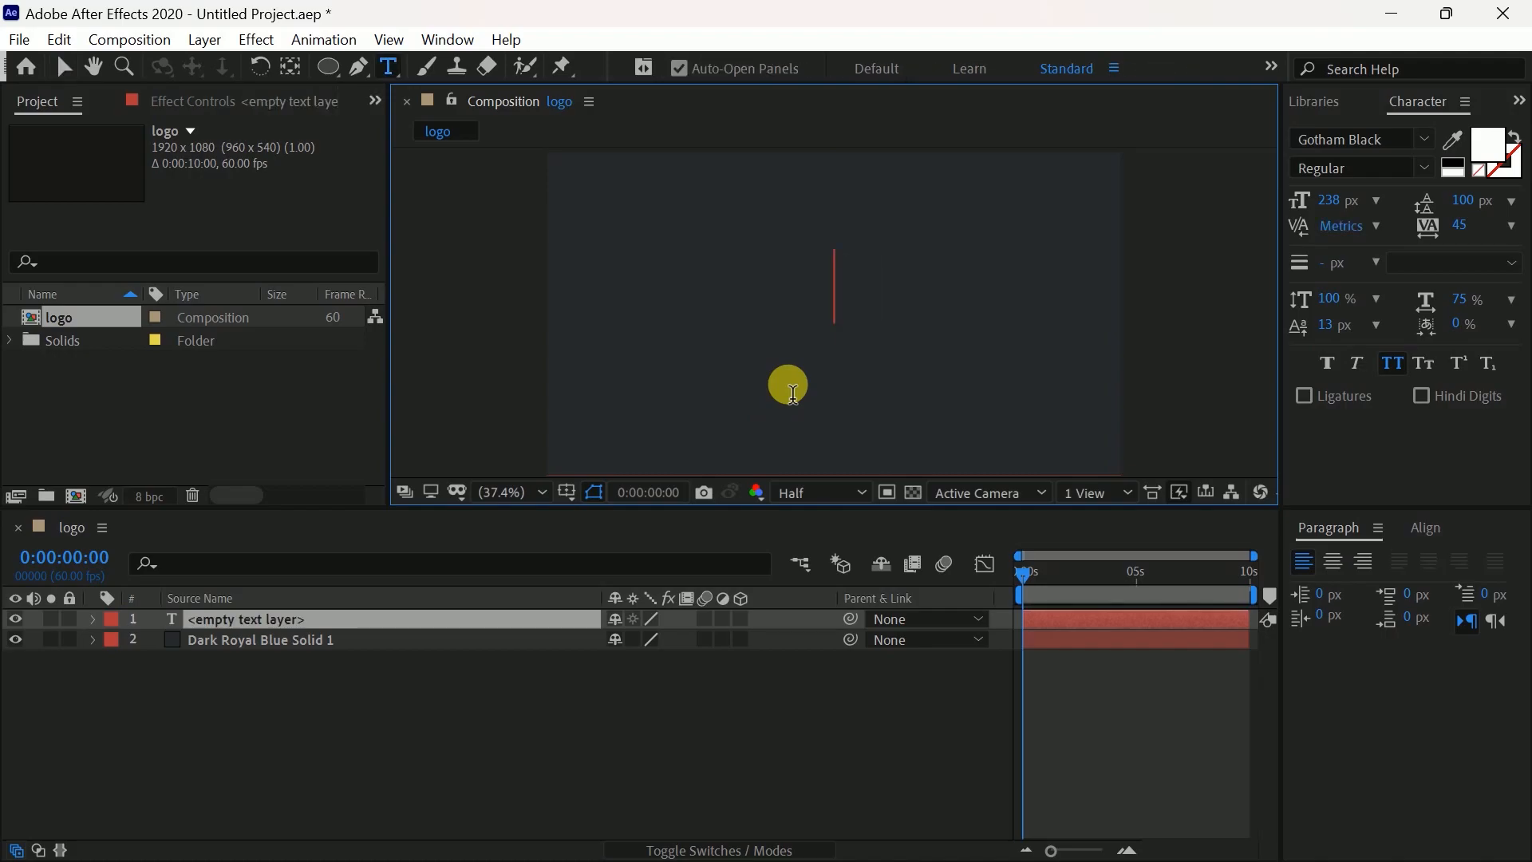
type("demo")
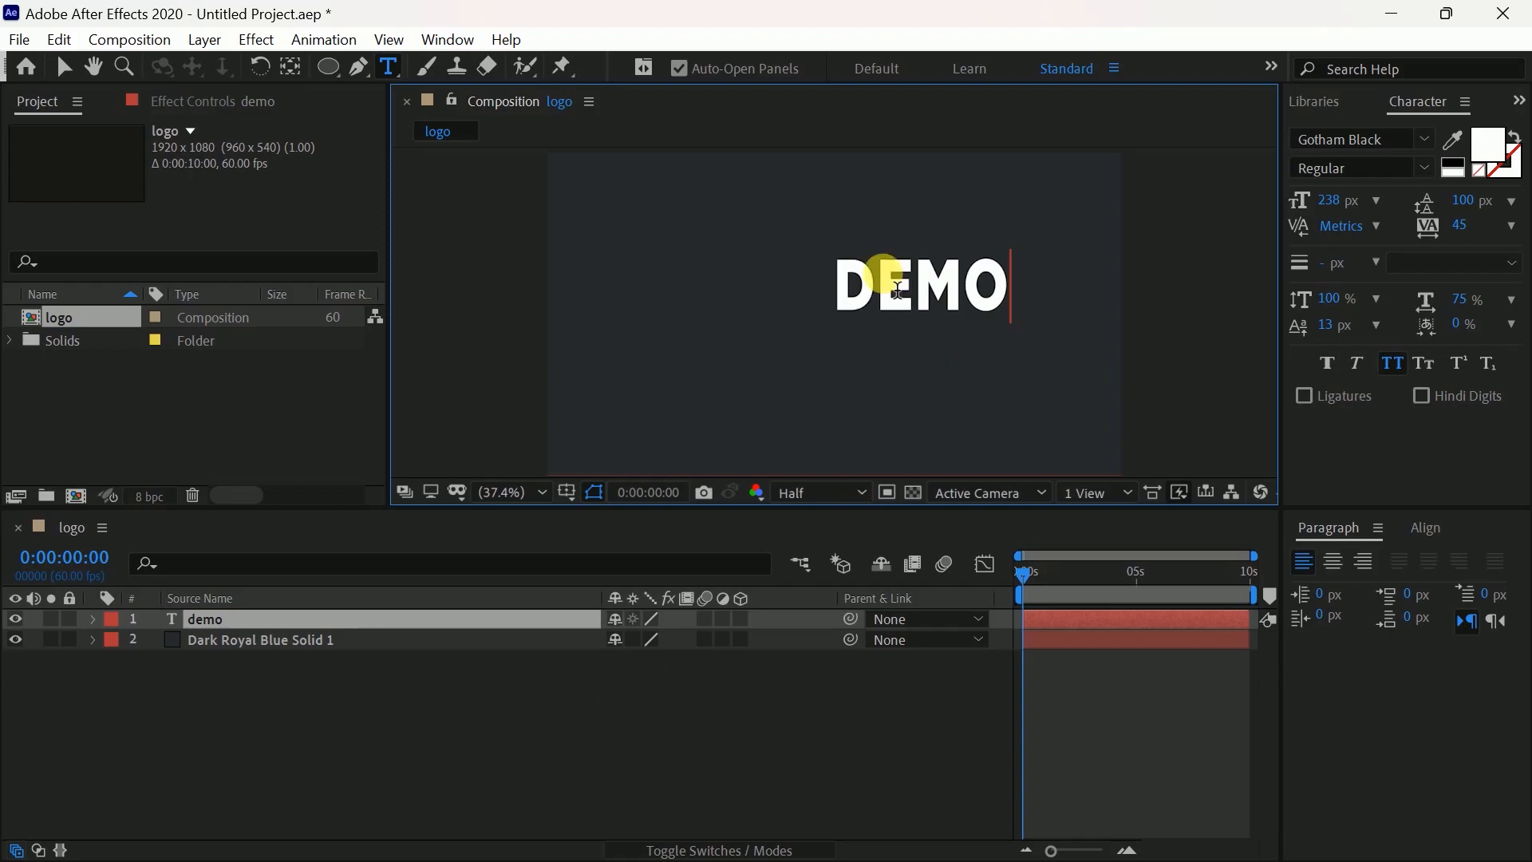
left_click_drag(876, 286, 1020, 303)
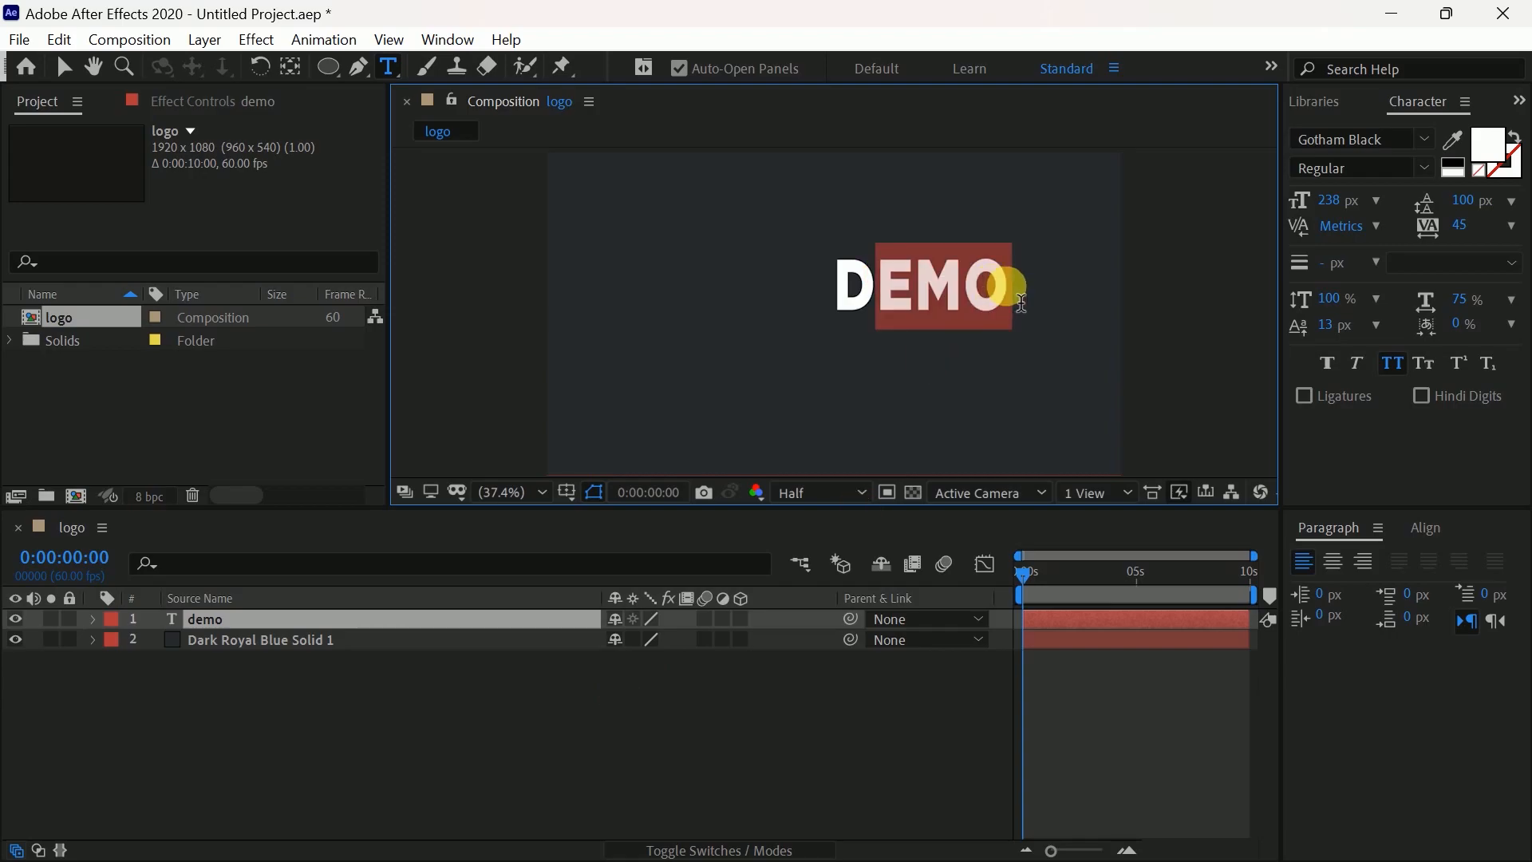
key("BackSpace")
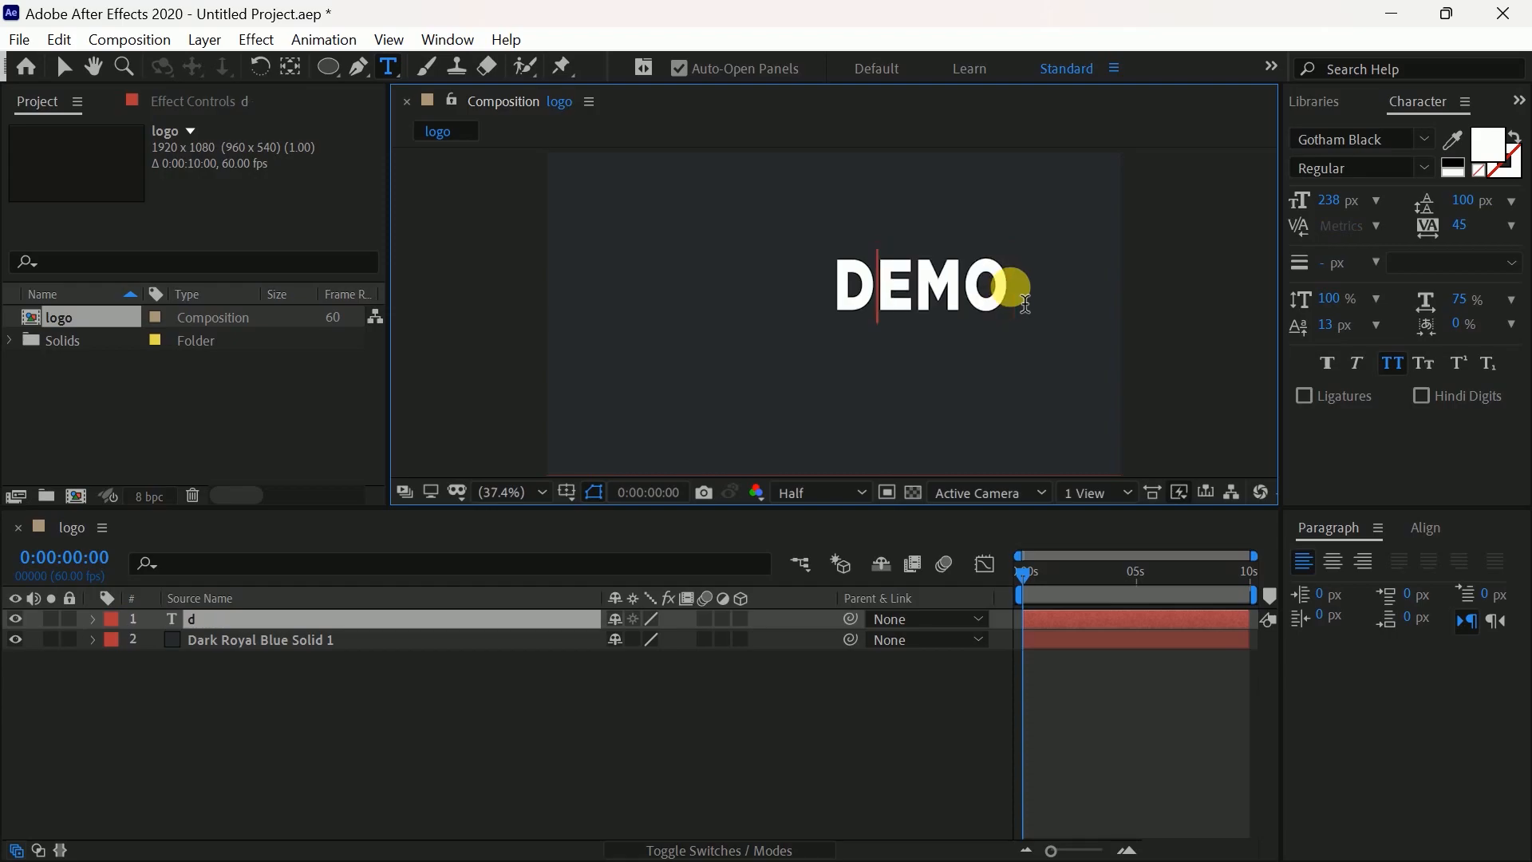
left_click(587, 732)
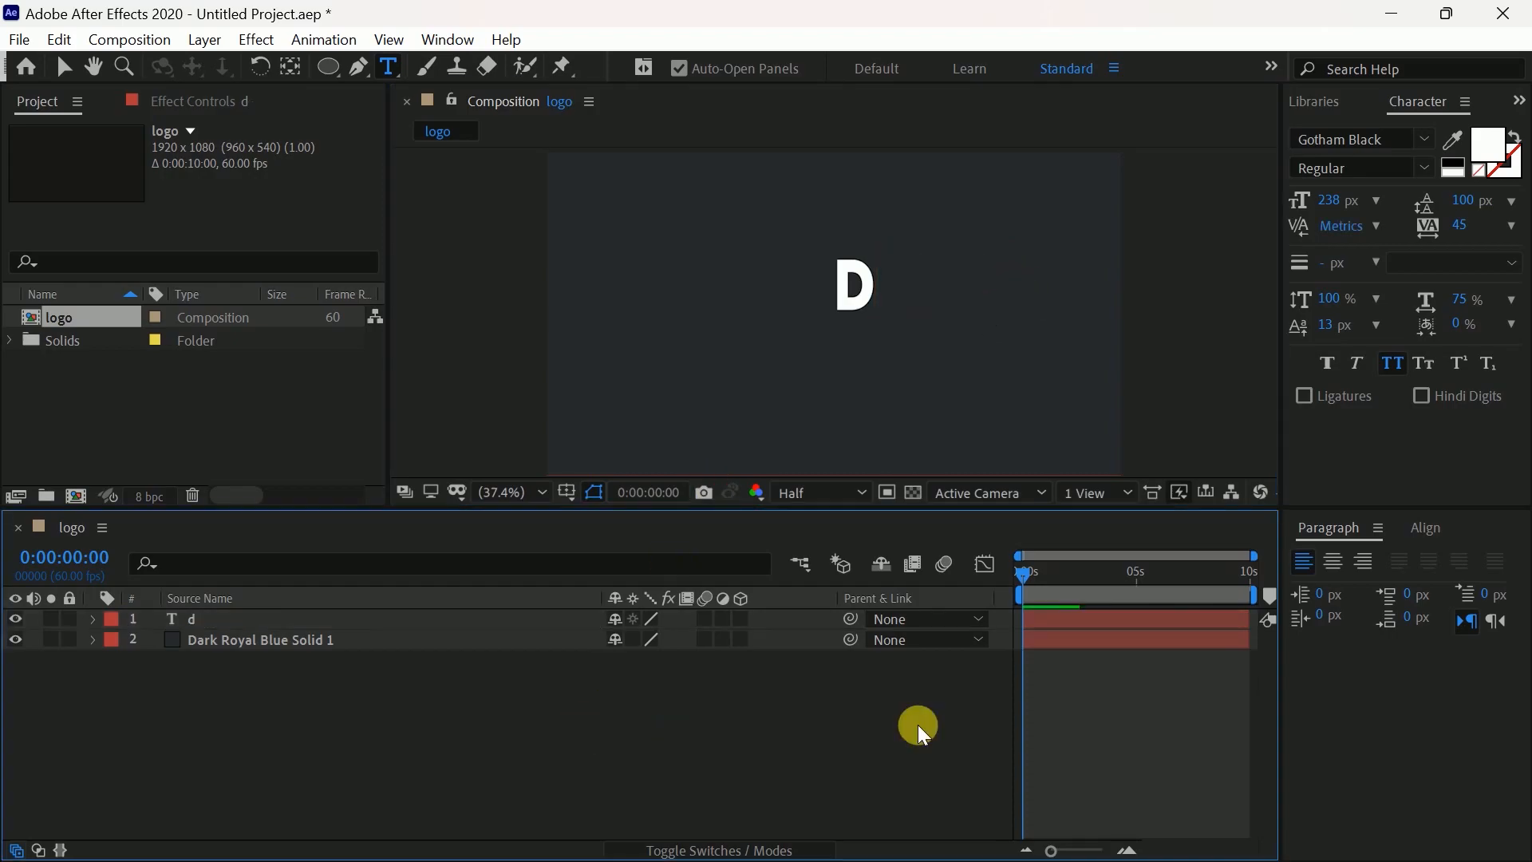
Centre the letter's text layer horizontally and vertically in the composition.
left_click(1428, 529)
left_click(327, 586)
left_click(329, 599)
key("v")
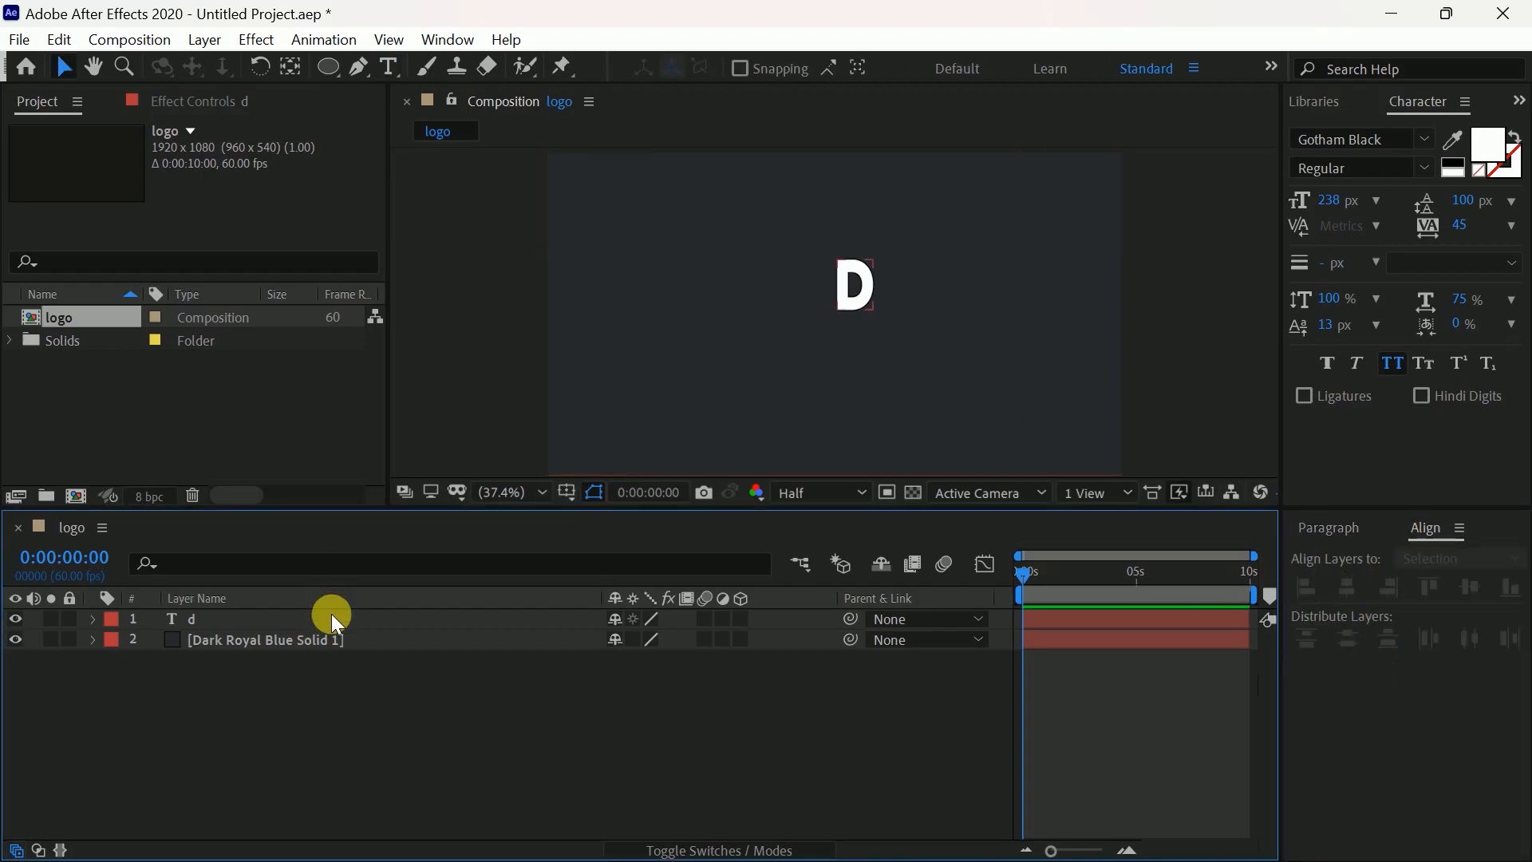
left_click(332, 616)
left_click(1347, 587)
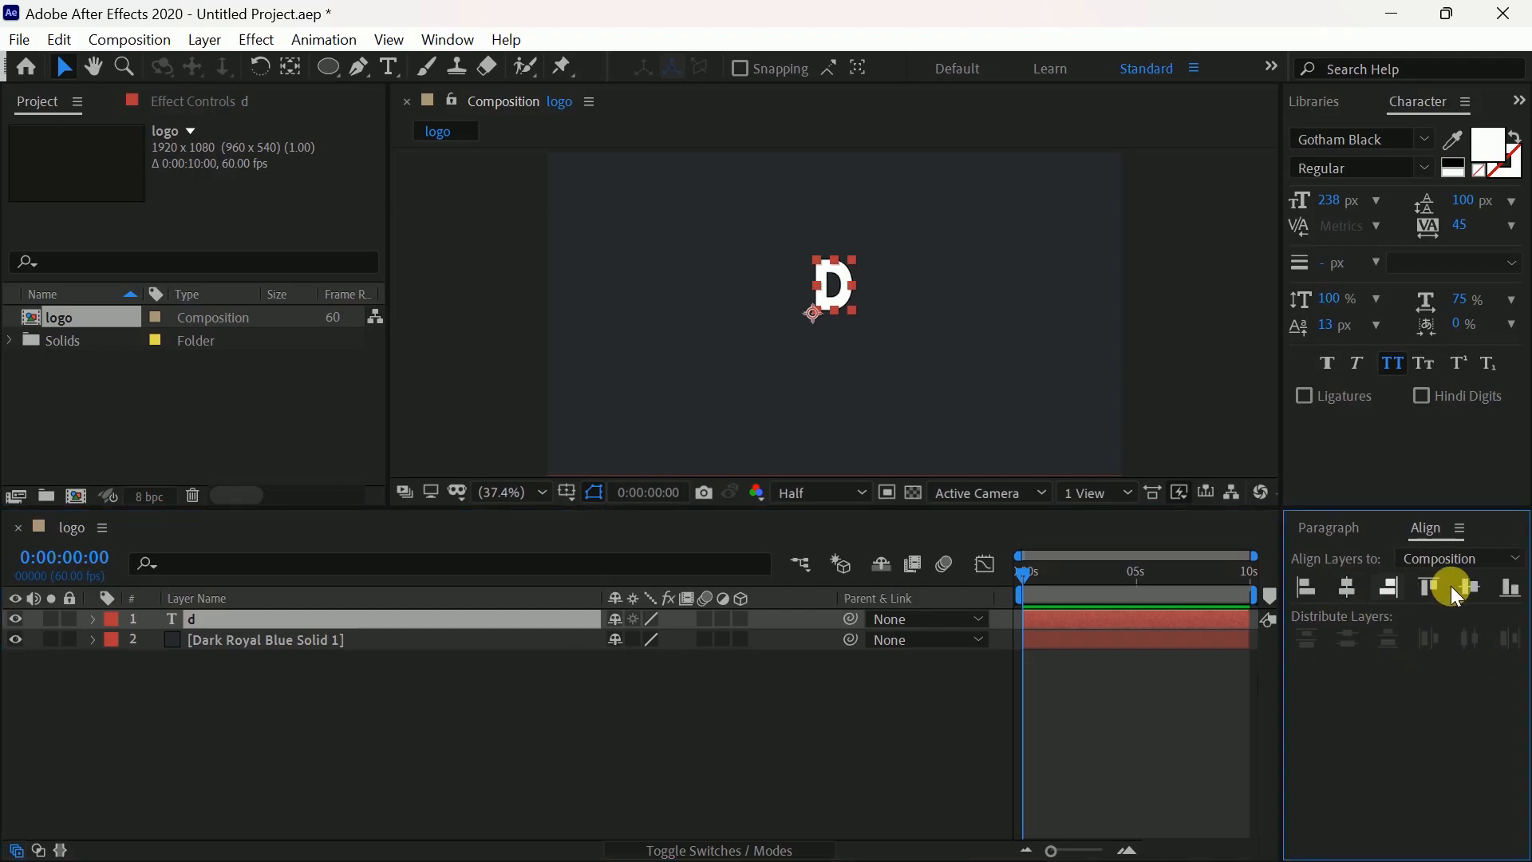
left_click(1472, 587)
left_click(619, 705)
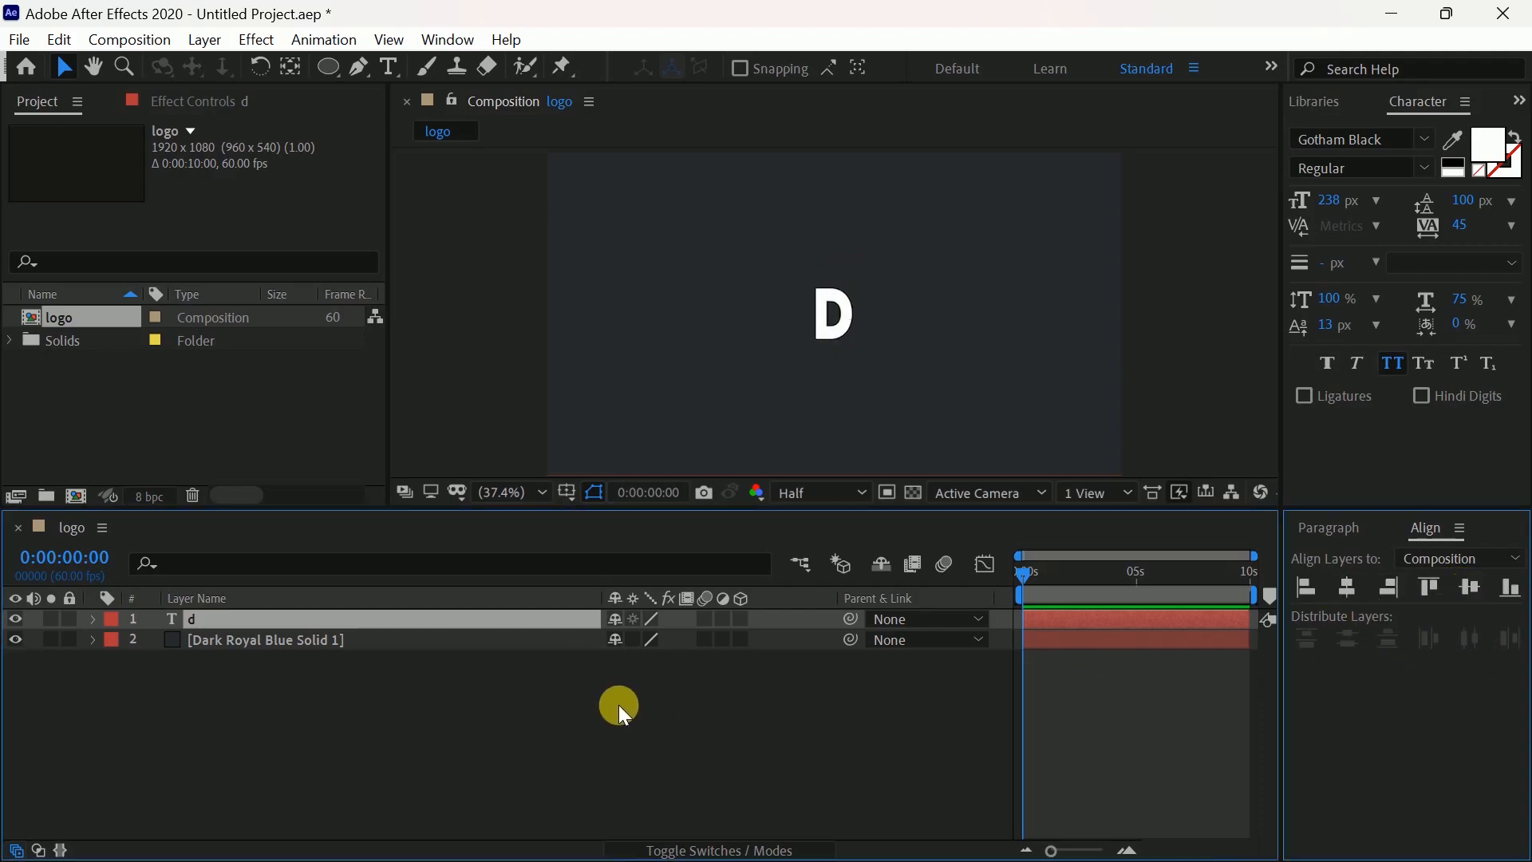
Pre-compose the text layer into a new composition named "letter d", moving all attributes.
right_click(359, 617)
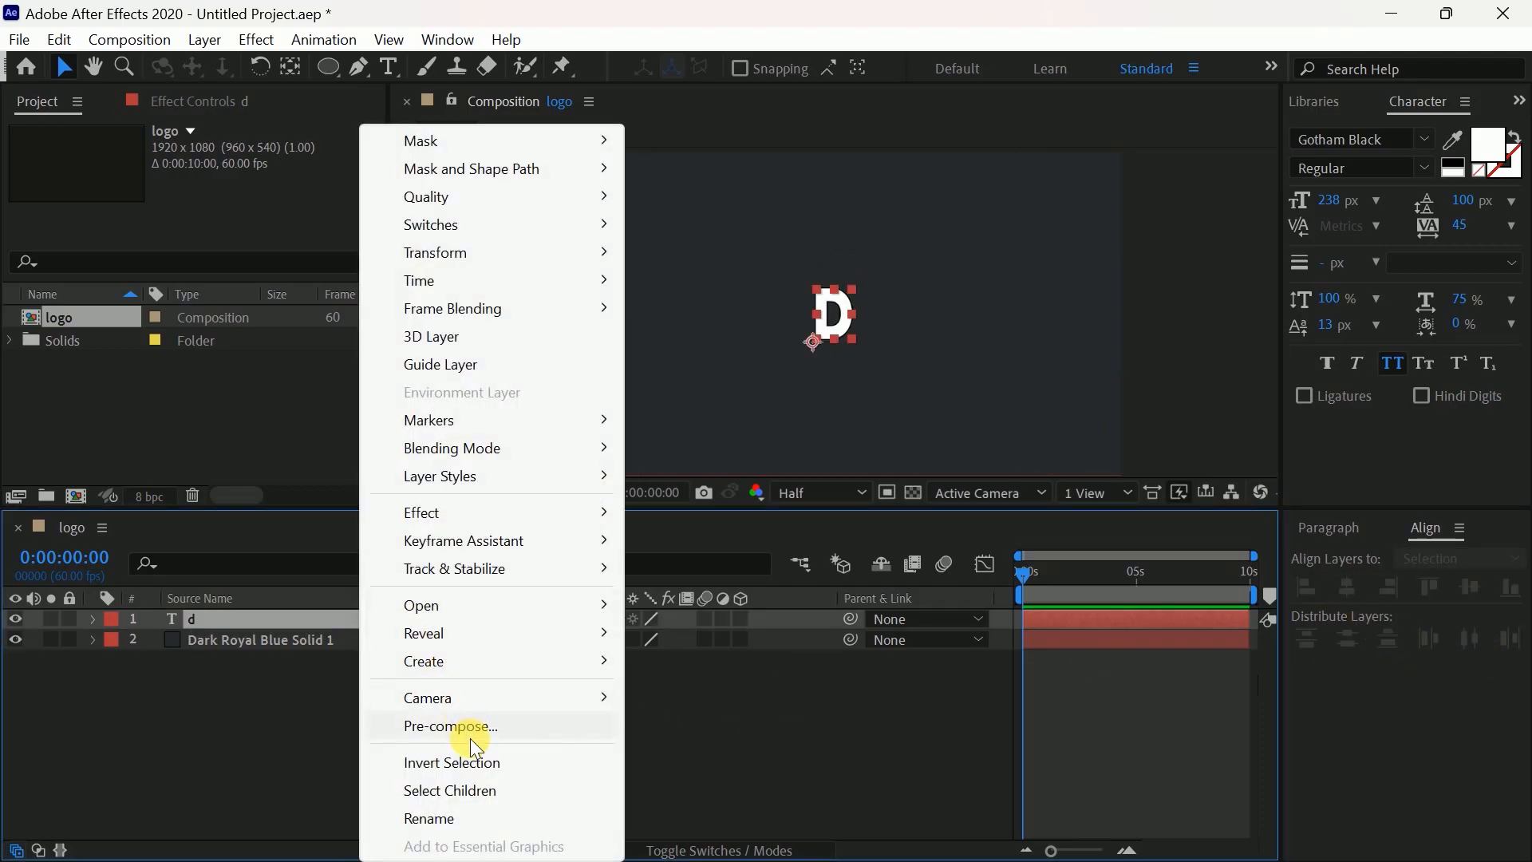
left_click(467, 728)
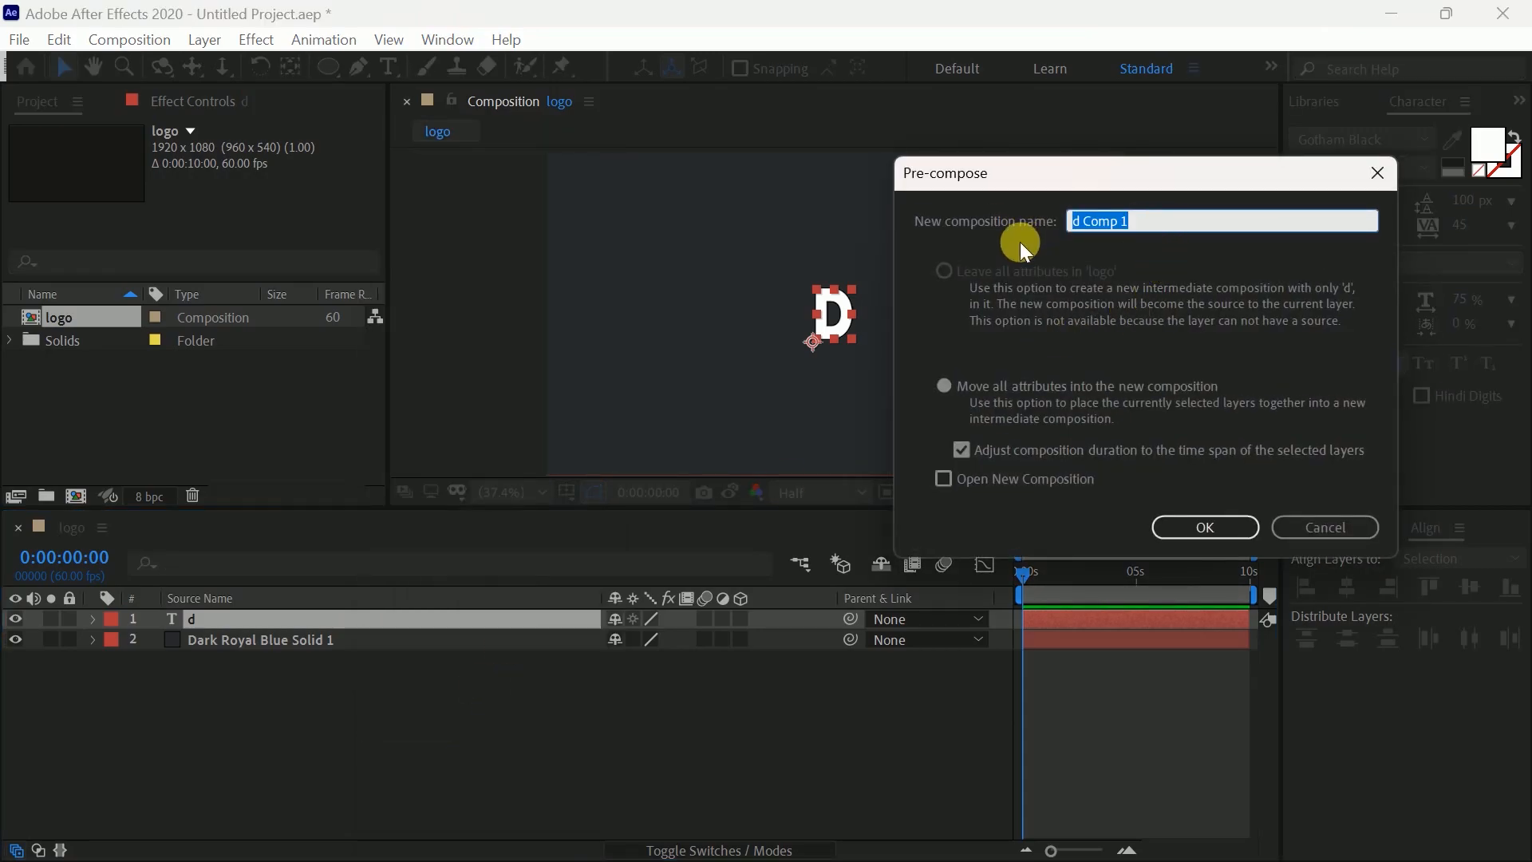
key("BackSpace")
type("le")
left_click(1208, 530)
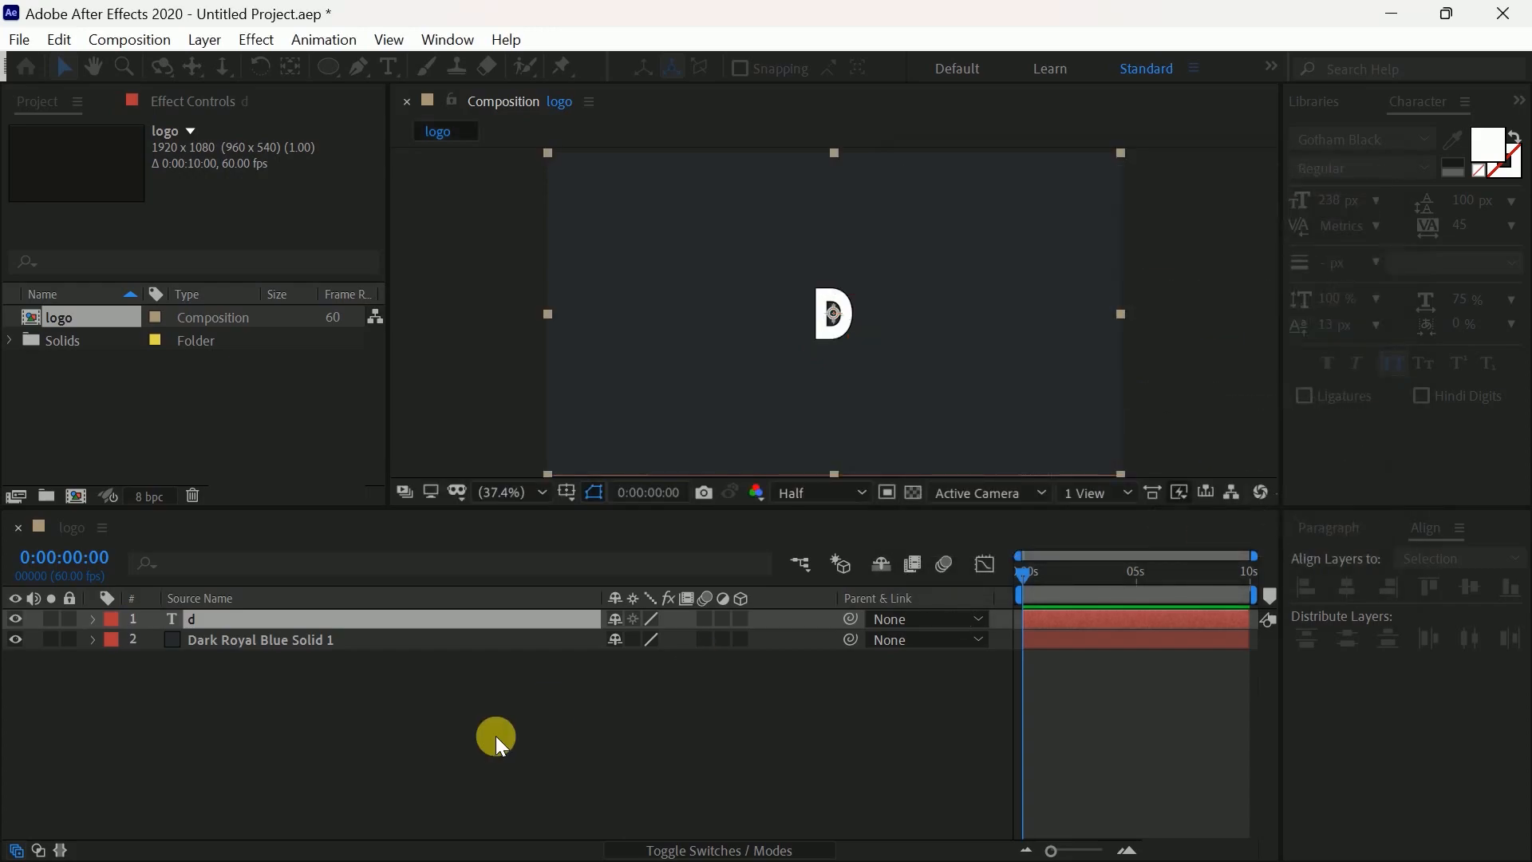
Find the Radial Wipe transition effect and apply it to the "letter d" layer.
left_click(236, 616)
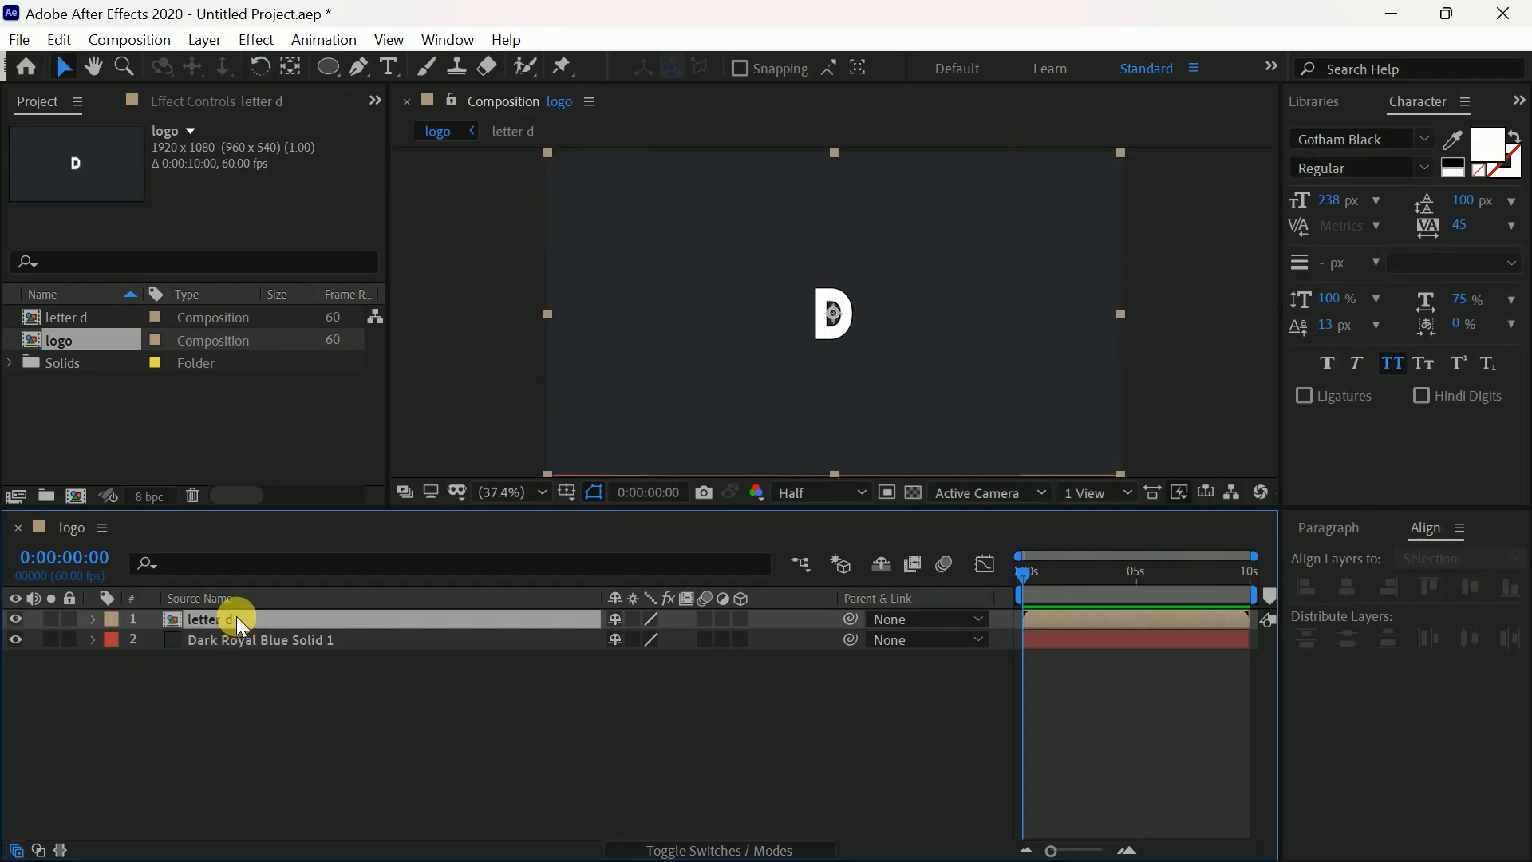
left_click(1520, 104)
left_click(1472, 127)
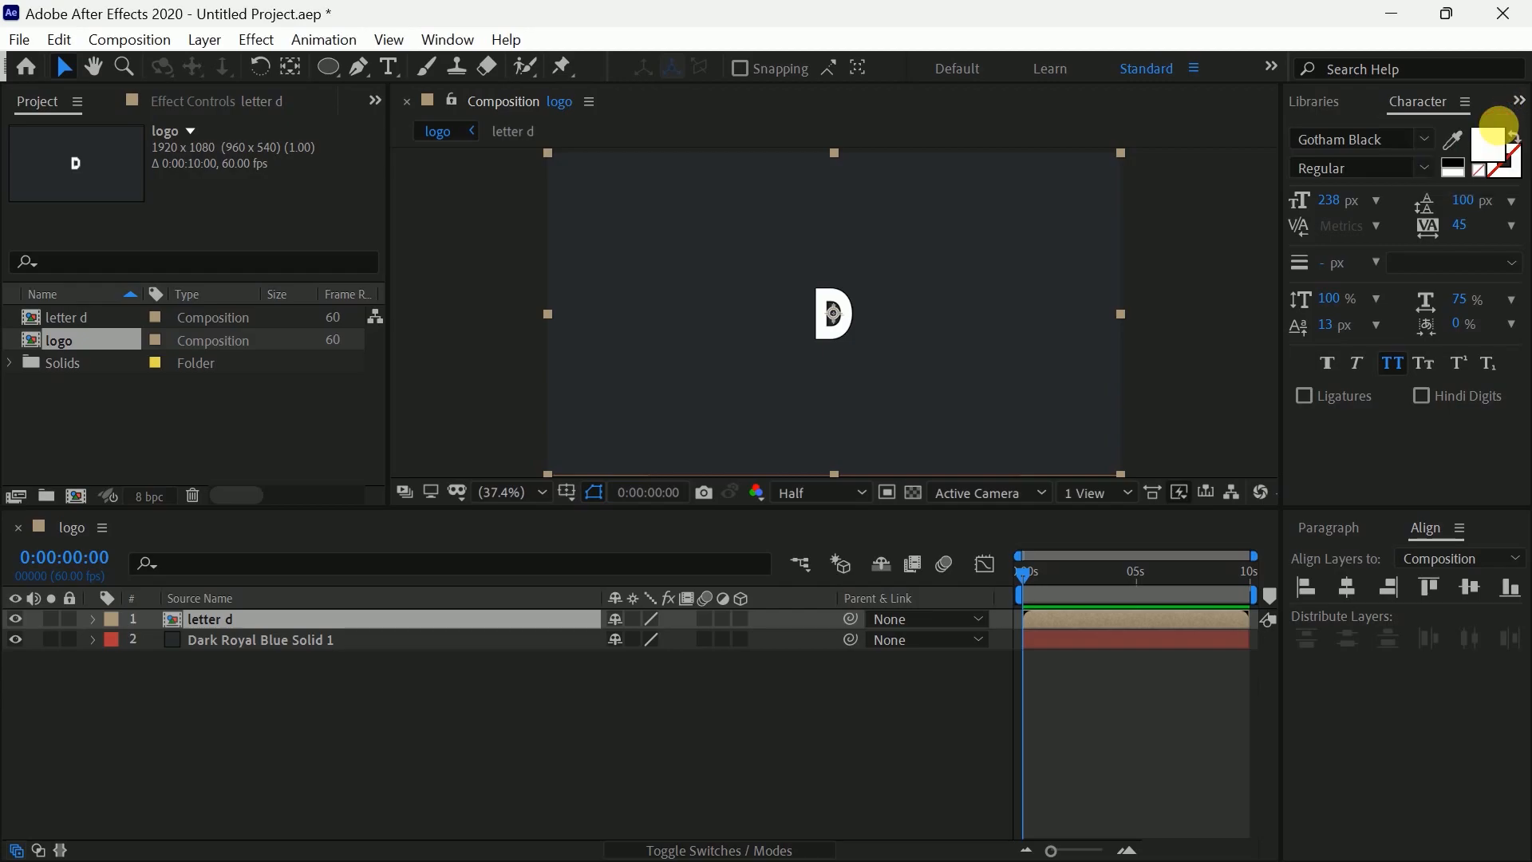
left_click(1406, 137)
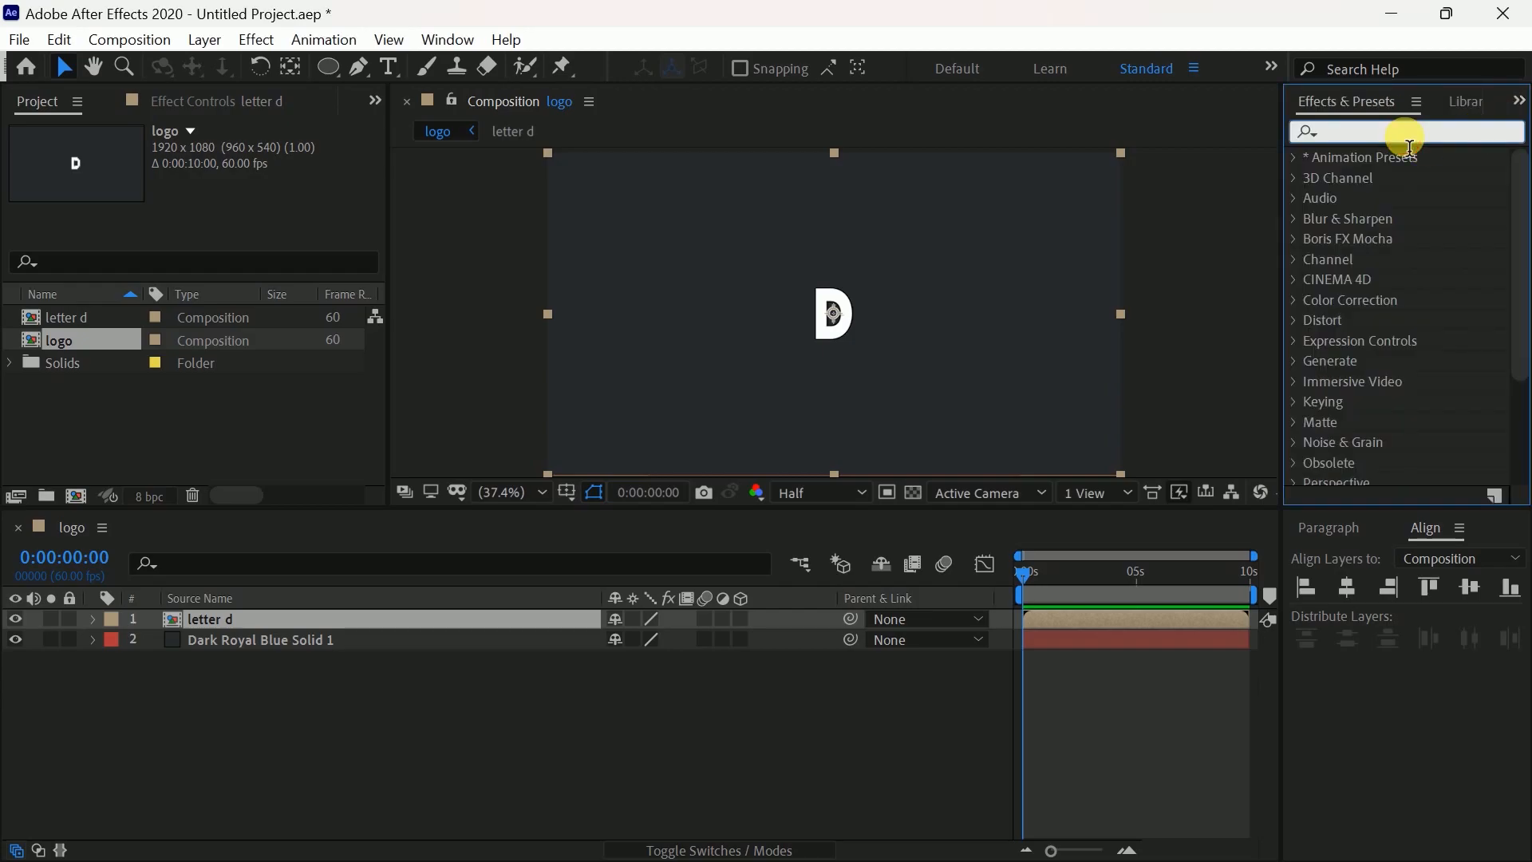
type("redial")
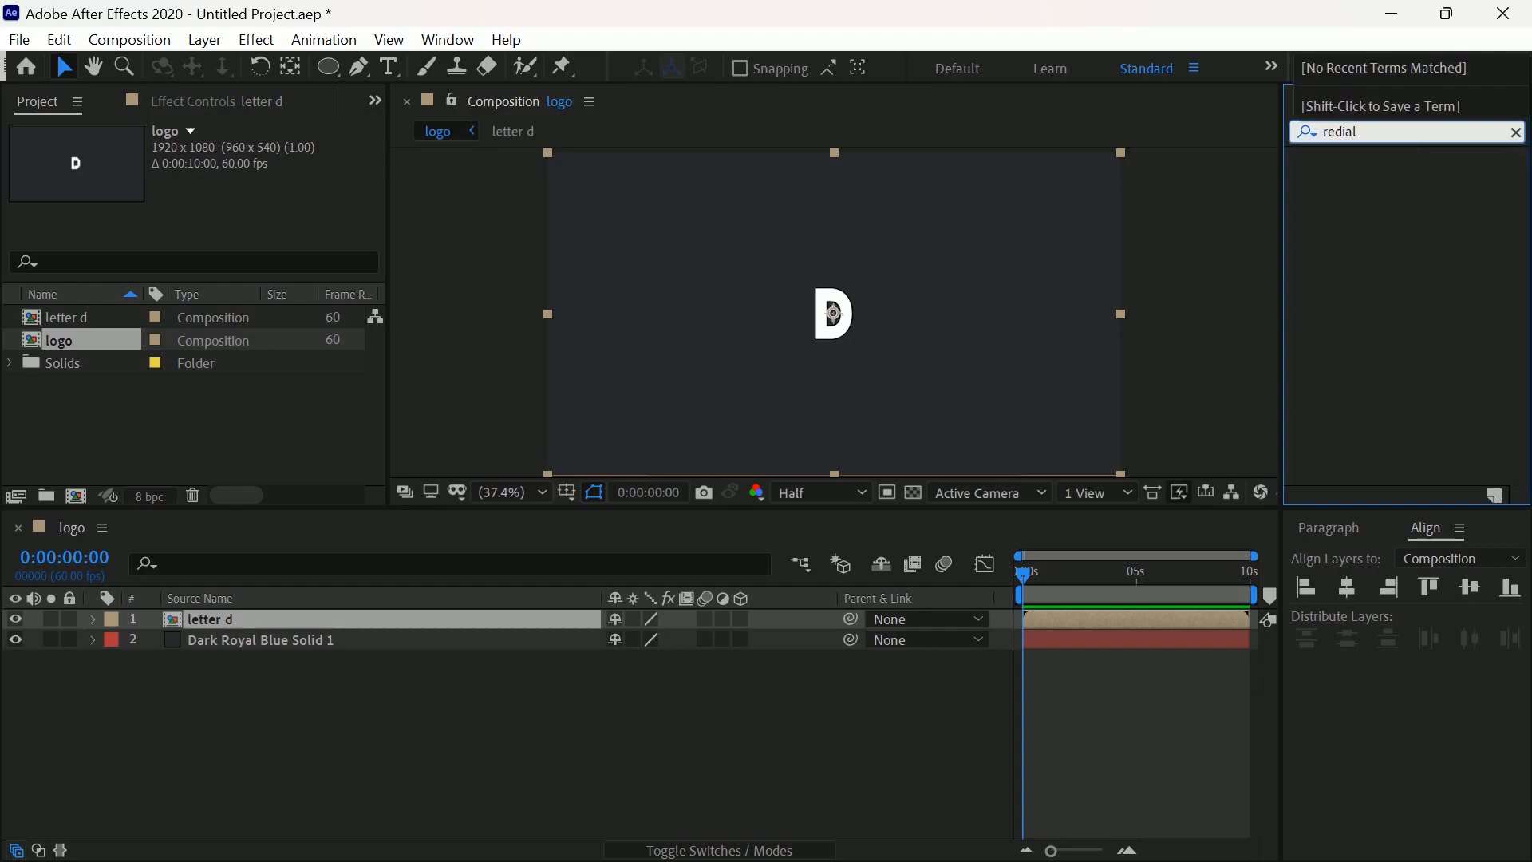
left_click(285, 747)
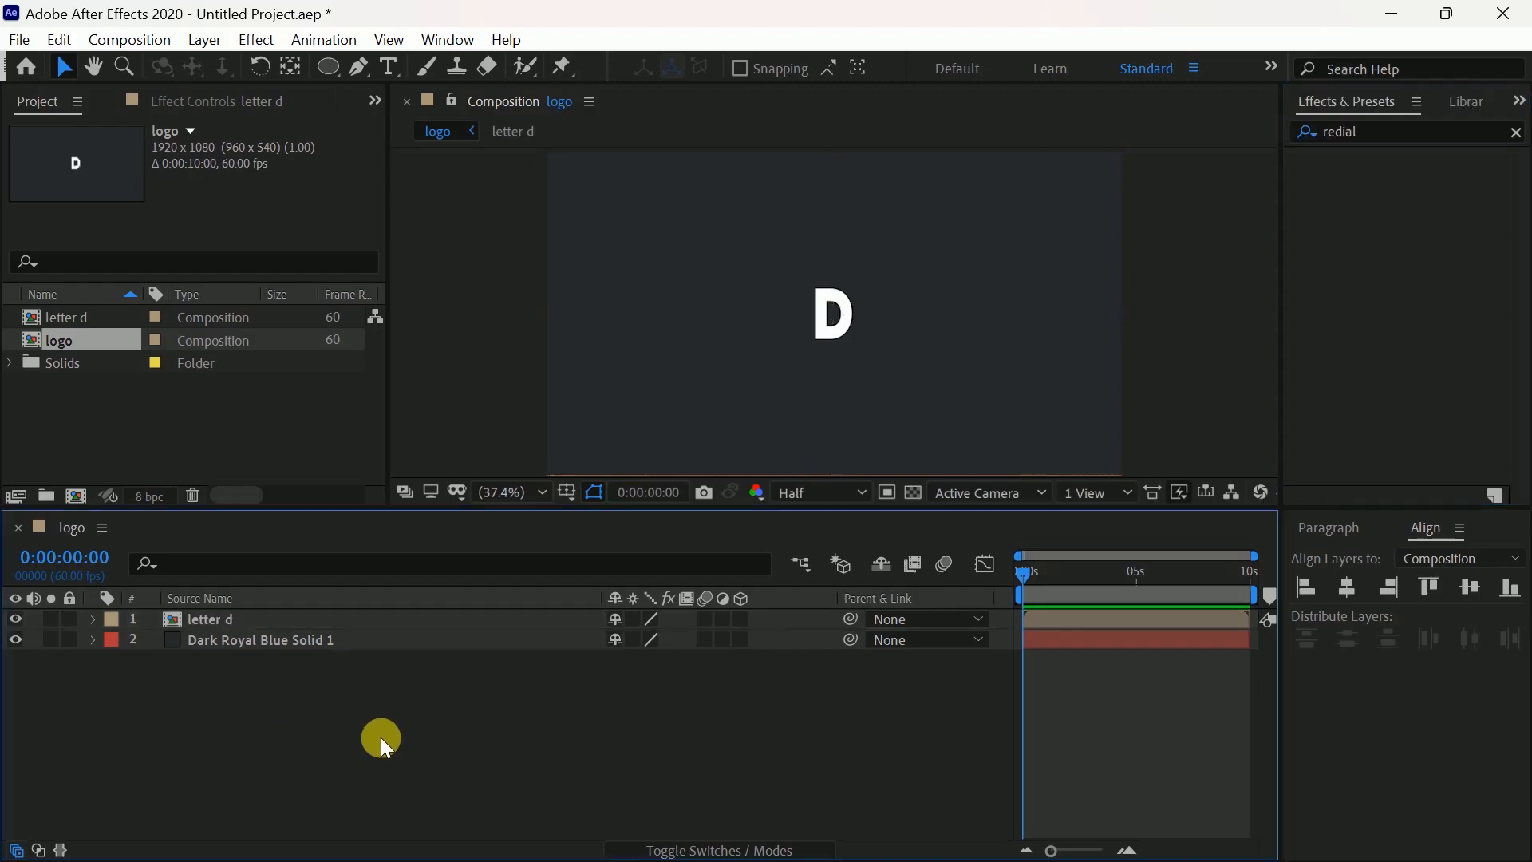
double_click(1376, 146)
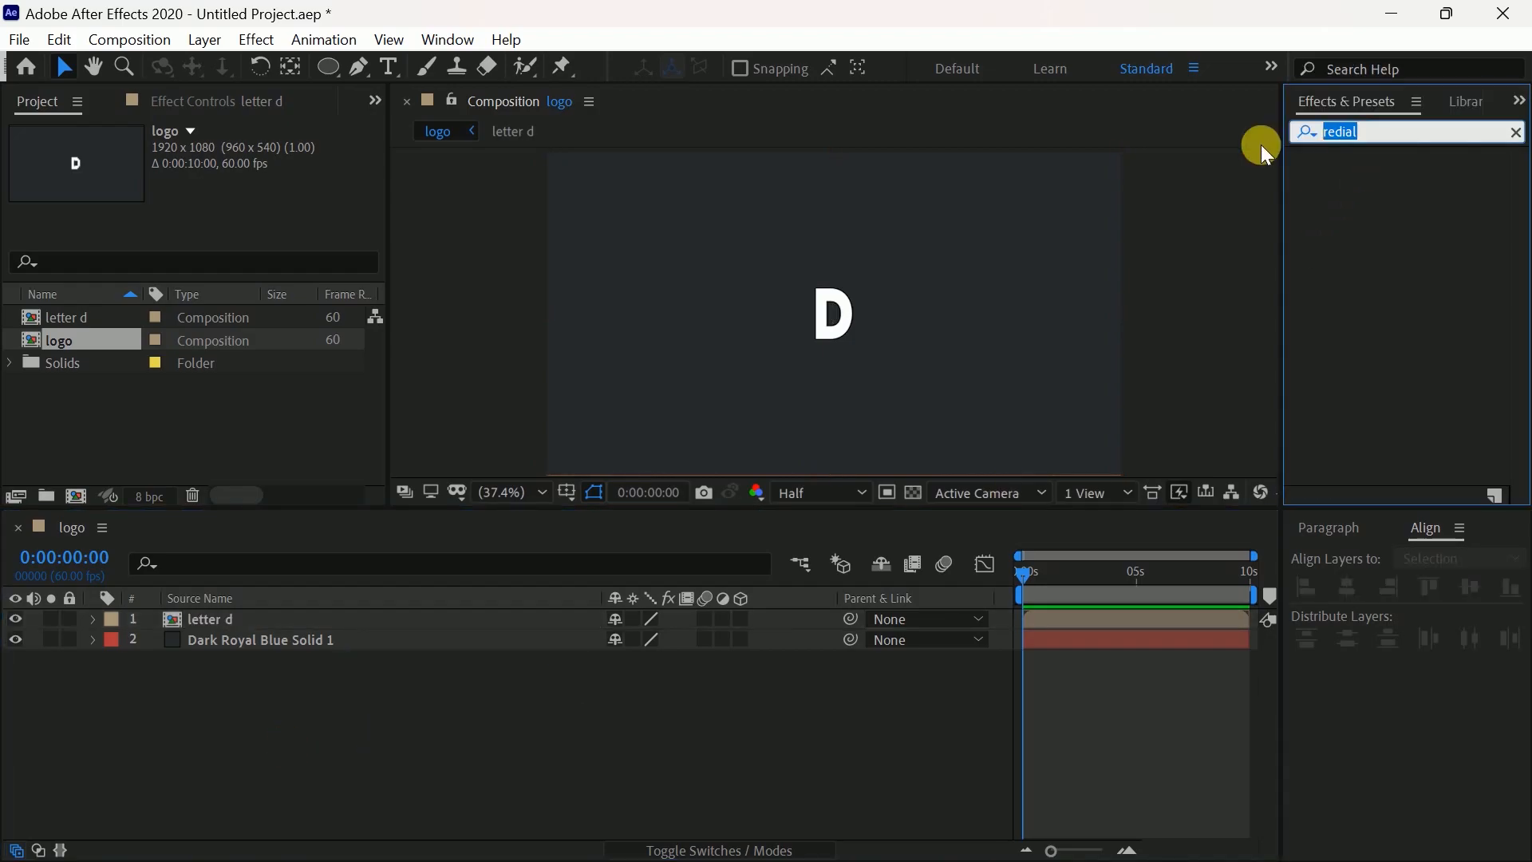
type("rad")
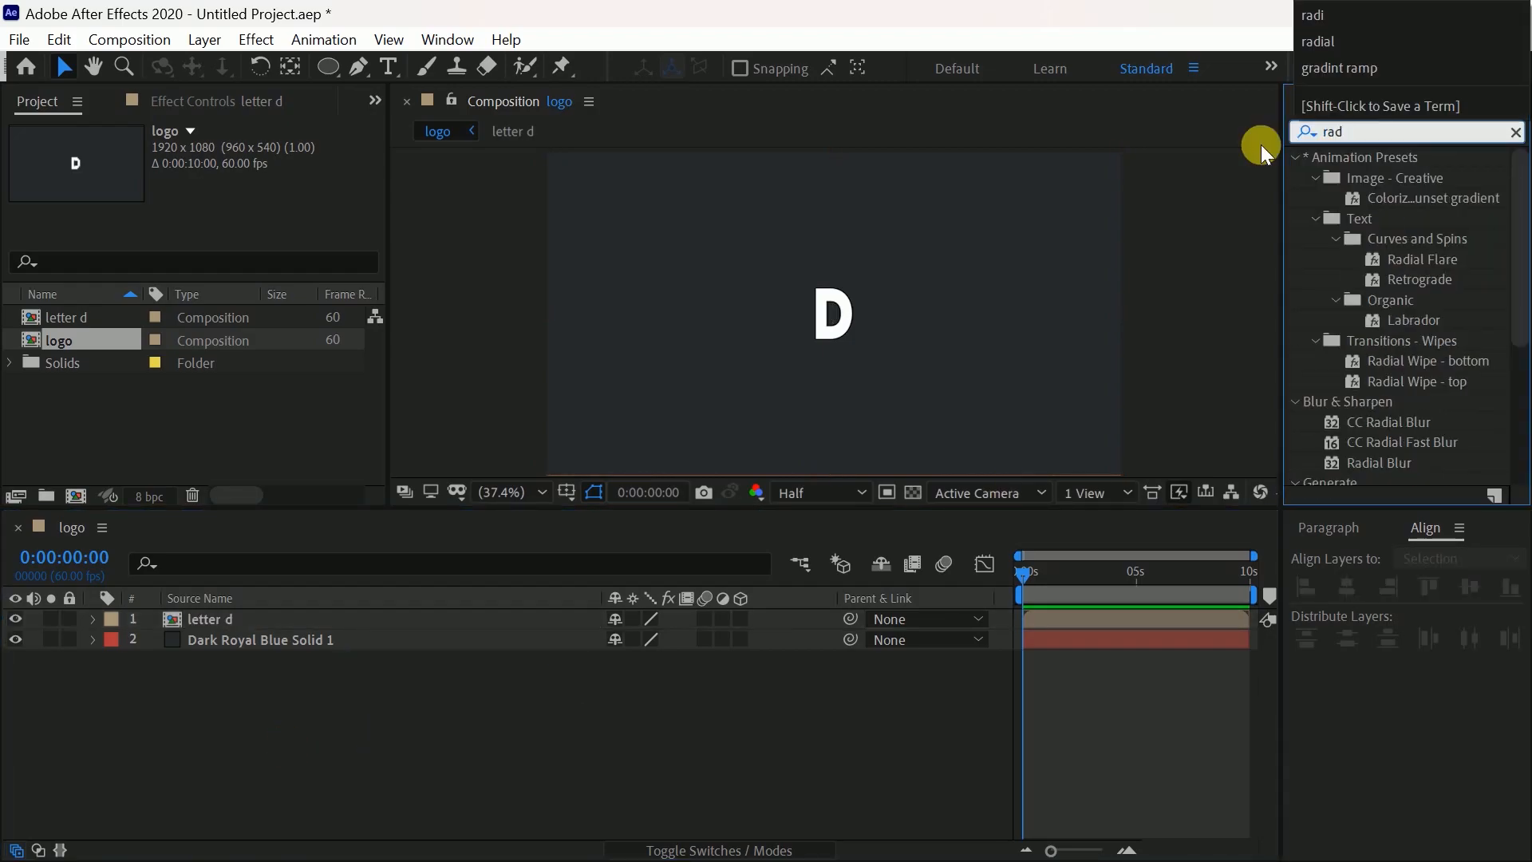
scroll(1416, 415, "down", 2)
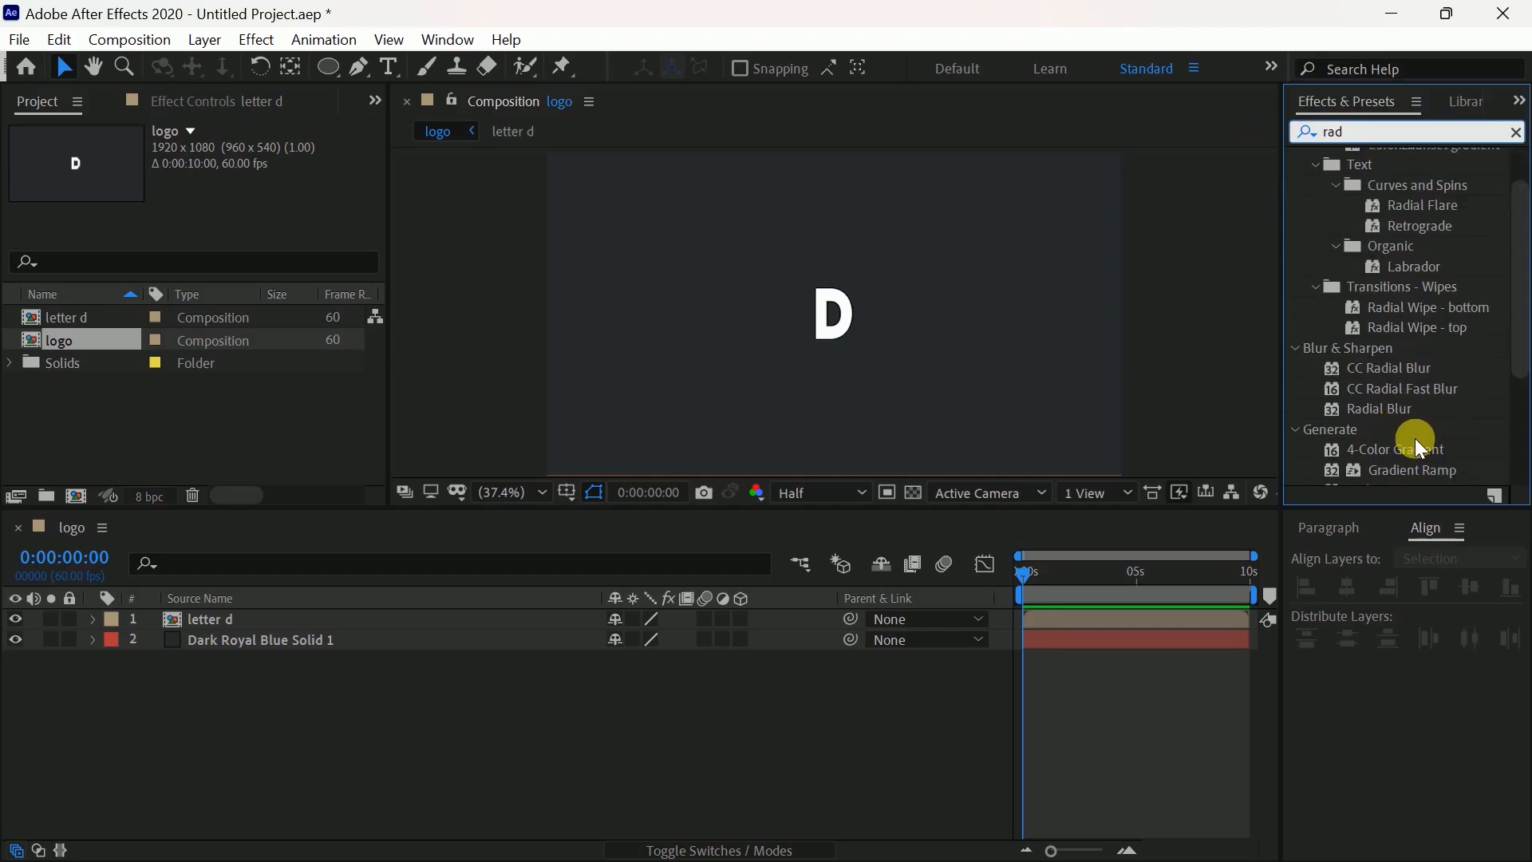
scroll(1416, 458, "down", 3)
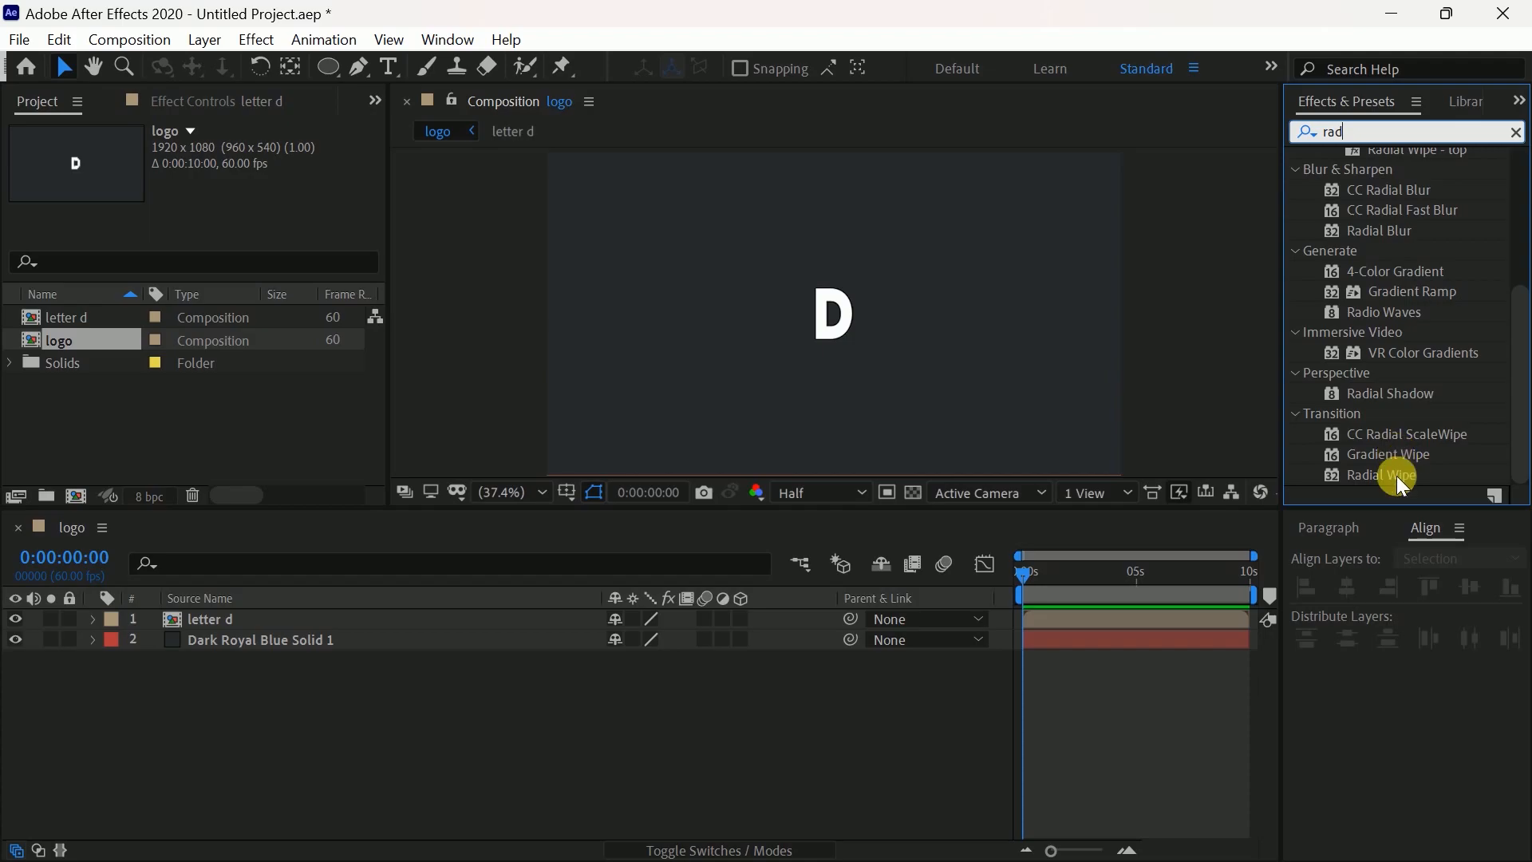
left_click_drag(1395, 477, 286, 616)
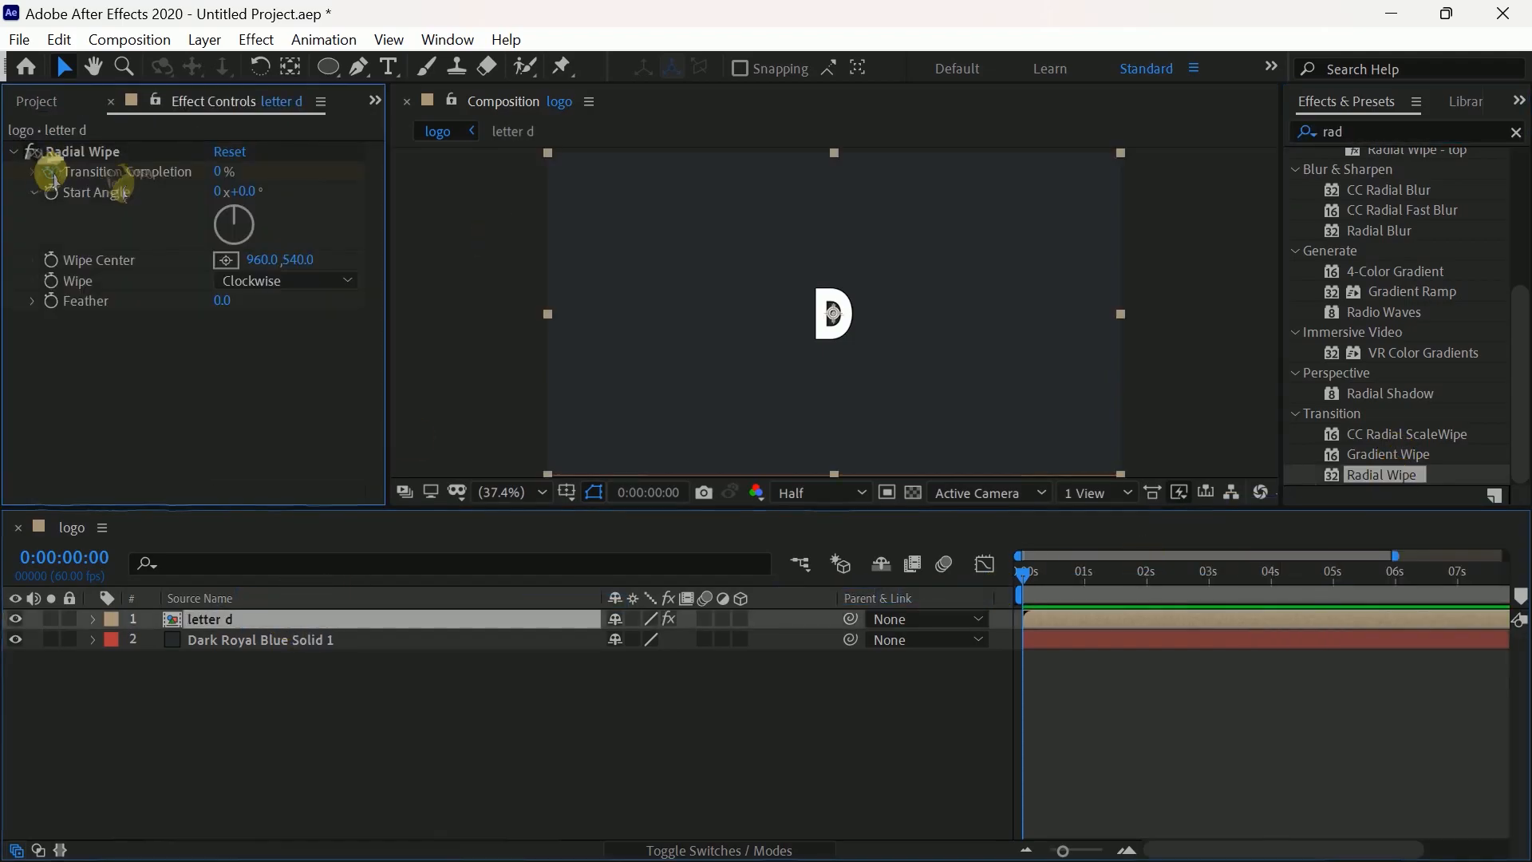
Keyframe the Radial Wipe's Transition Completion at 100% at the start of the timeline.
left_click(218, 171)
type("100")
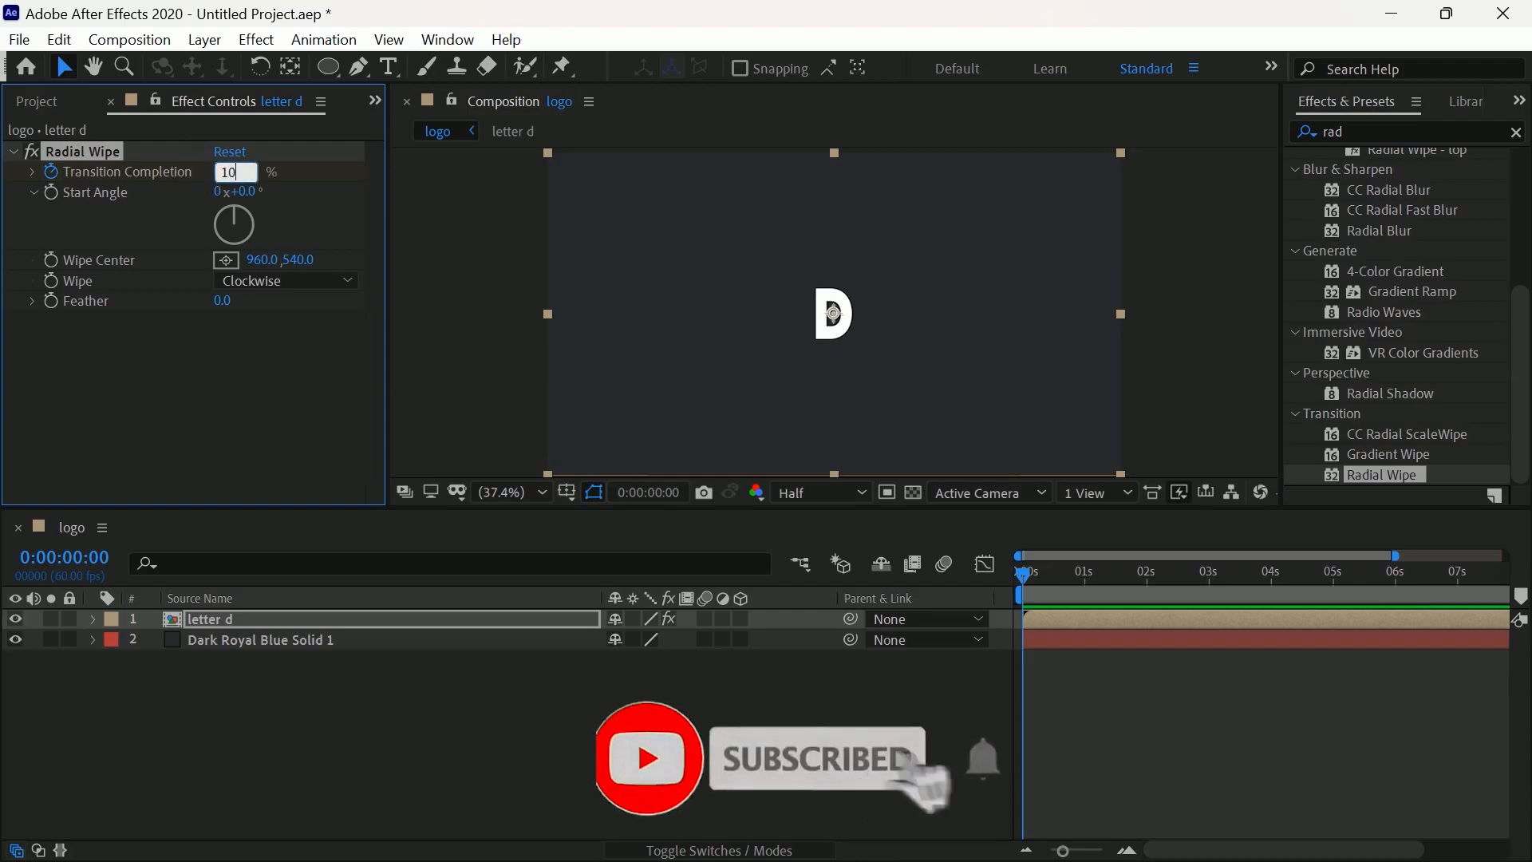
left_click(427, 694)
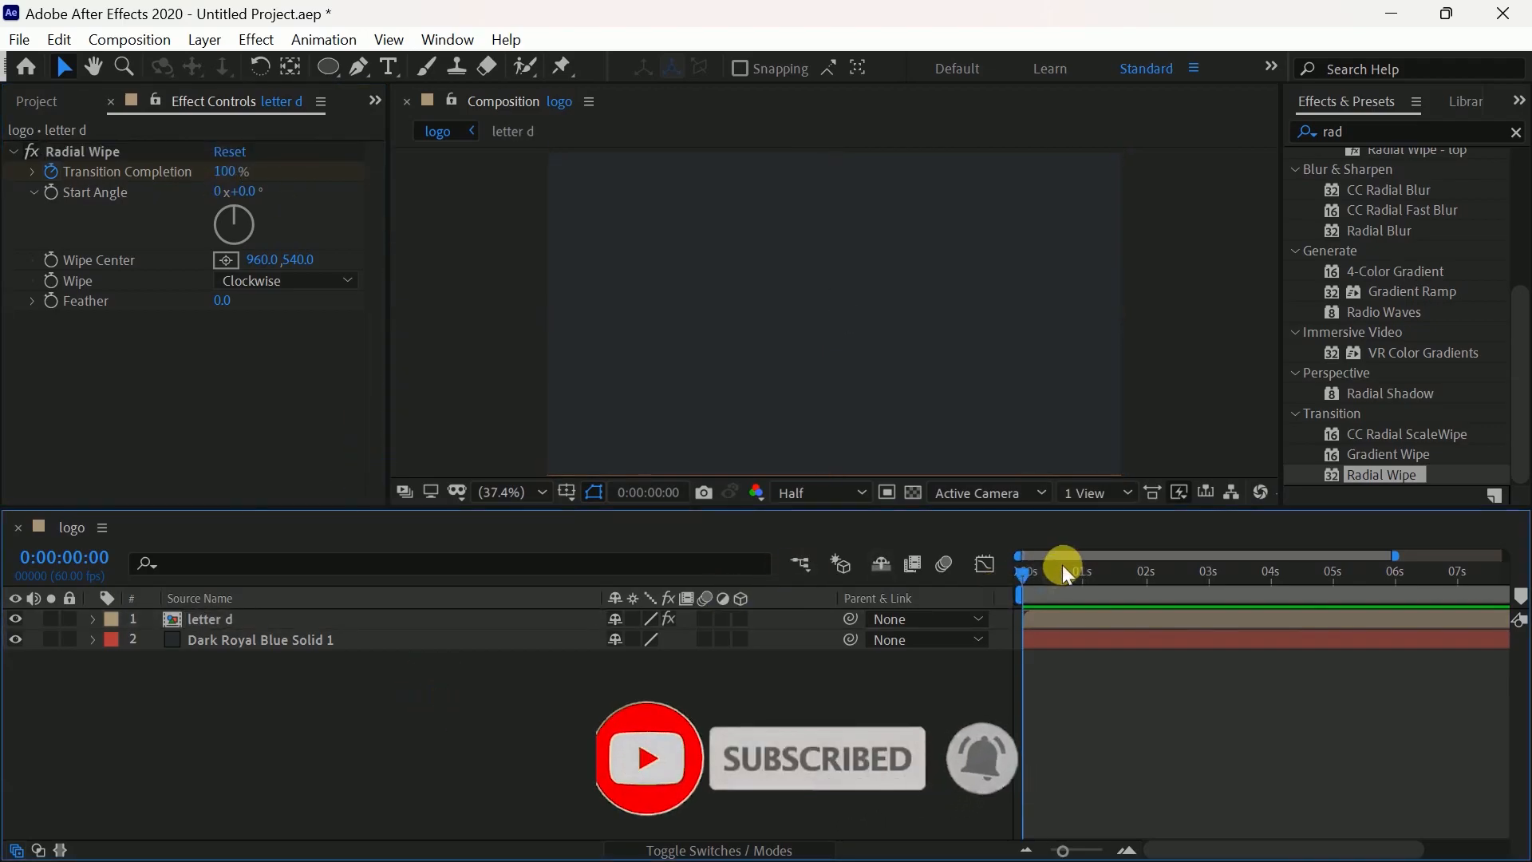
Keyframe Transition Completion at 0% at 1 second, and return the playhead to the start.
left_click(1085, 570)
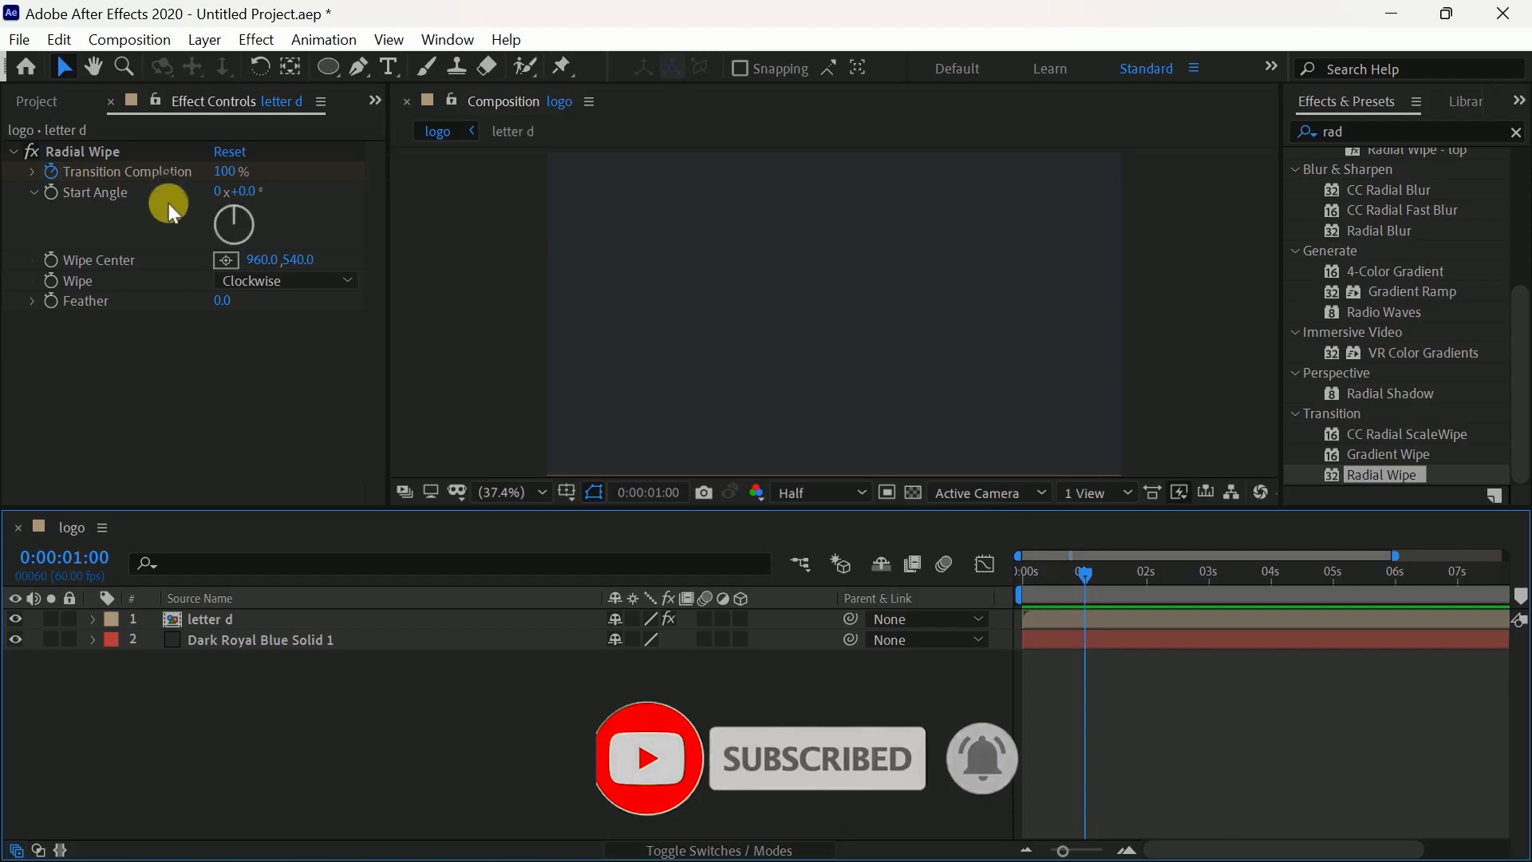
left_click(239, 172)
type("0")
left_click(232, 386)
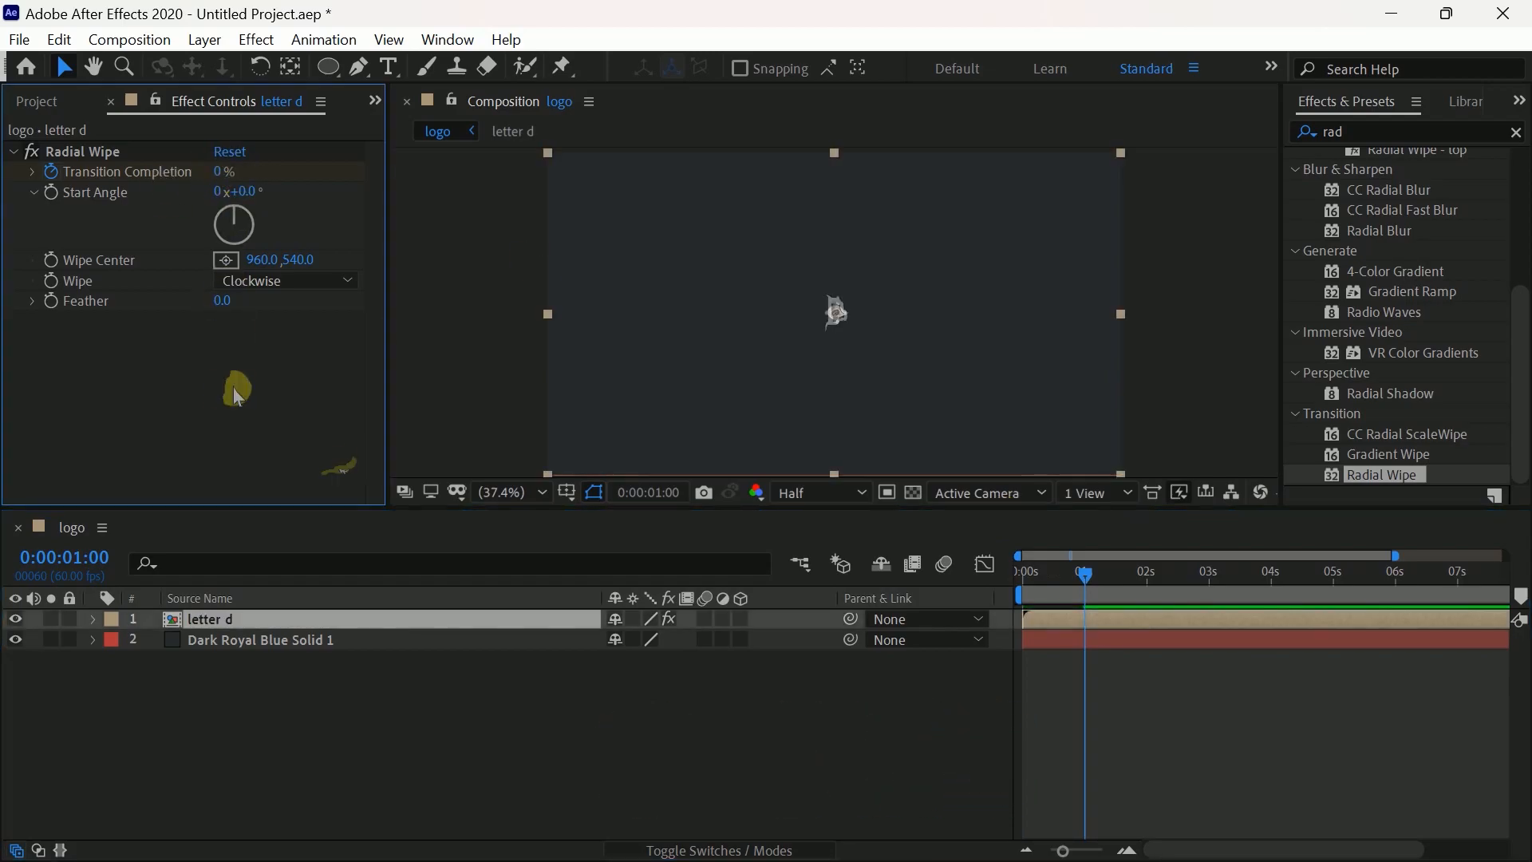
left_click_drag(1082, 572, 801, 606)
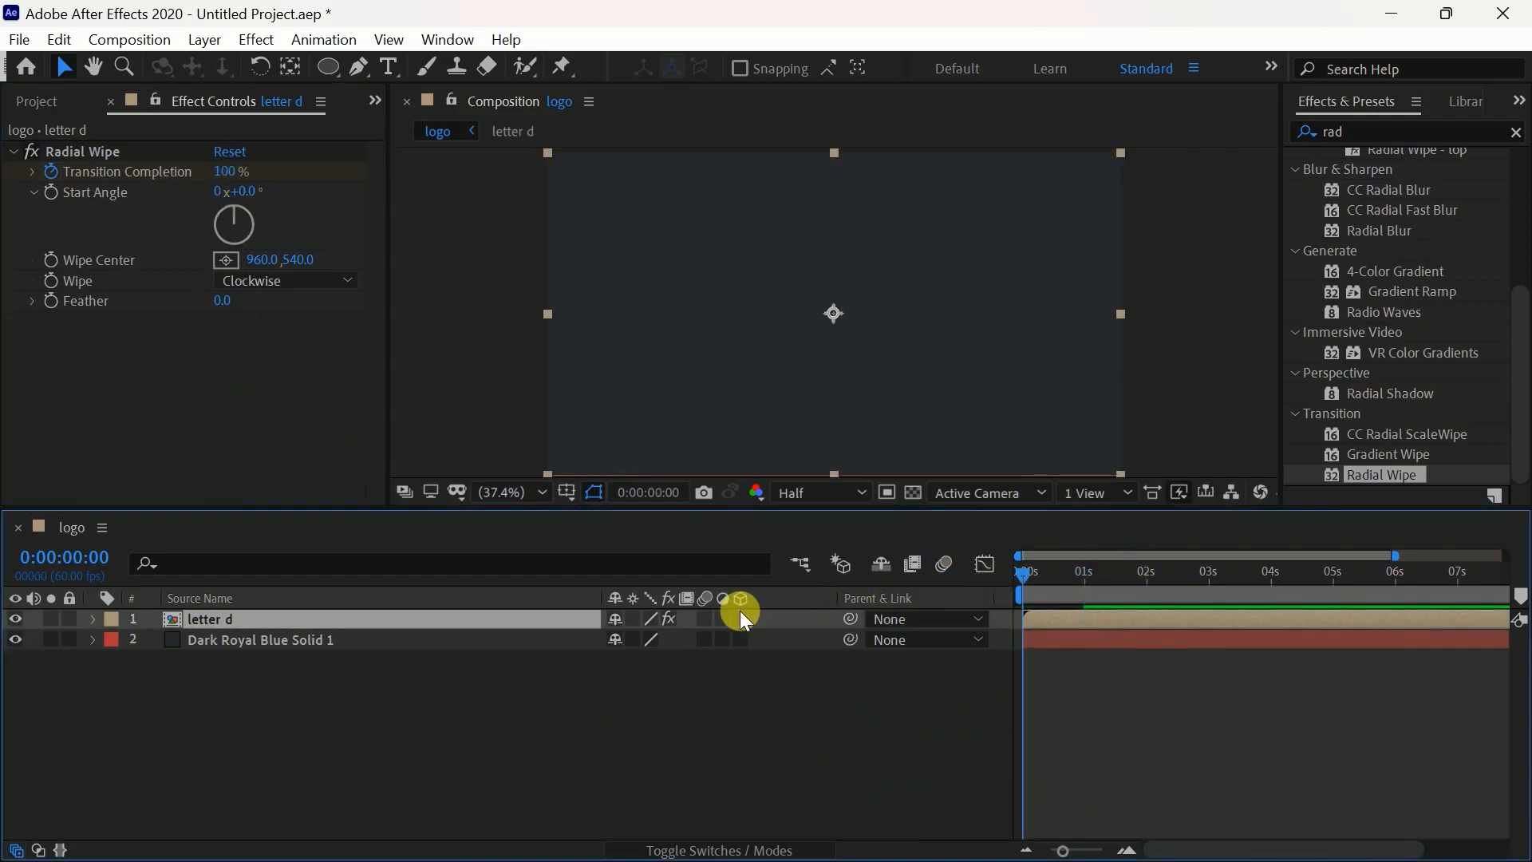
Apply Easy Ease to both Transition Completion keyframes of the "letter d" layer and preview the wipe from the start.
key("space")
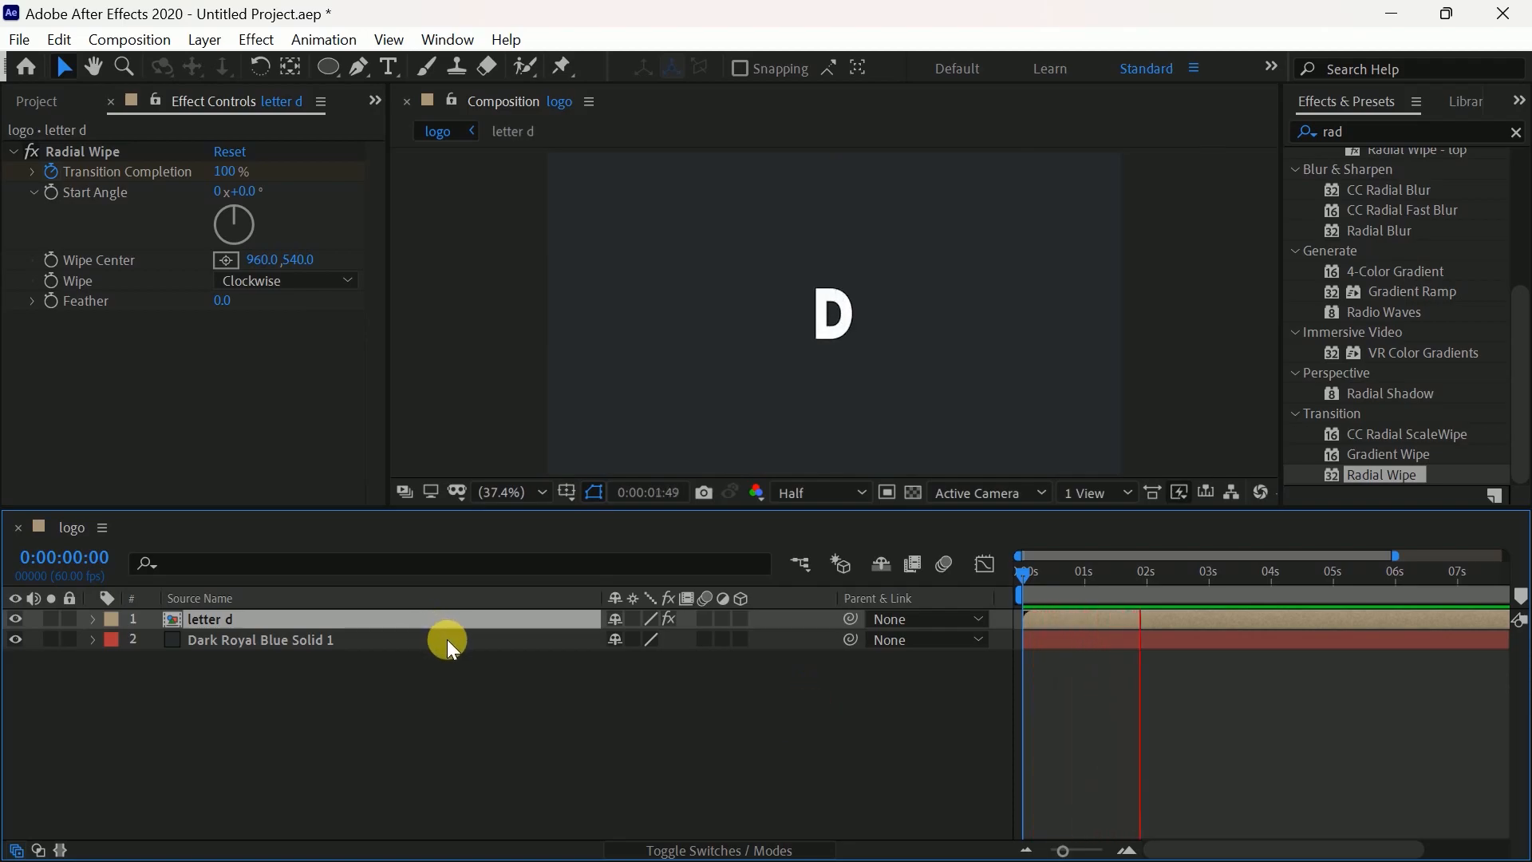
key("u")
key("u")
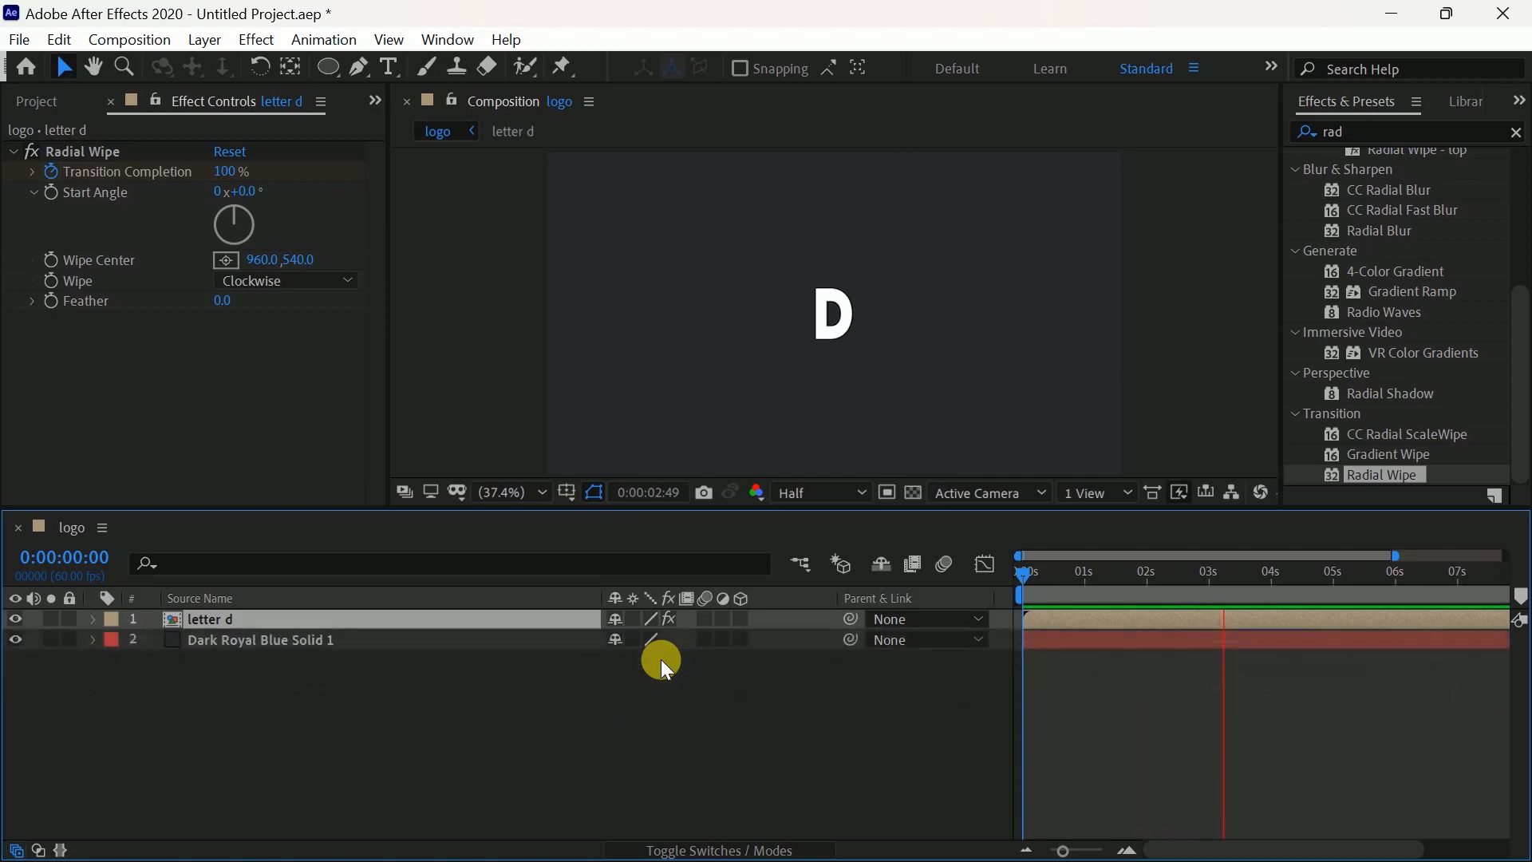
key("u")
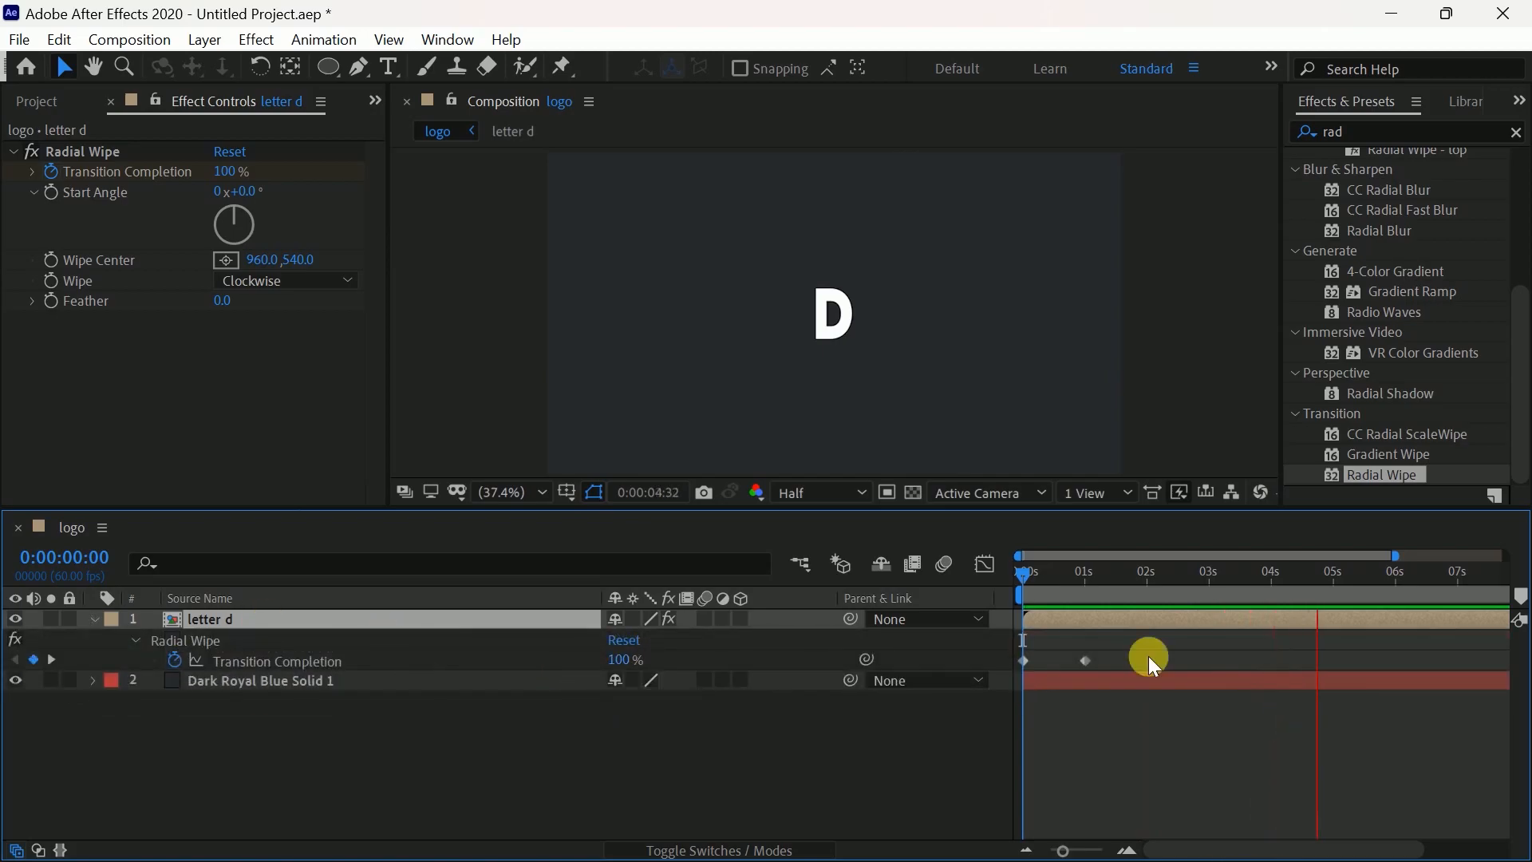
left_click(1012, 667)
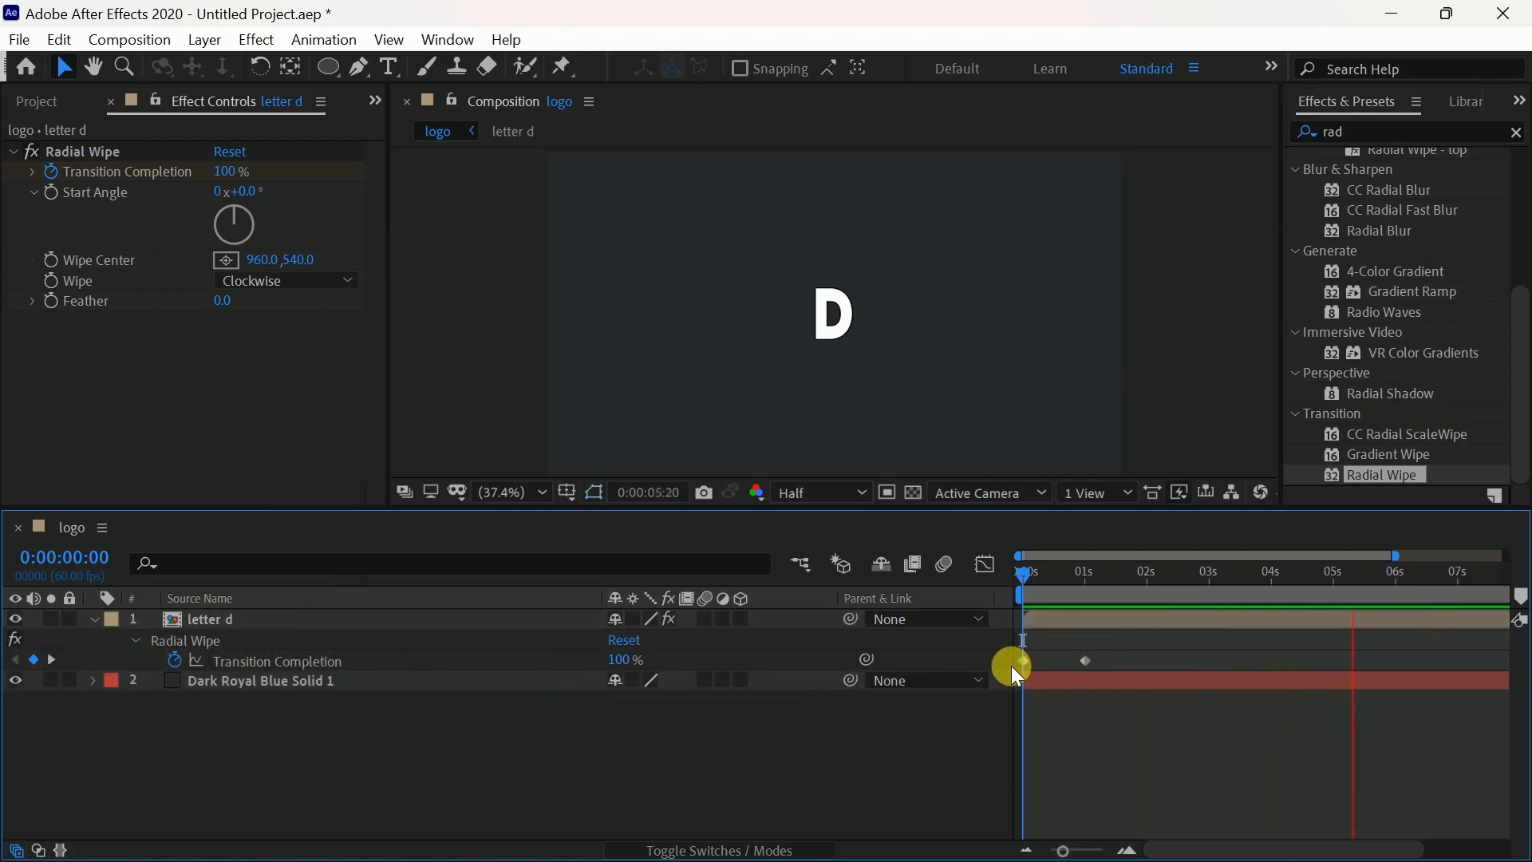
left_click(1070, 662)
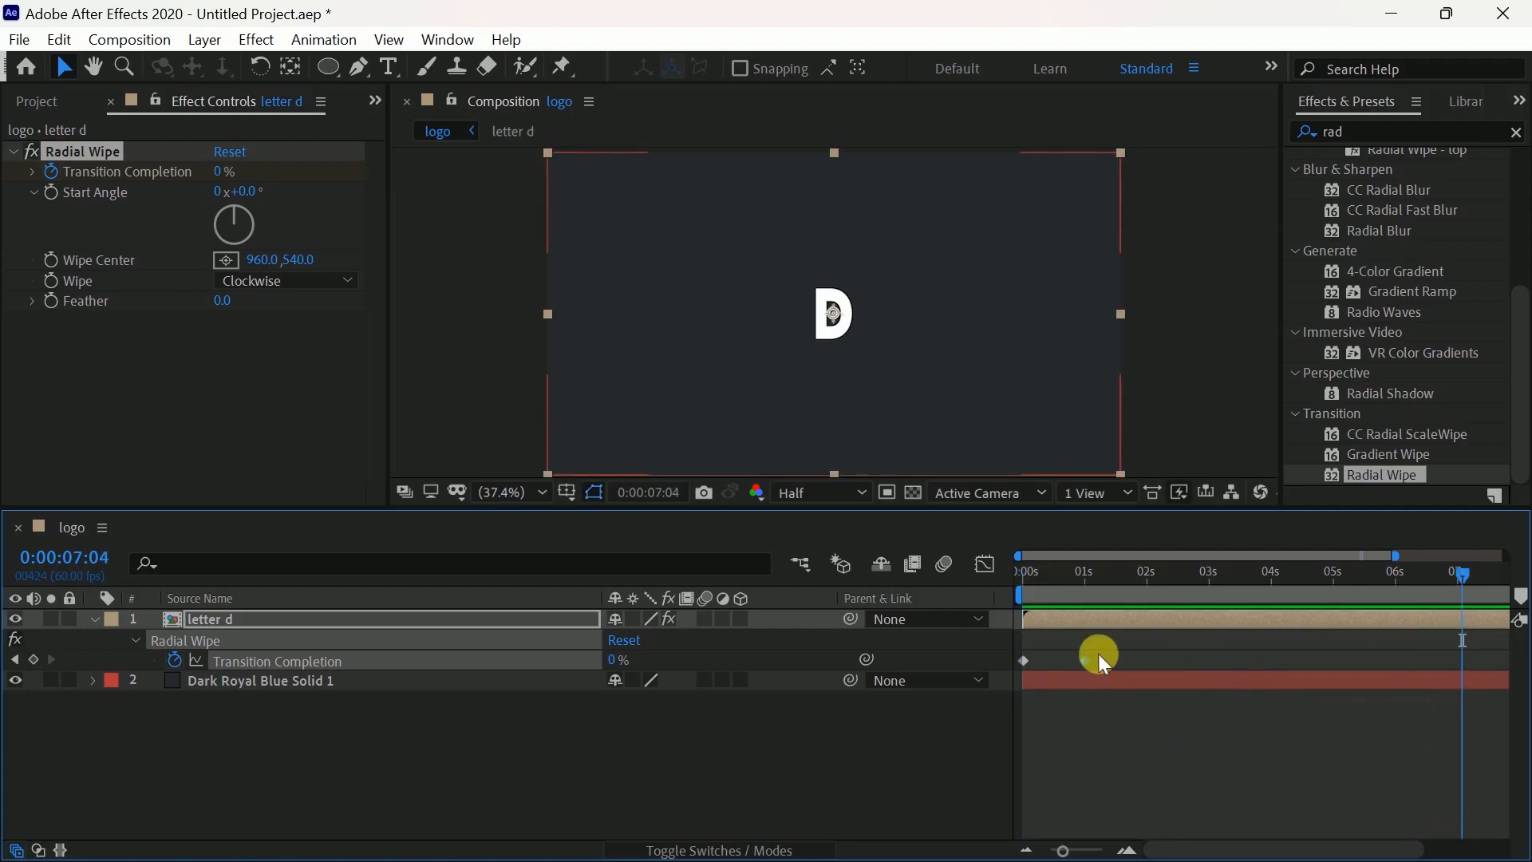
left_click_drag(1102, 644, 1011, 673)
key("F9")
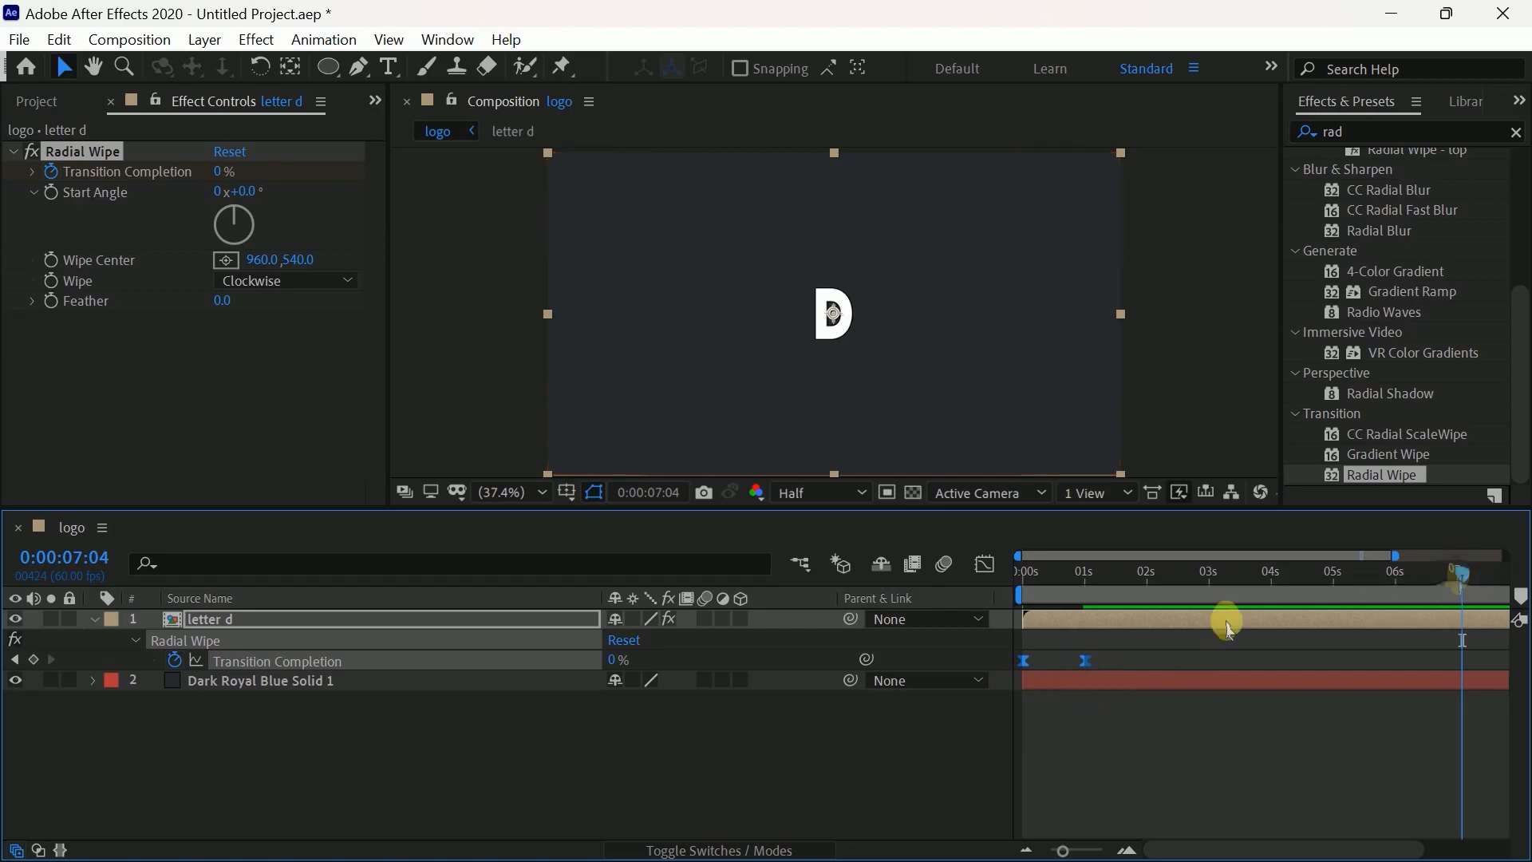
key("Home")
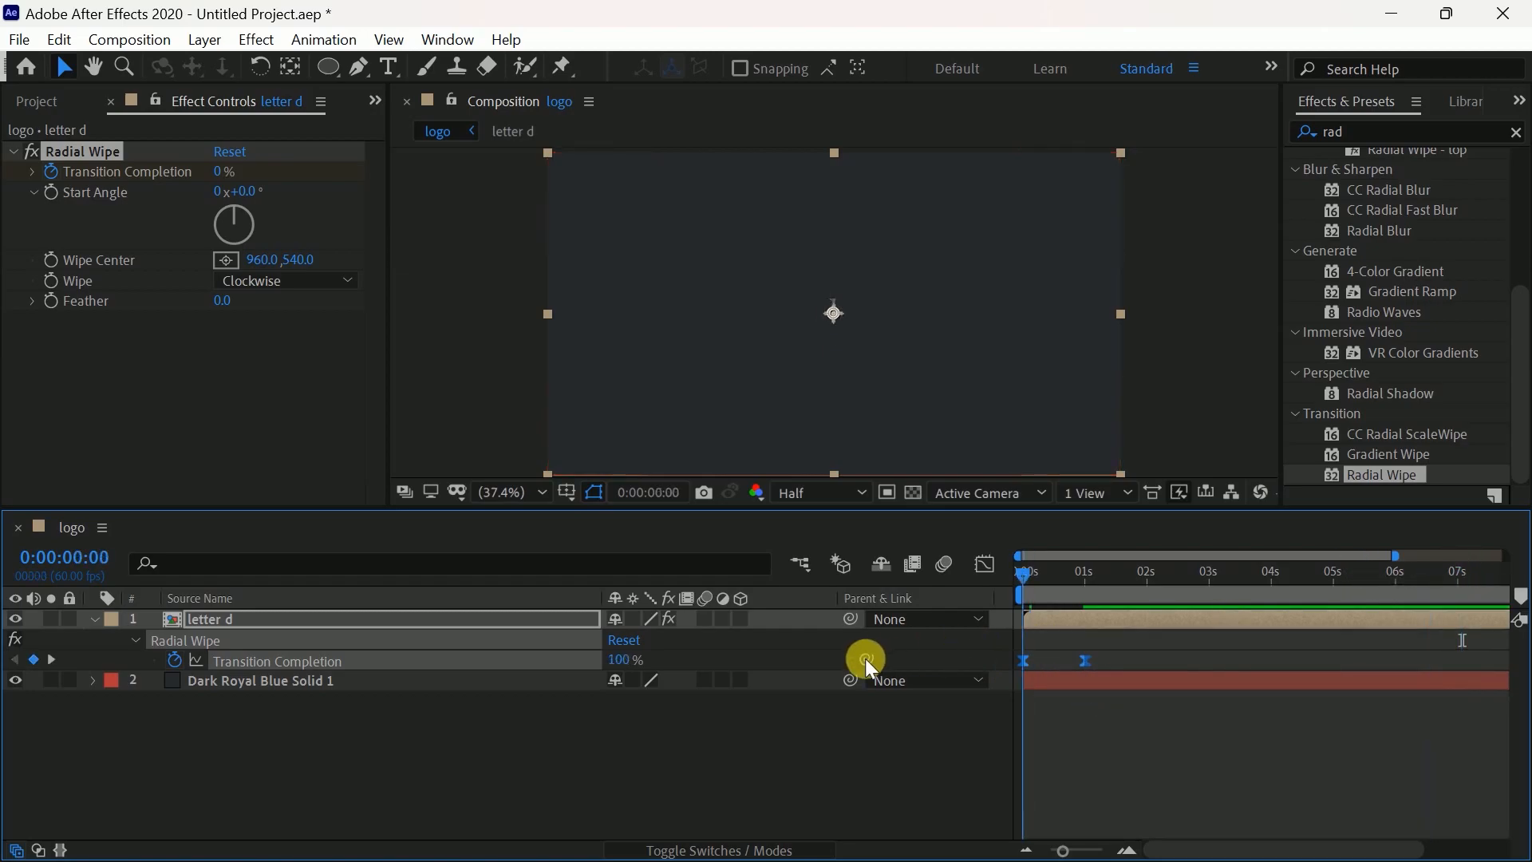
key("space")
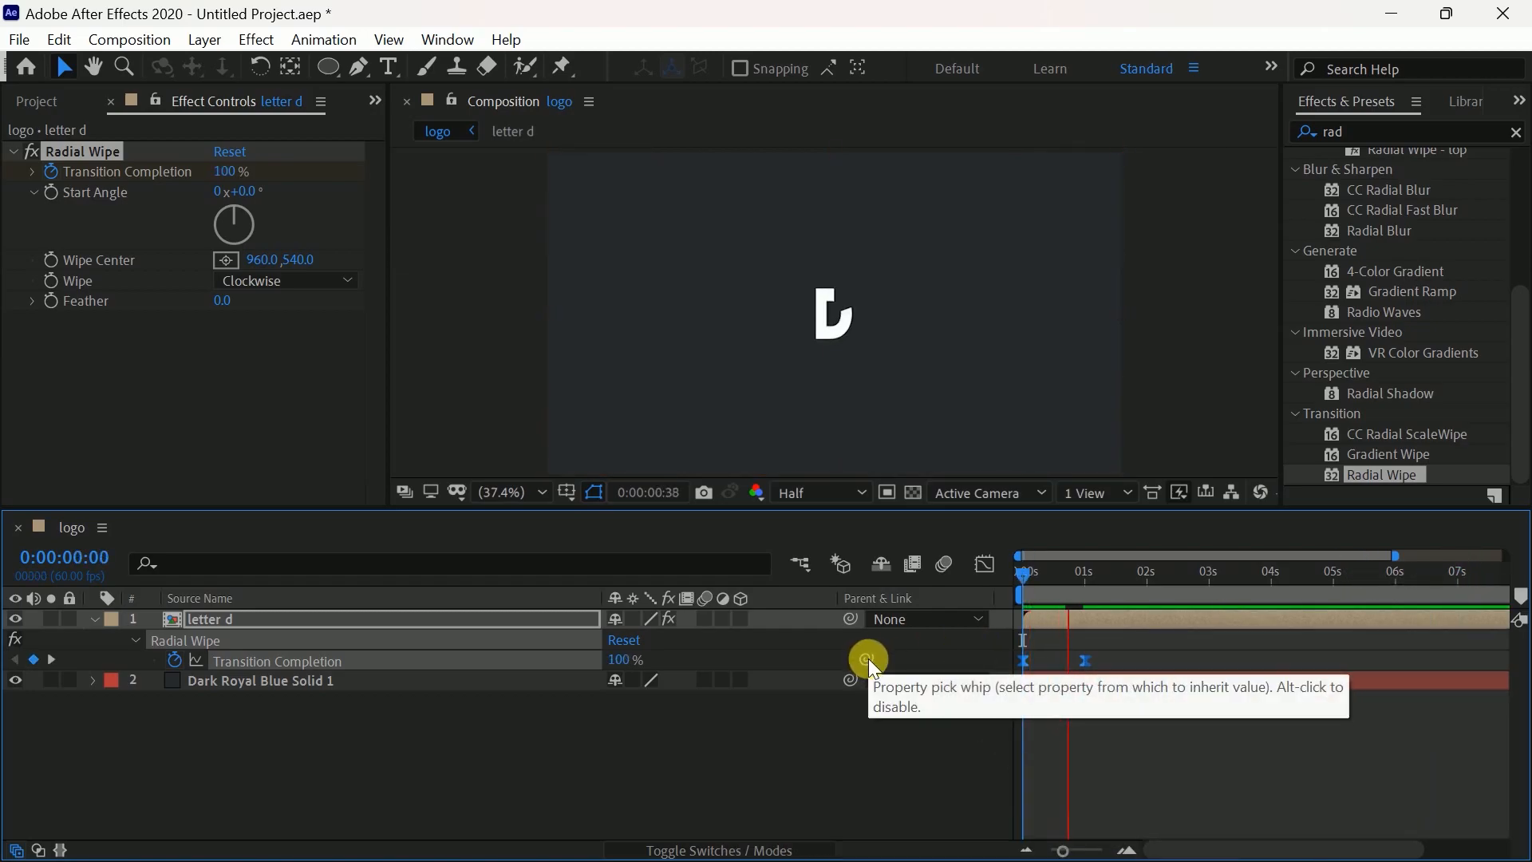
Duplicate the "letter d" layer and shift the upper copy about 0.2 seconds later in time.
left_click(94, 619)
left_click(251, 616)
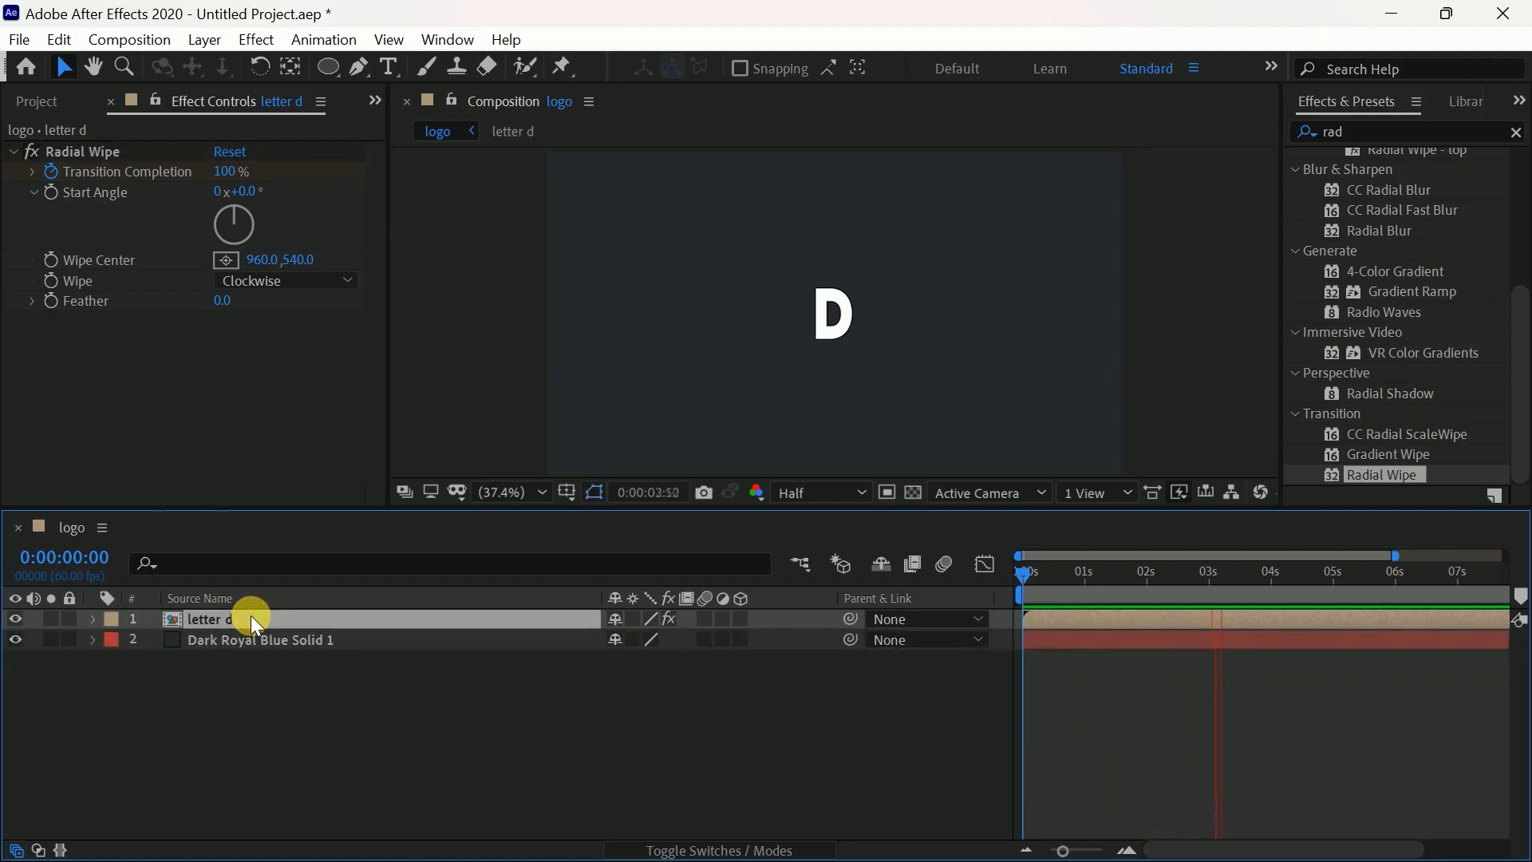
key("ctrl+d")
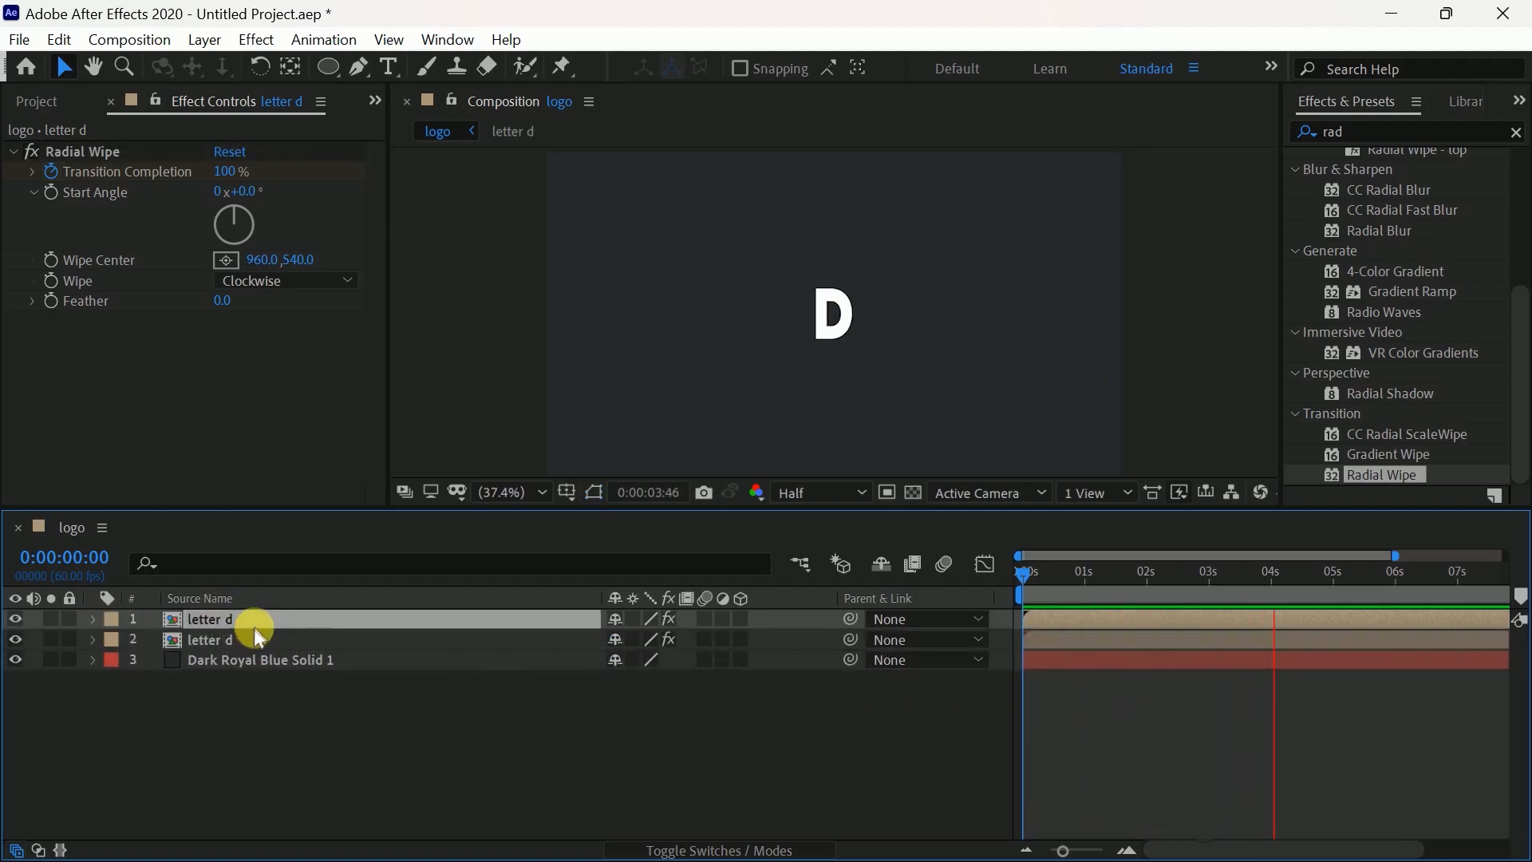
left_click(1066, 620)
left_click_drag(1073, 616, 1084, 619)
Find the Fill effect and apply it to the lower "letter d" layer.
left_click(313, 639)
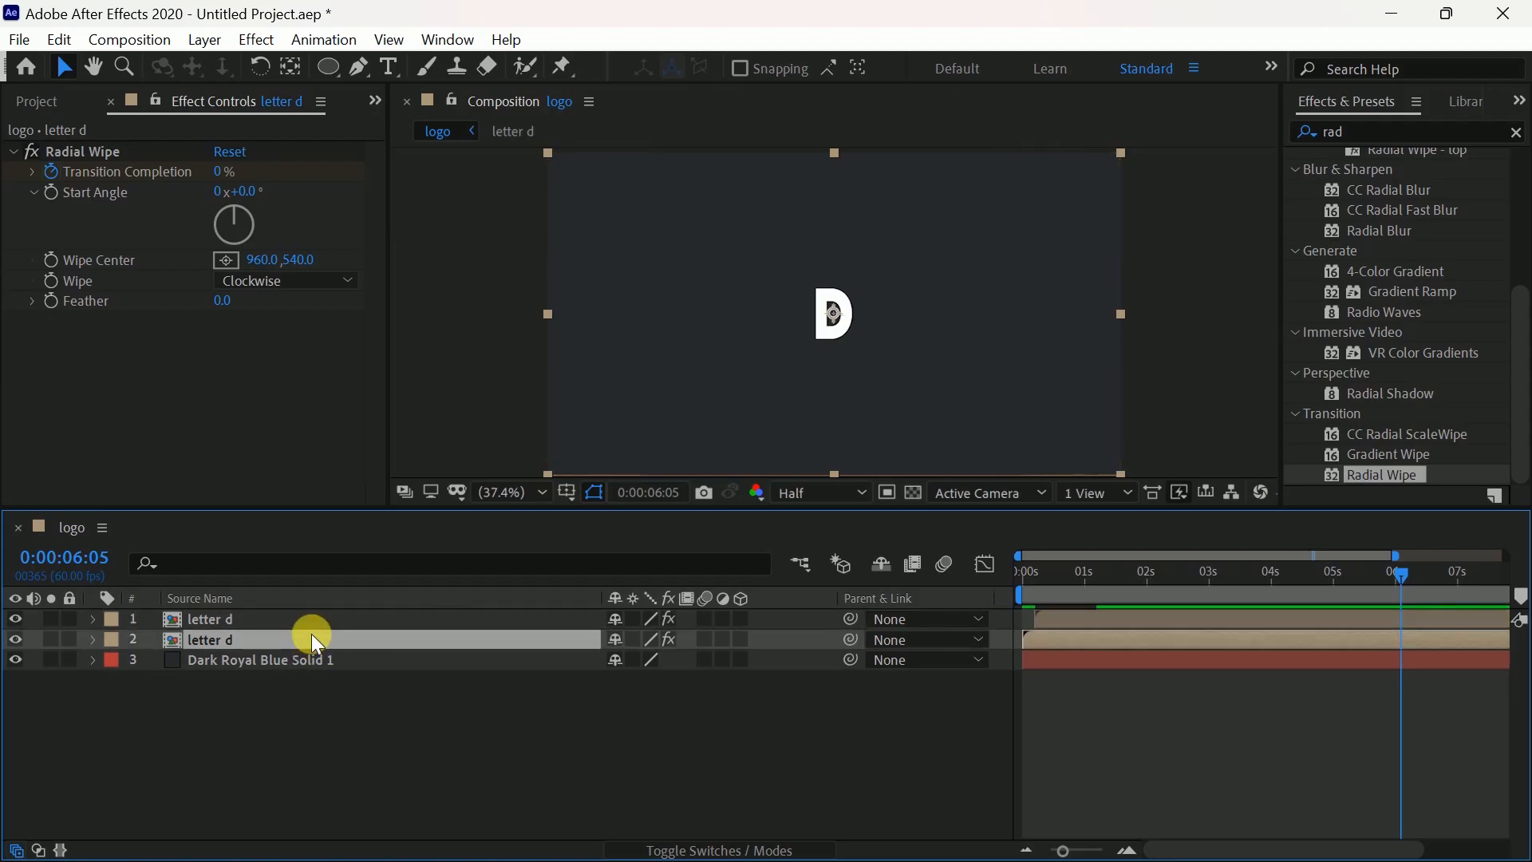
left_click(1379, 144)
key("ctrl+a")
type("fill")
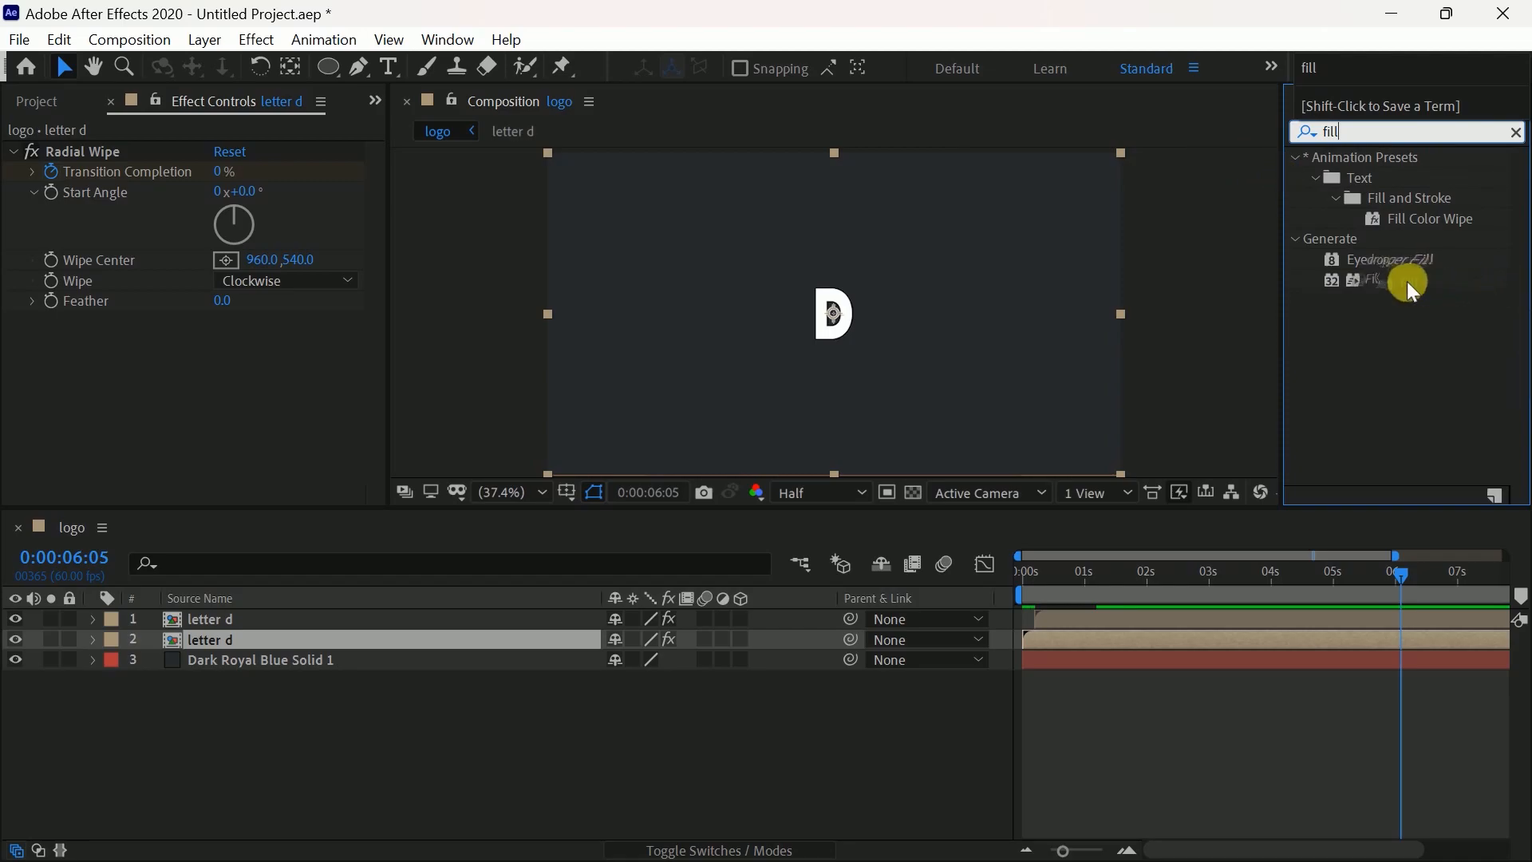
left_click_drag(1406, 281, 230, 639)
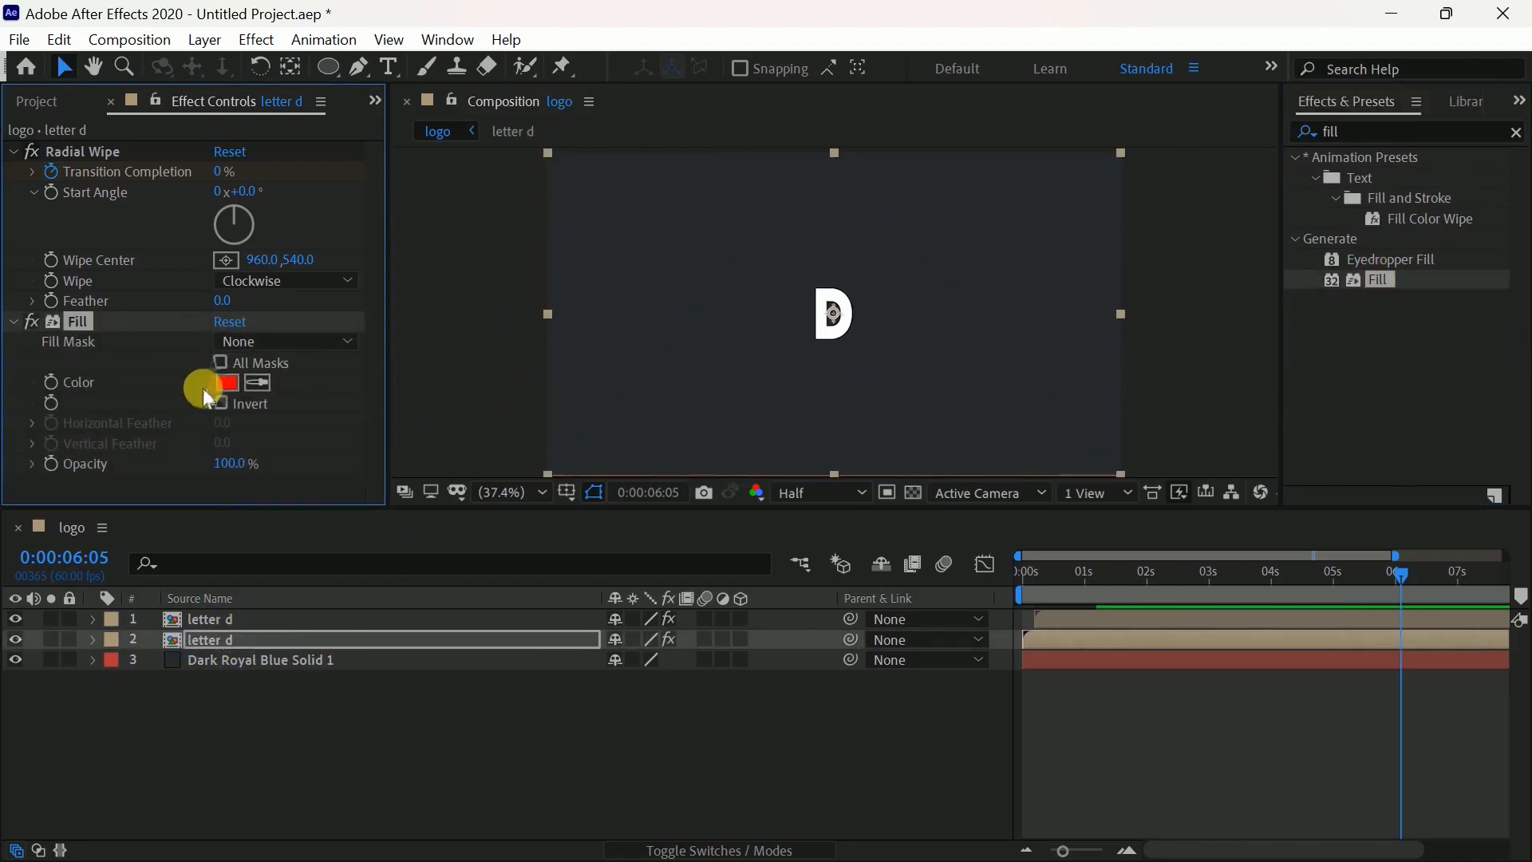
Set the Fill color of the lower "letter d" layer to pink and preview the animation from the start.
left_click(218, 387)
left_click_drag(367, 550, 377, 509)
left_click(560, 484)
left_click_drag(1401, 572, 1022, 573)
key("space")
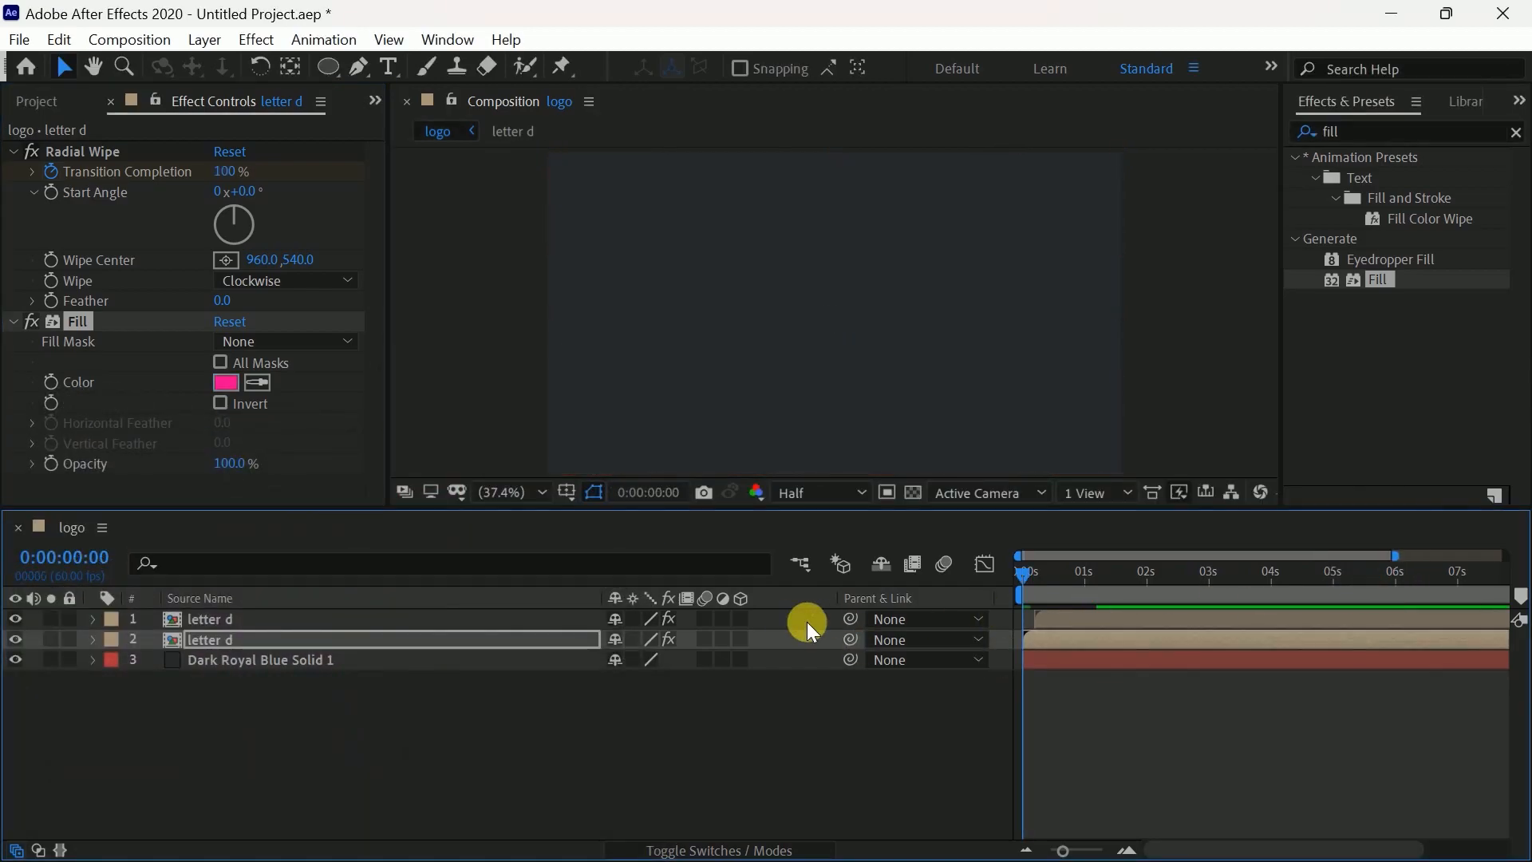
key("space")
Duplicate the topmost "letter d" layer and shift the new top copy about 0.2 seconds later in time.
left_click(308, 625)
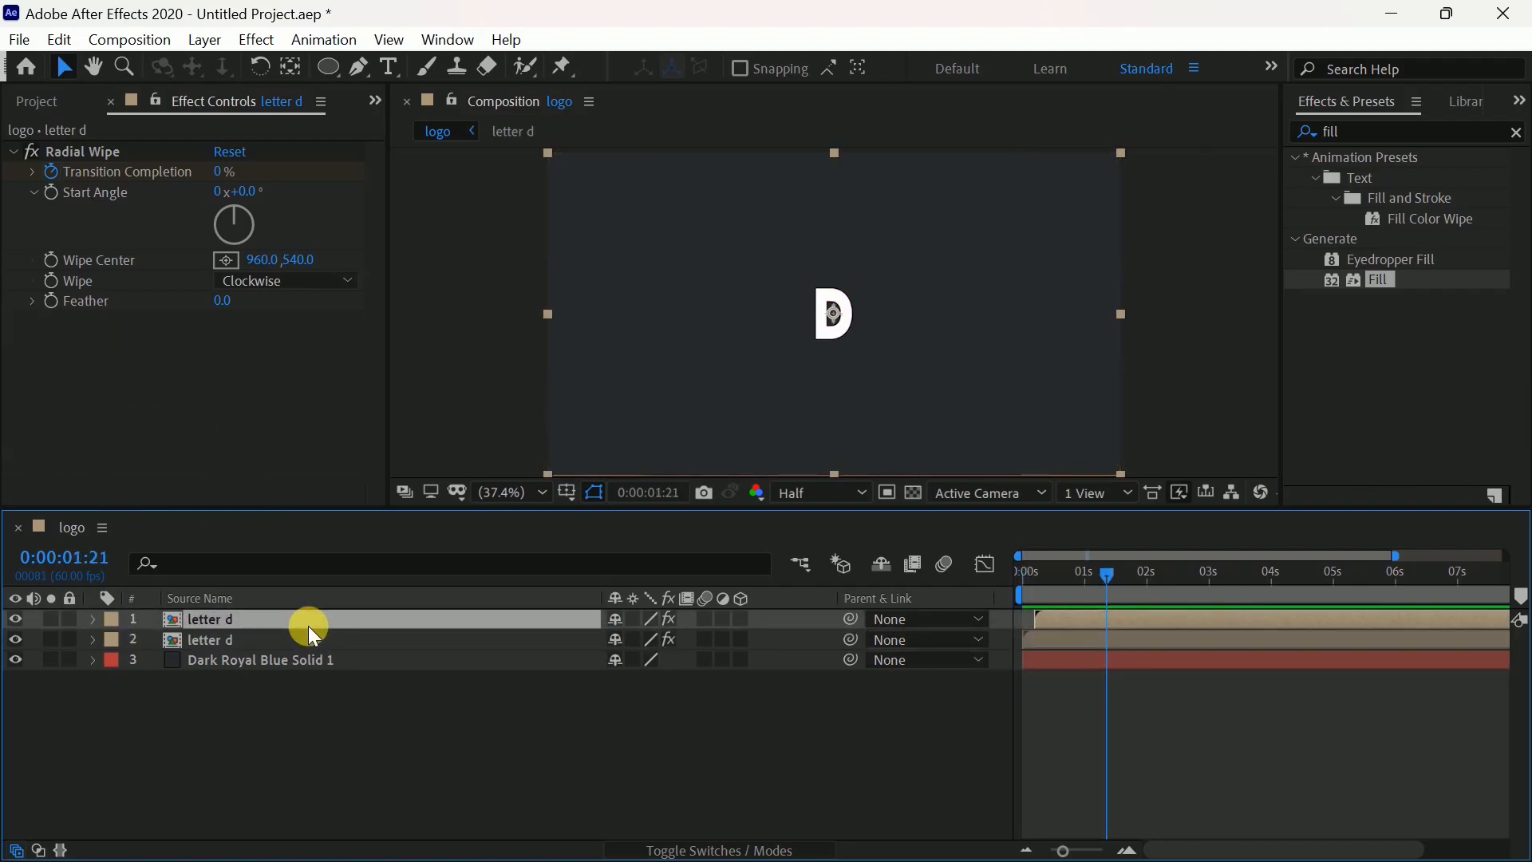
key("ctrl+d")
left_click(303, 640)
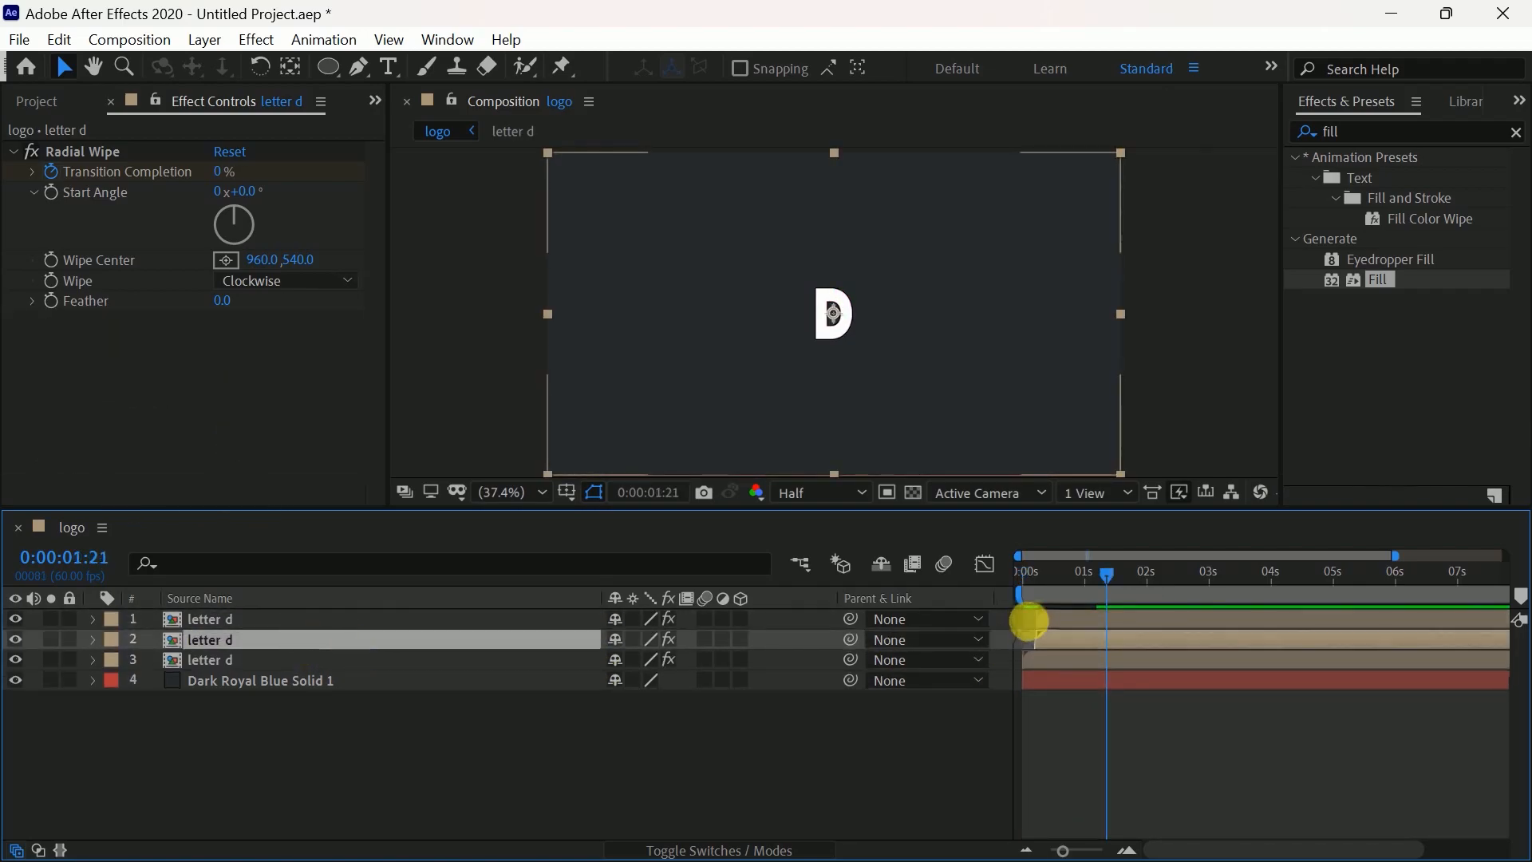
left_click_drag(1065, 621, 1073, 619)
Apply the Fill effect in orange to the middle "letter d" layer and preview the animation from the start.
left_click(1065, 633)
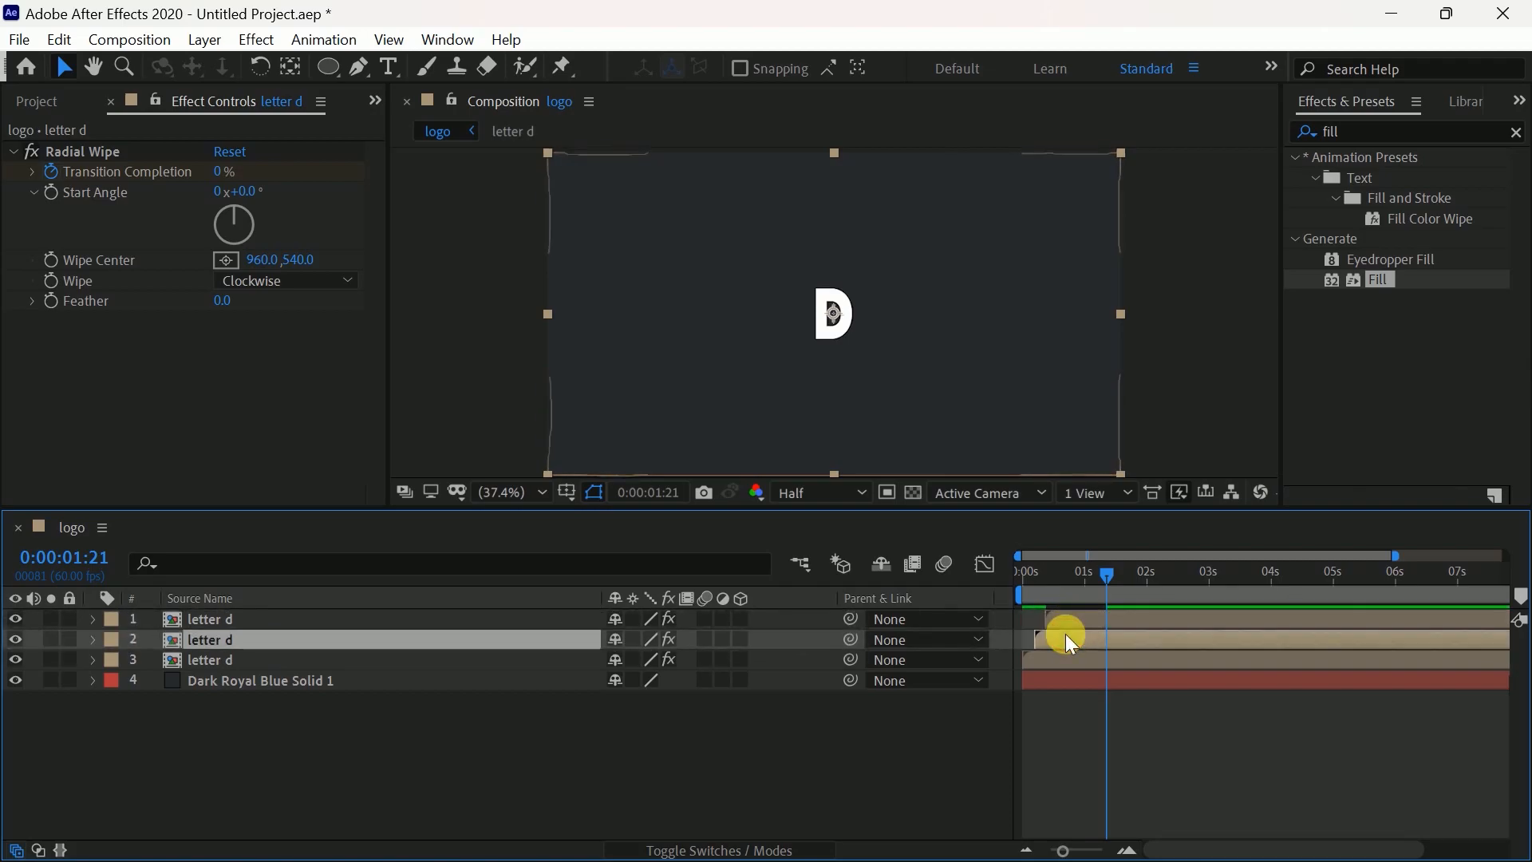
left_click(298, 630)
left_click_drag(1378, 281, 255, 372)
left_click(231, 381)
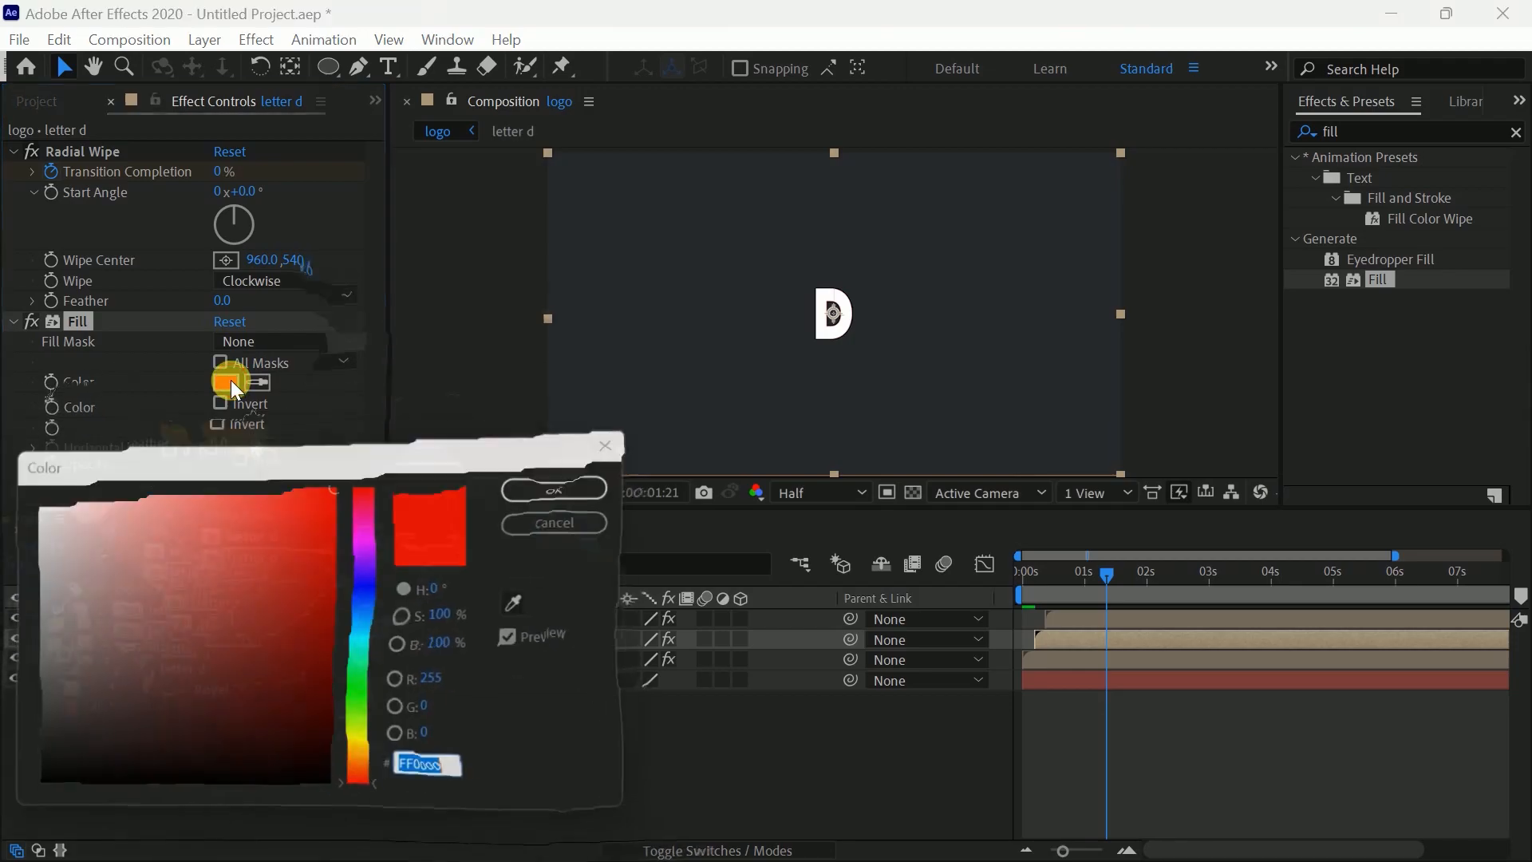
left_click_drag(391, 517, 369, 762)
left_click(594, 485)
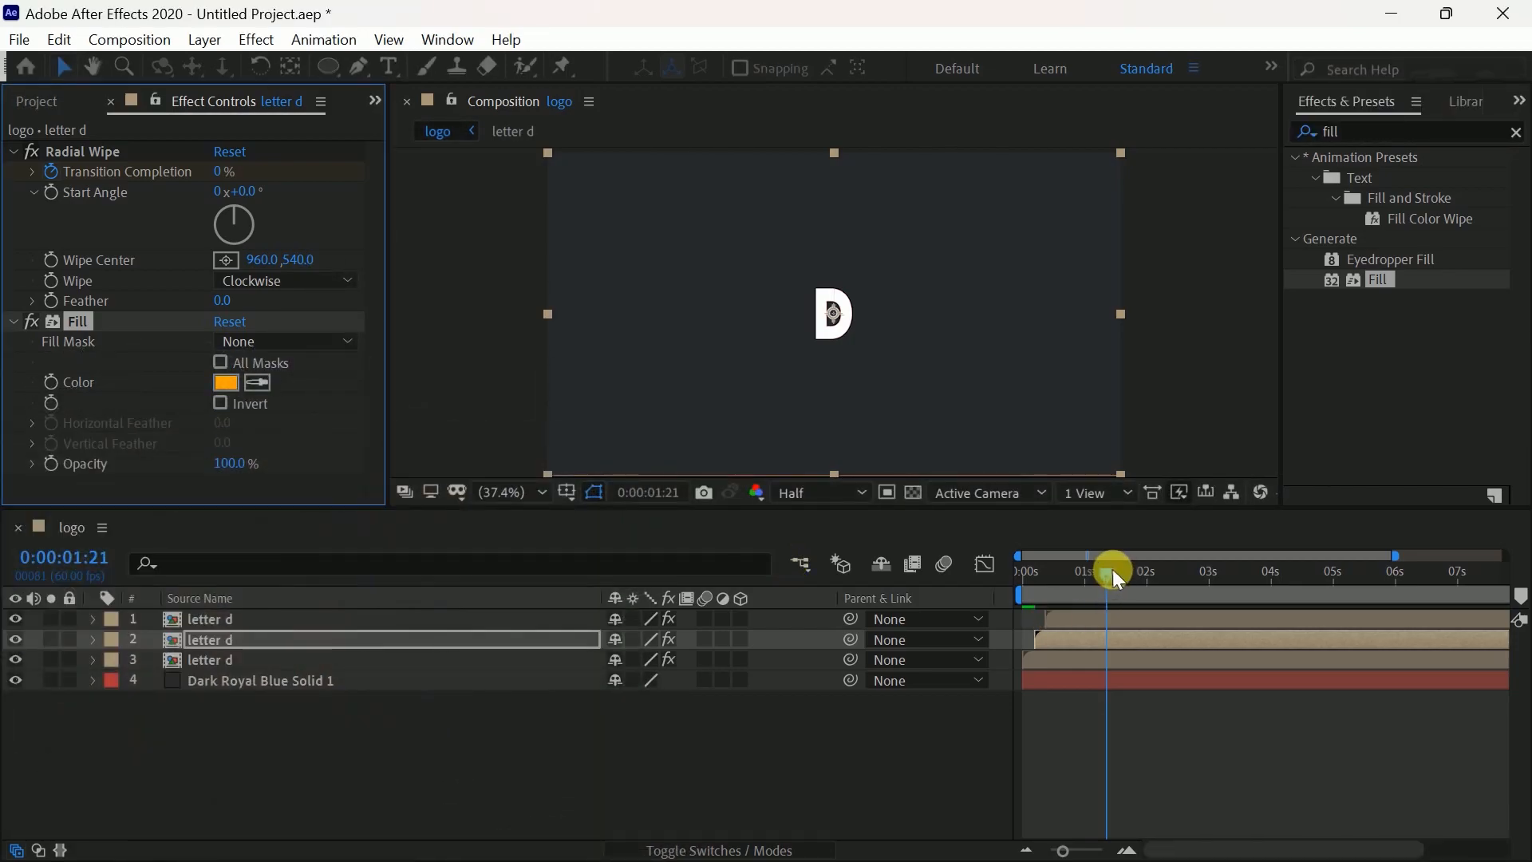
key("Home")
key("space")
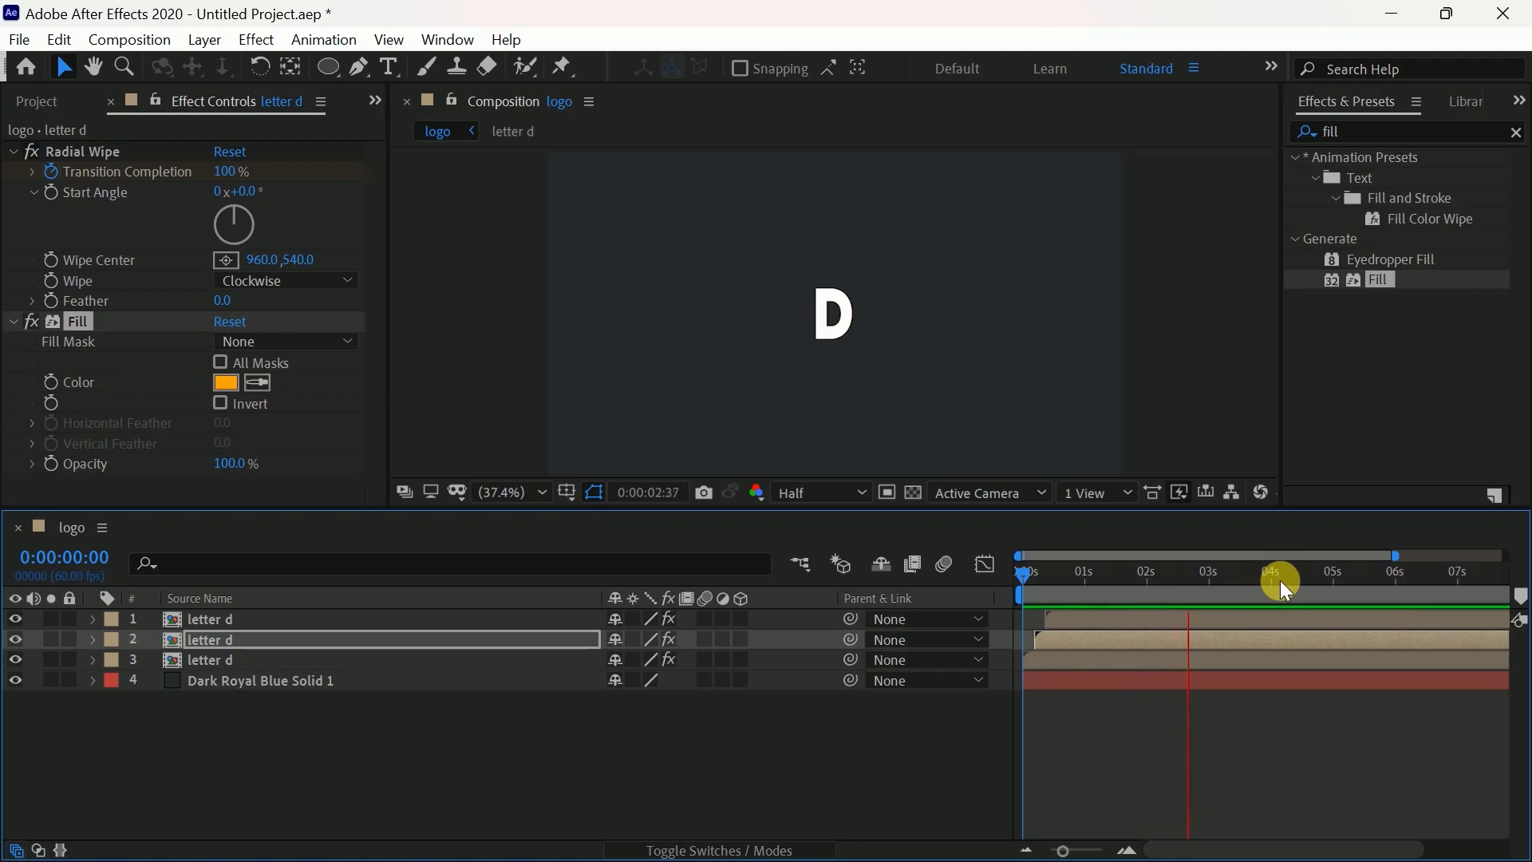
Duplicate the pink "letter d" layer and remove the Fill and Radial Wipe effects from the lower copy.
left_click(399, 657)
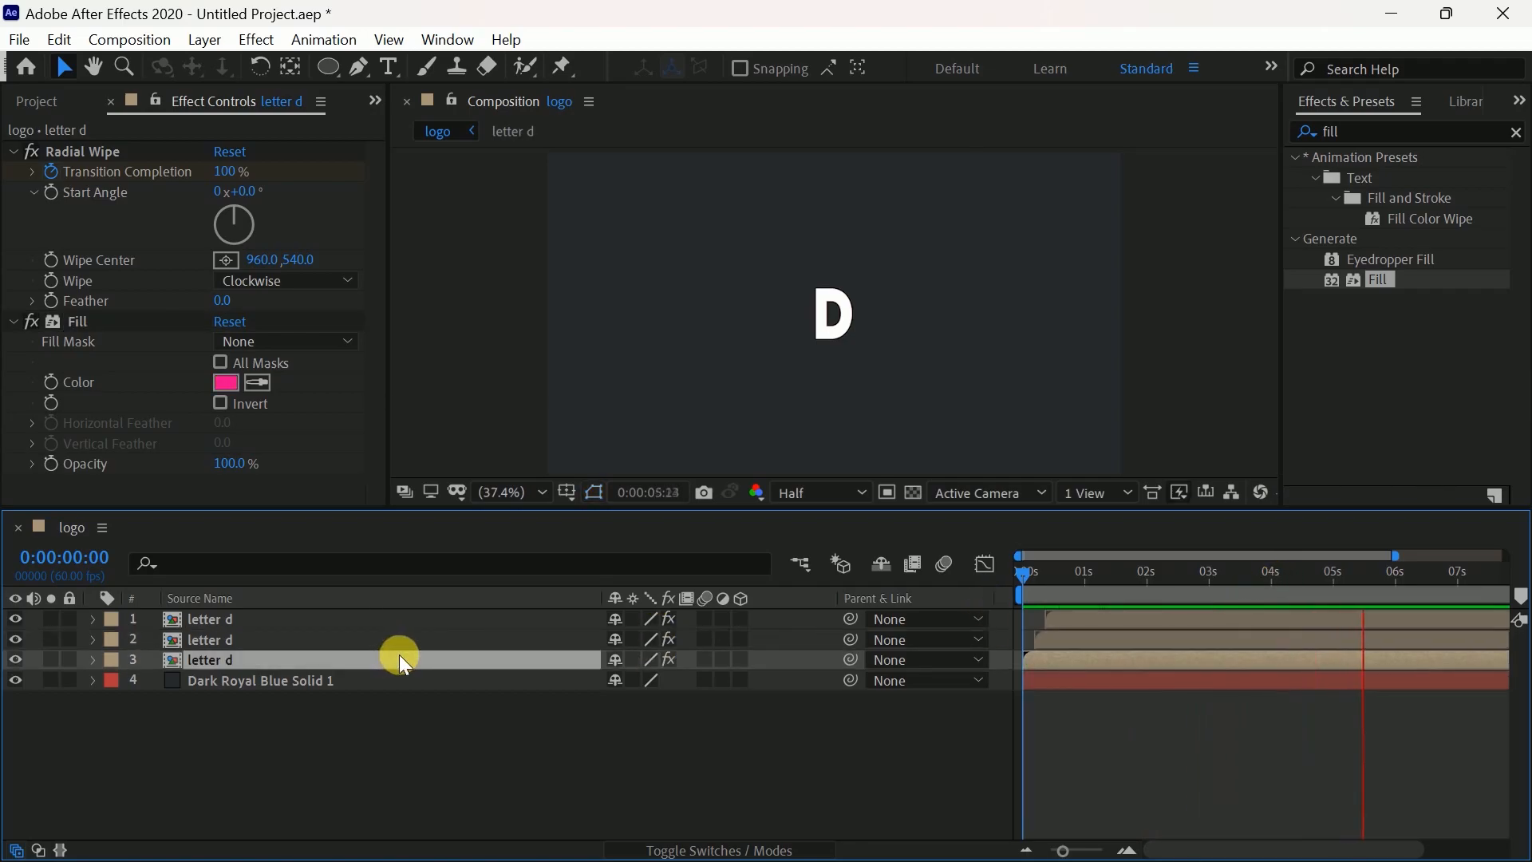
key("ctrl+d")
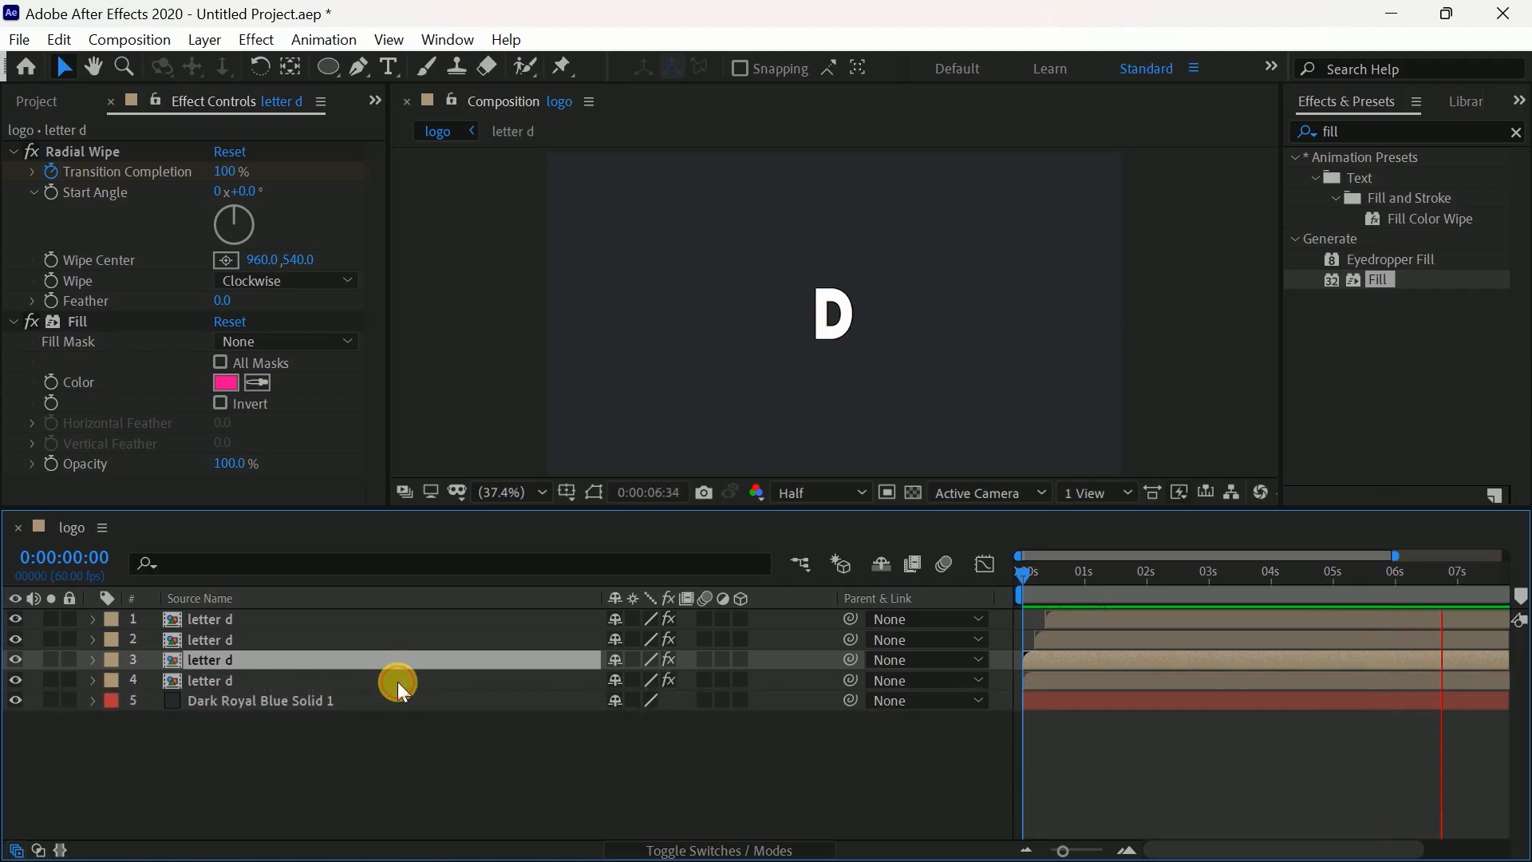
left_click(397, 682)
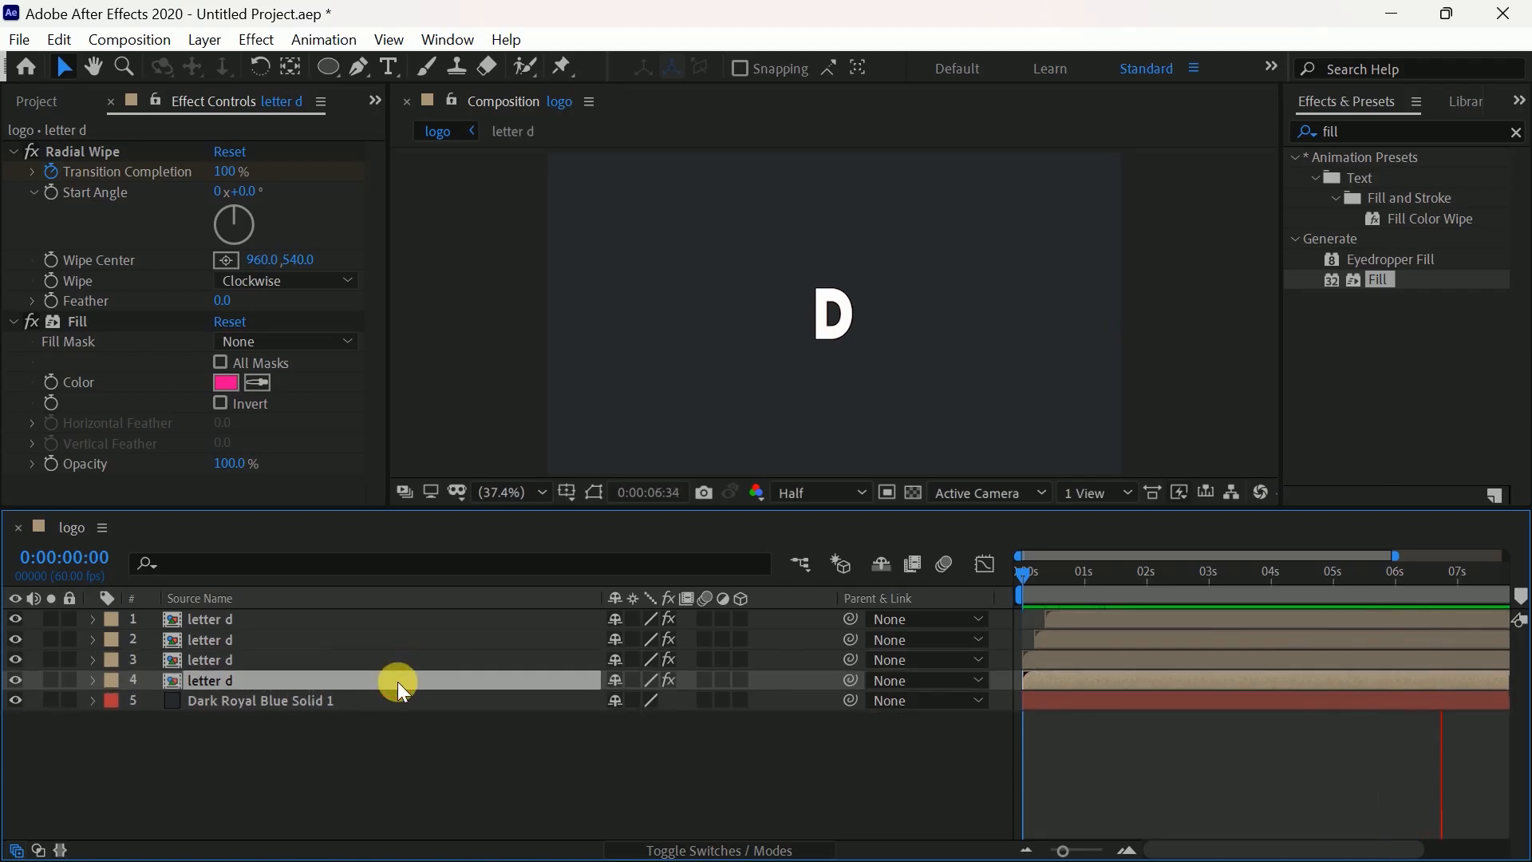
left_click(83, 323)
key("Delete")
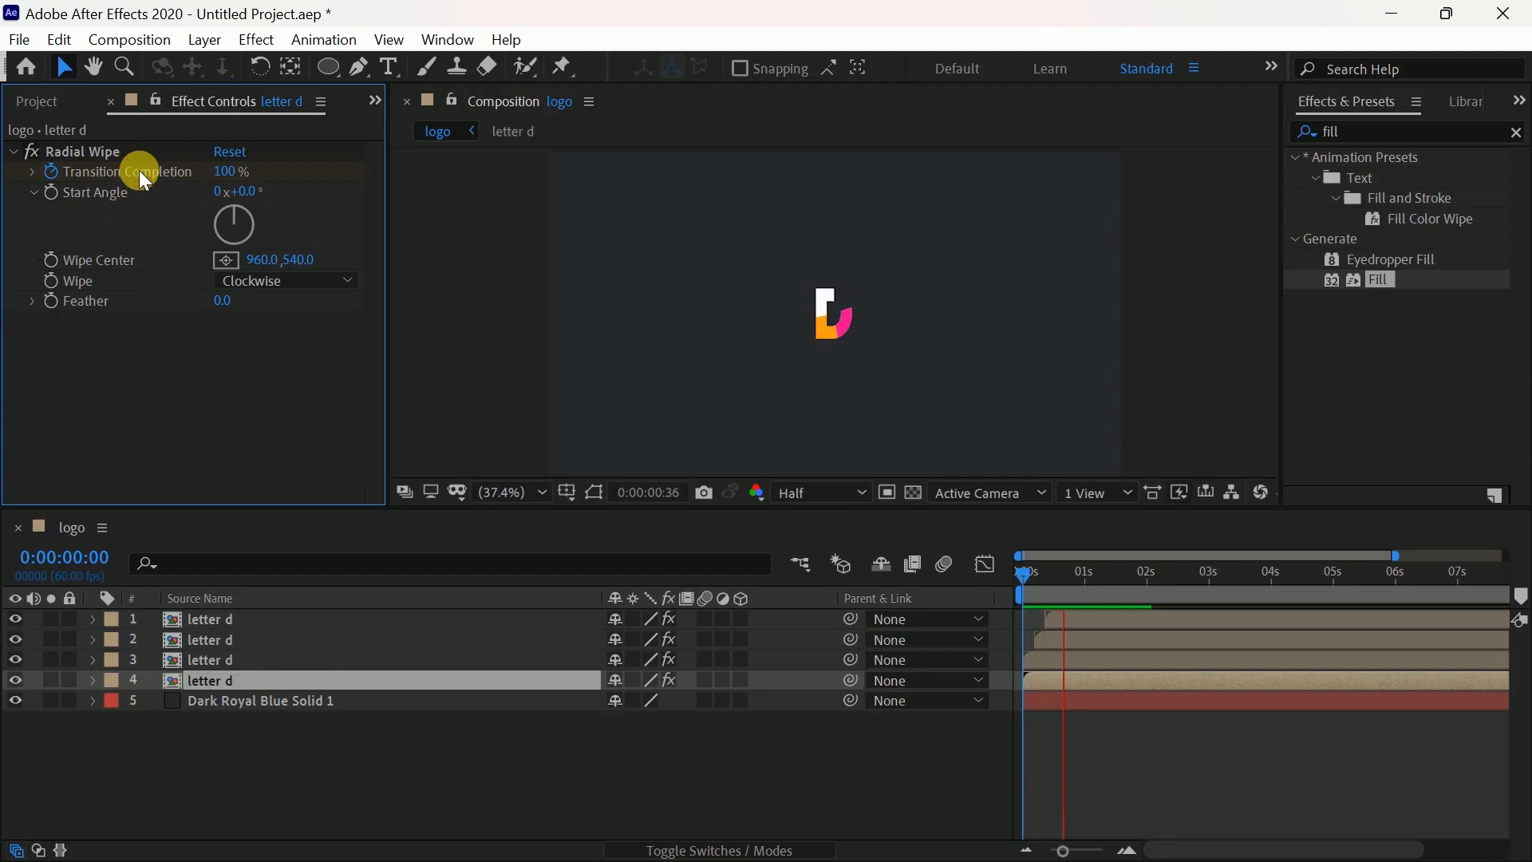
key("space")
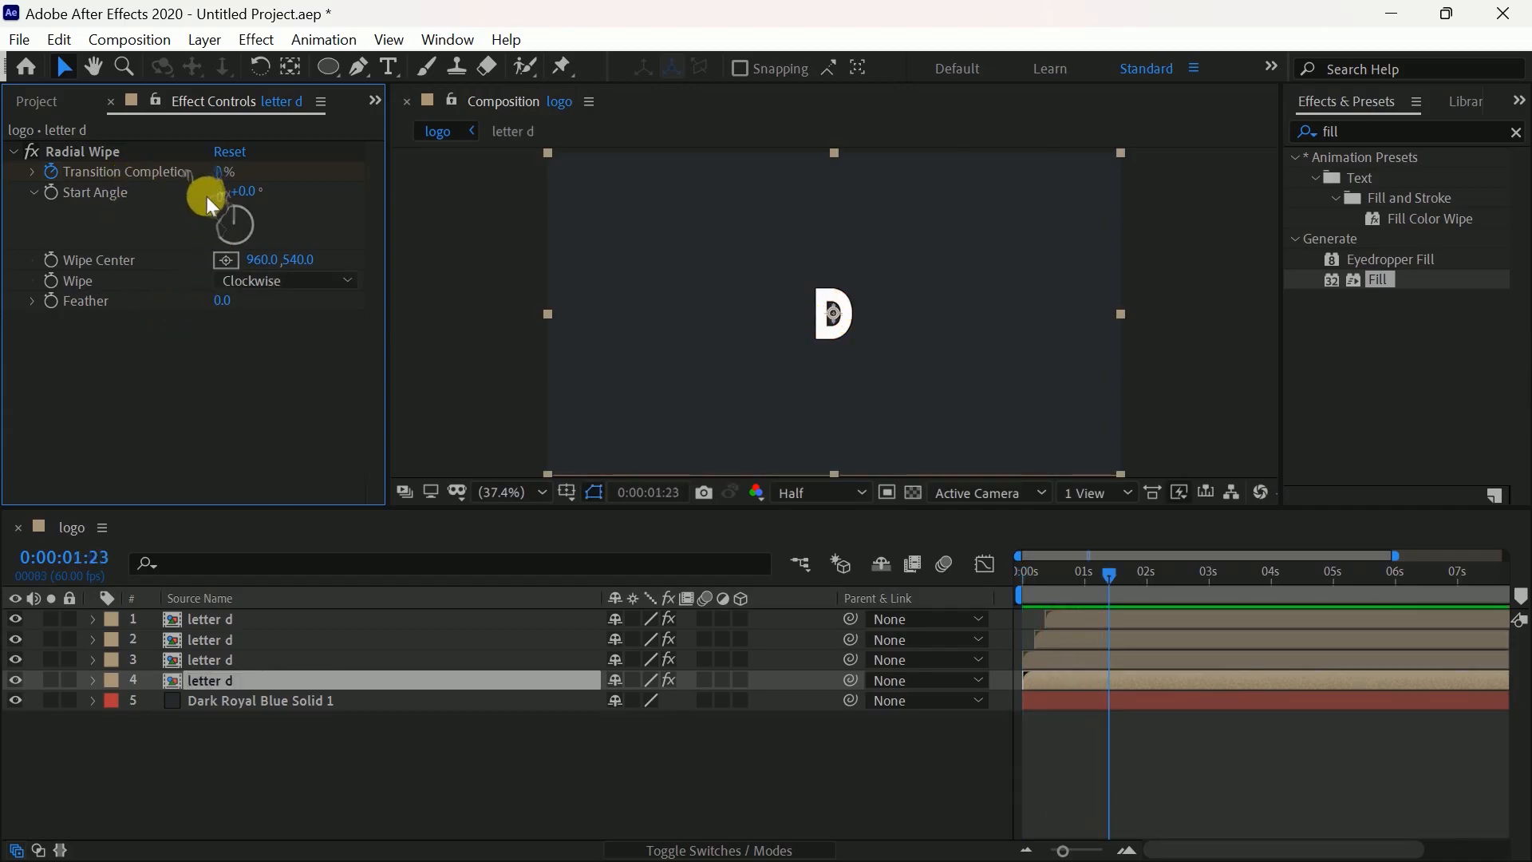
left_click(121, 151)
key("Delete")
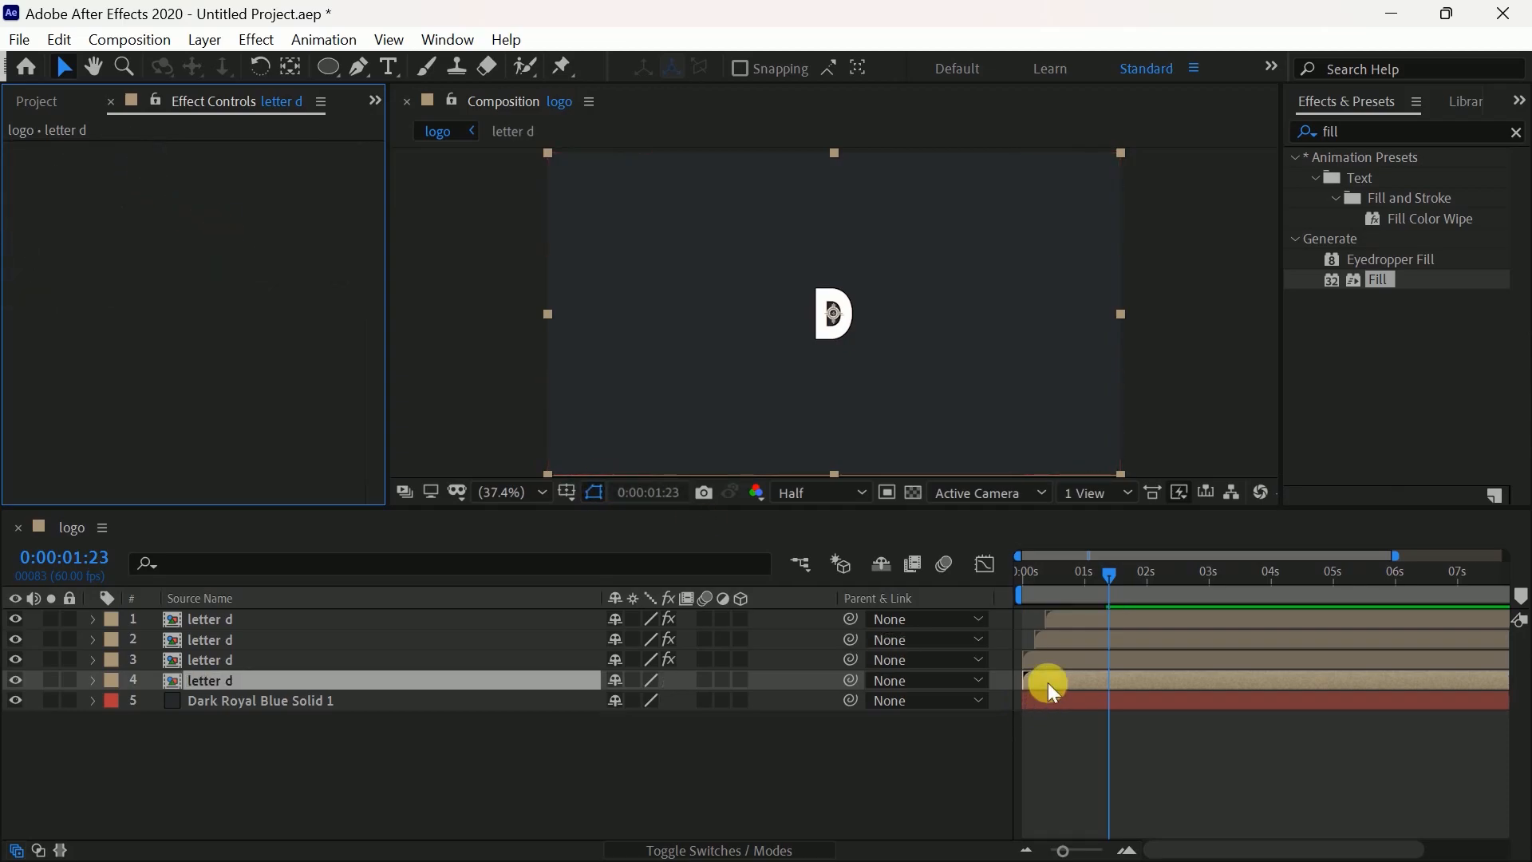
Find the Vegas effect and apply it to the lowest "letter d" layer, just above the solid.
left_click(1388, 140)
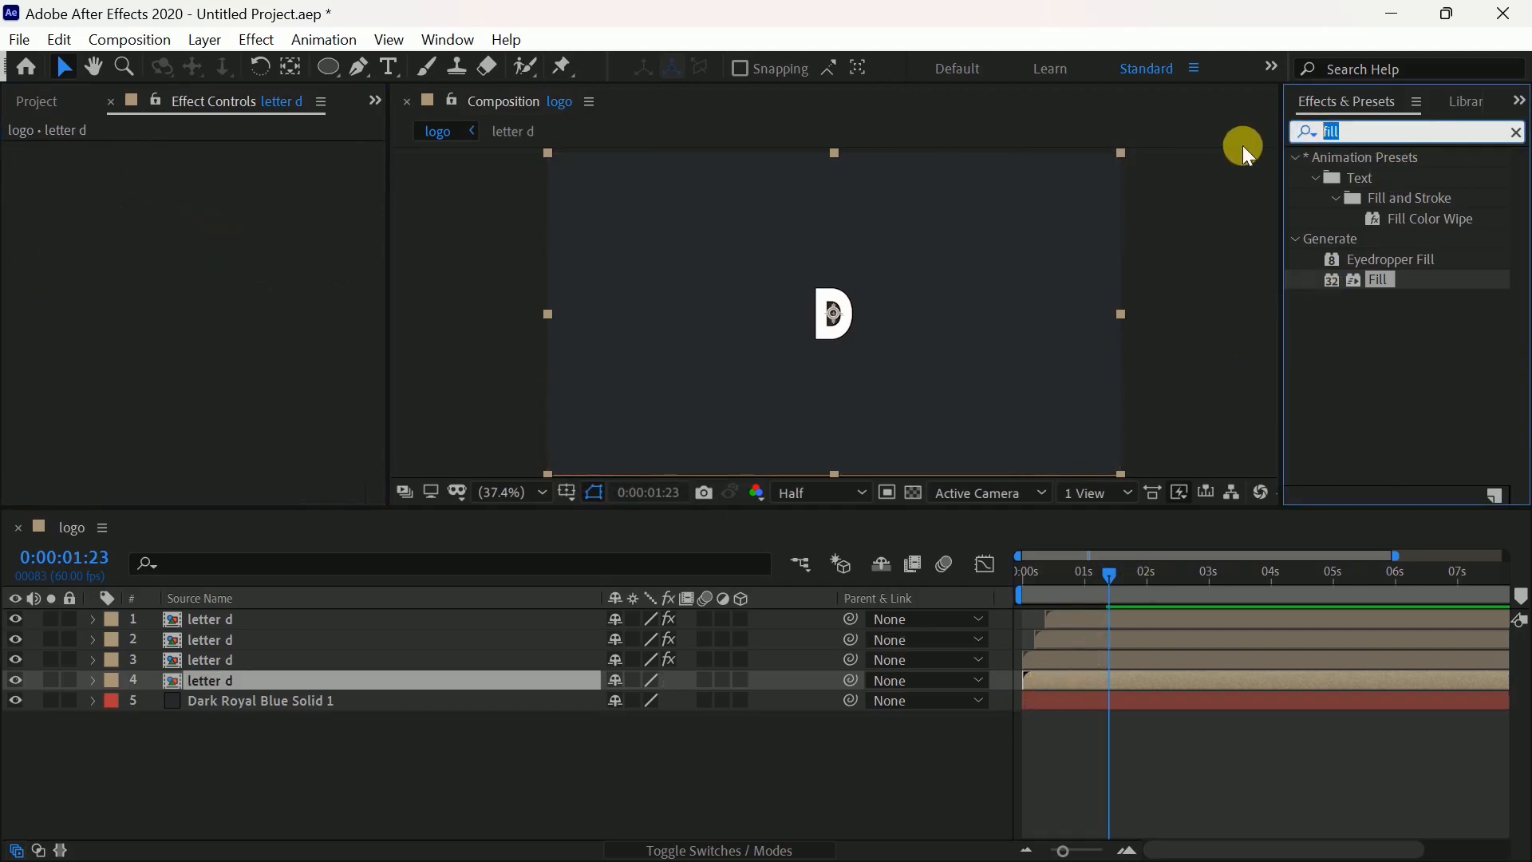
type("vegas")
left_click_drag(1366, 178, 344, 675)
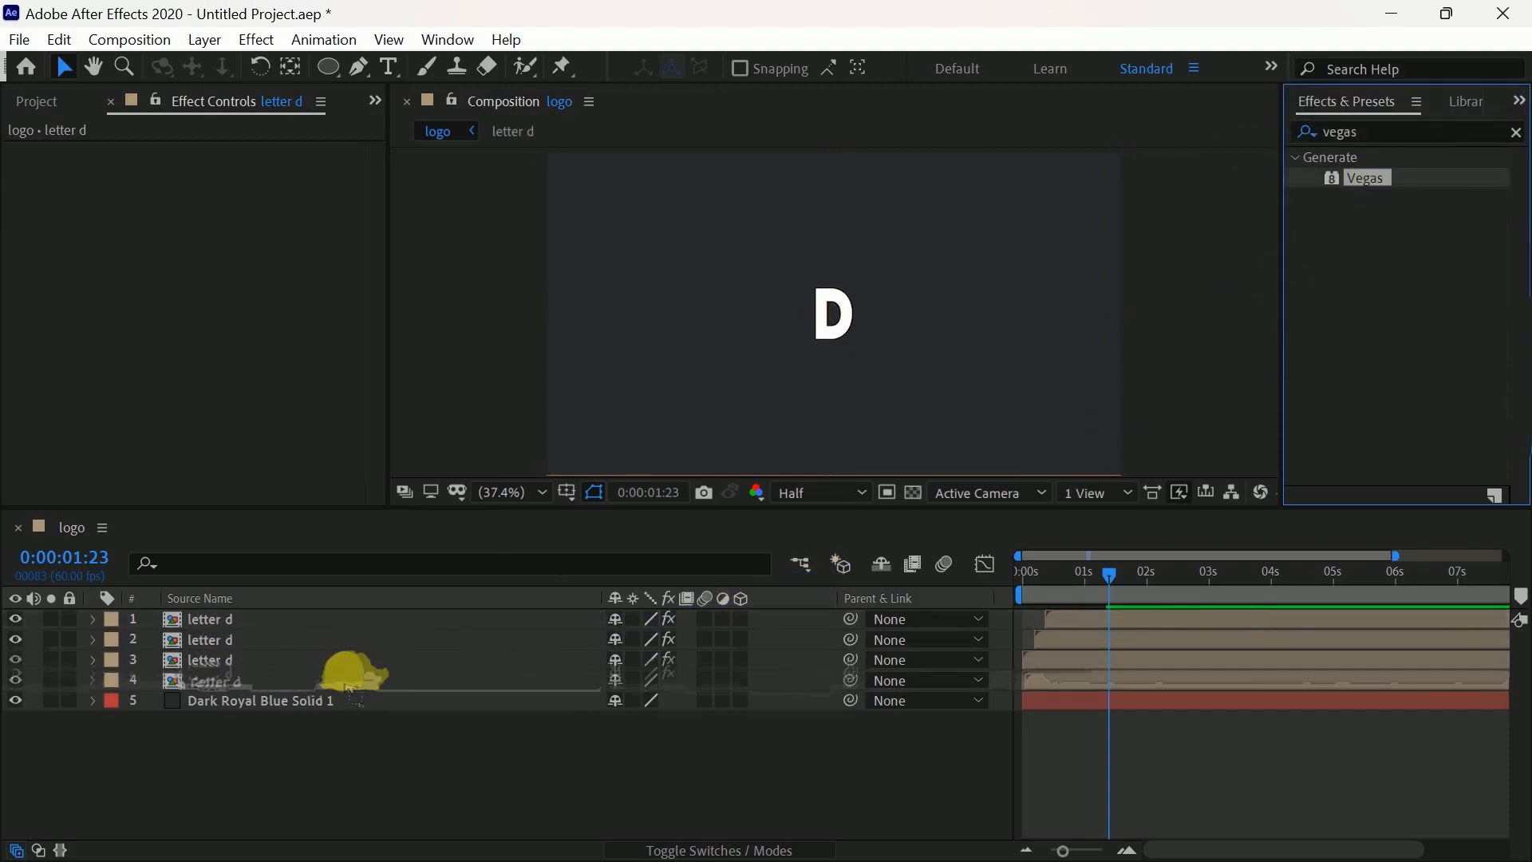
Set the Vegas effect's Segments to 1 and its Blend Mode to Transparent.
scroll(200, 256, "down", 2)
left_click(222, 210)
type("1")
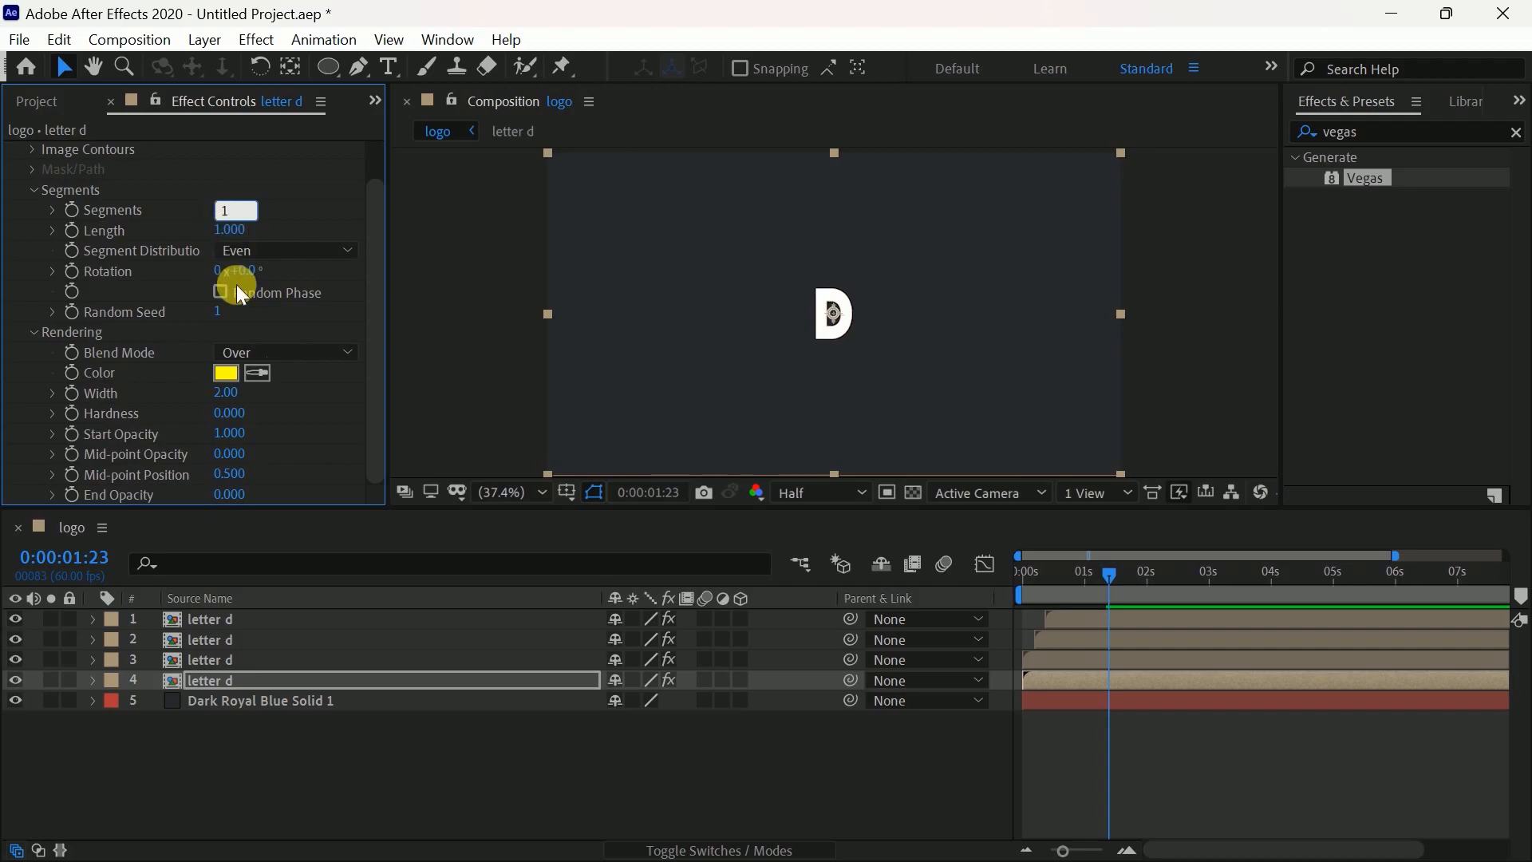
left_click(281, 352)
left_click(296, 377)
Return the playhead to the start and shift the pink "letter d" layer slightly later in time.
left_click(1111, 573)
left_click_drag(1106, 579, 1005, 576)
left_click(1058, 654)
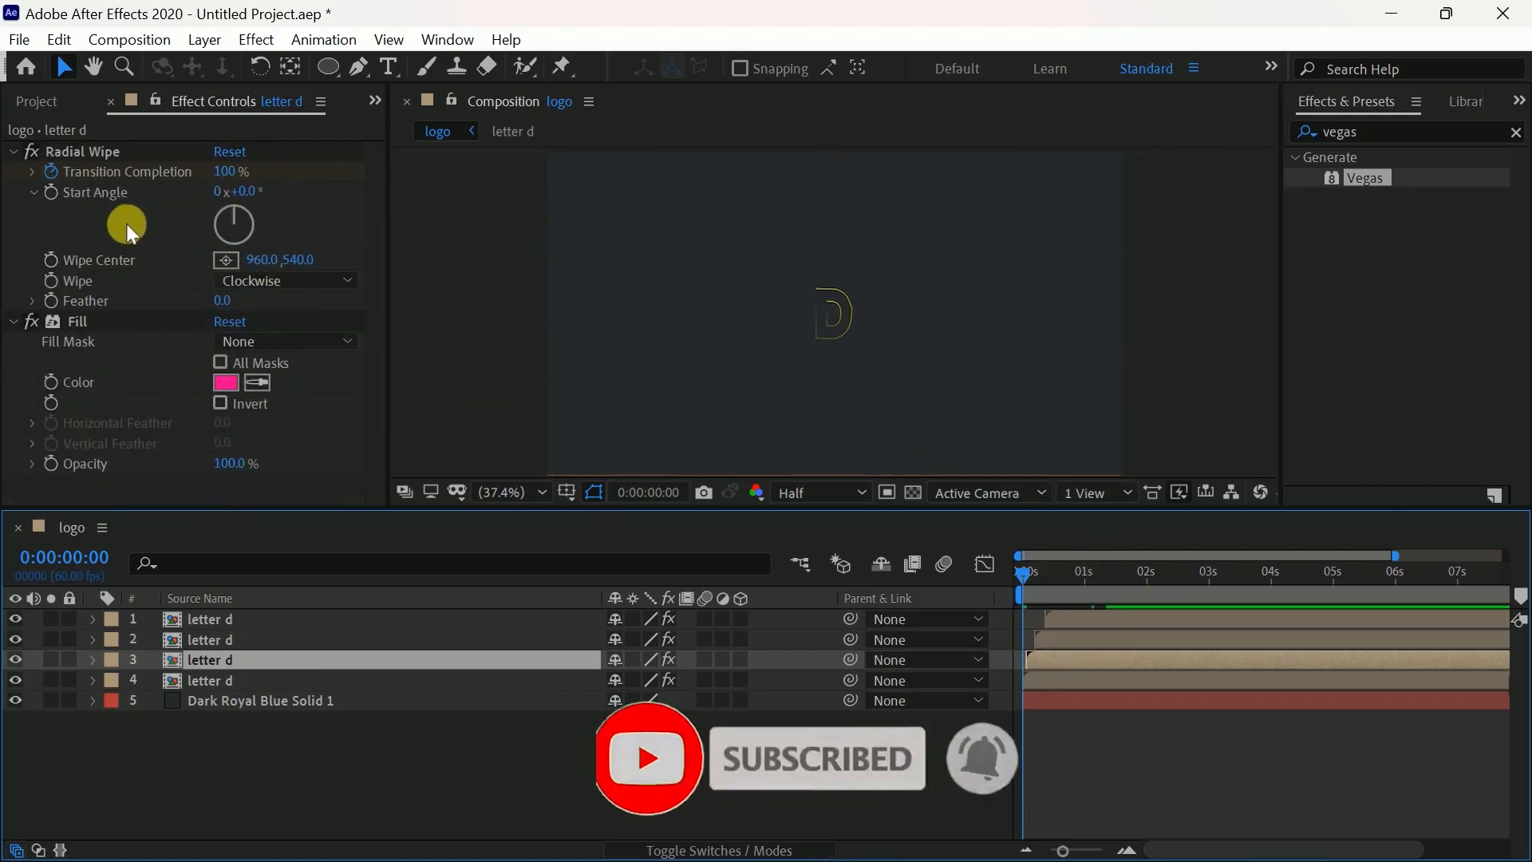
On the lowest "letter d" layer's Vegas effect, set Hardness to 0.5, enable Random Phase and set Random Seed to 4.
left_click(271, 680)
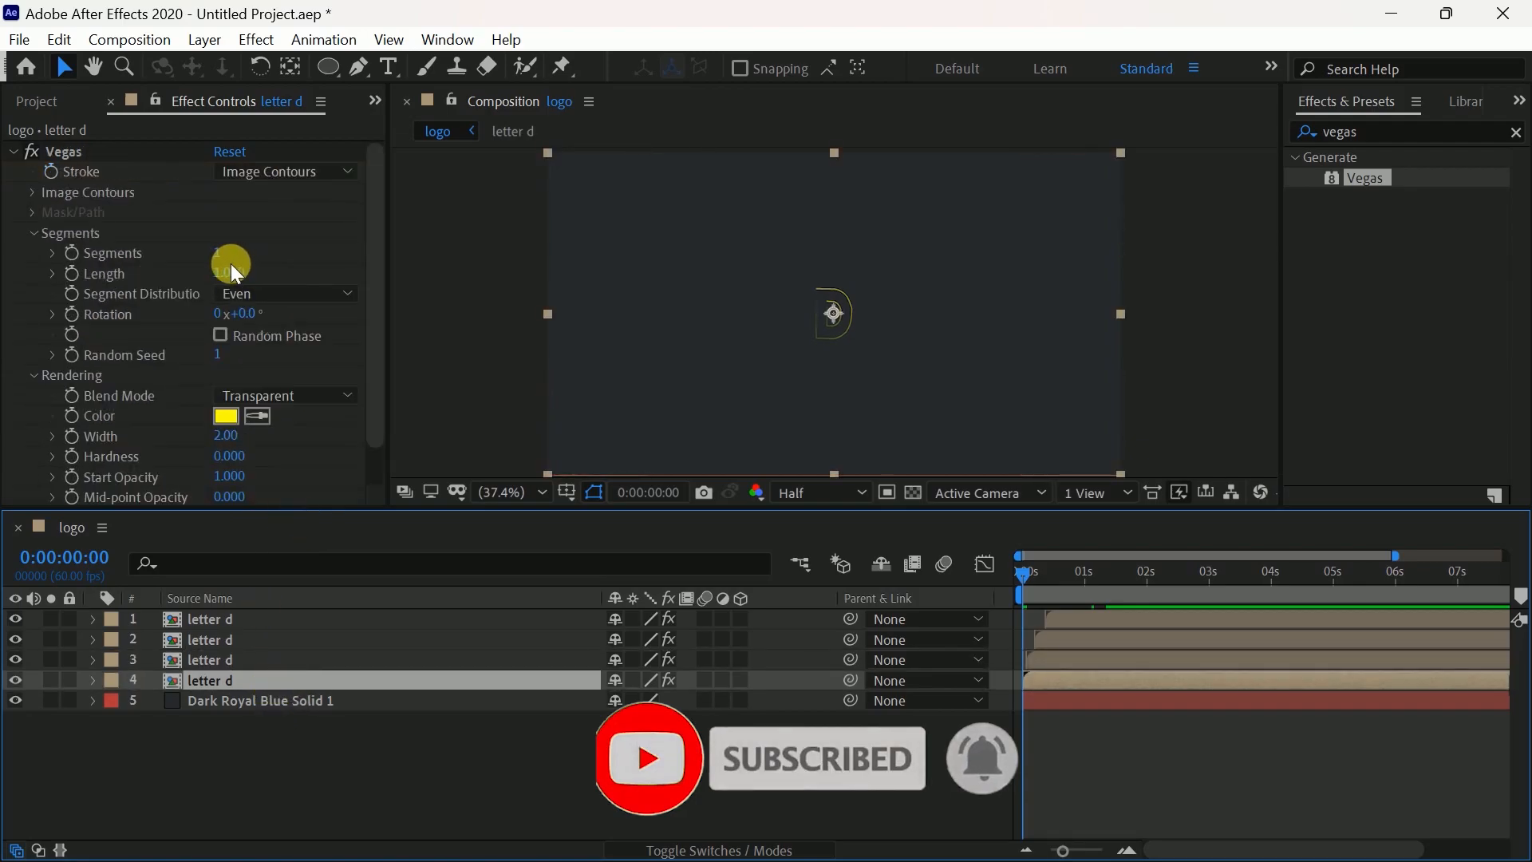
scroll(277, 370, "down", 1)
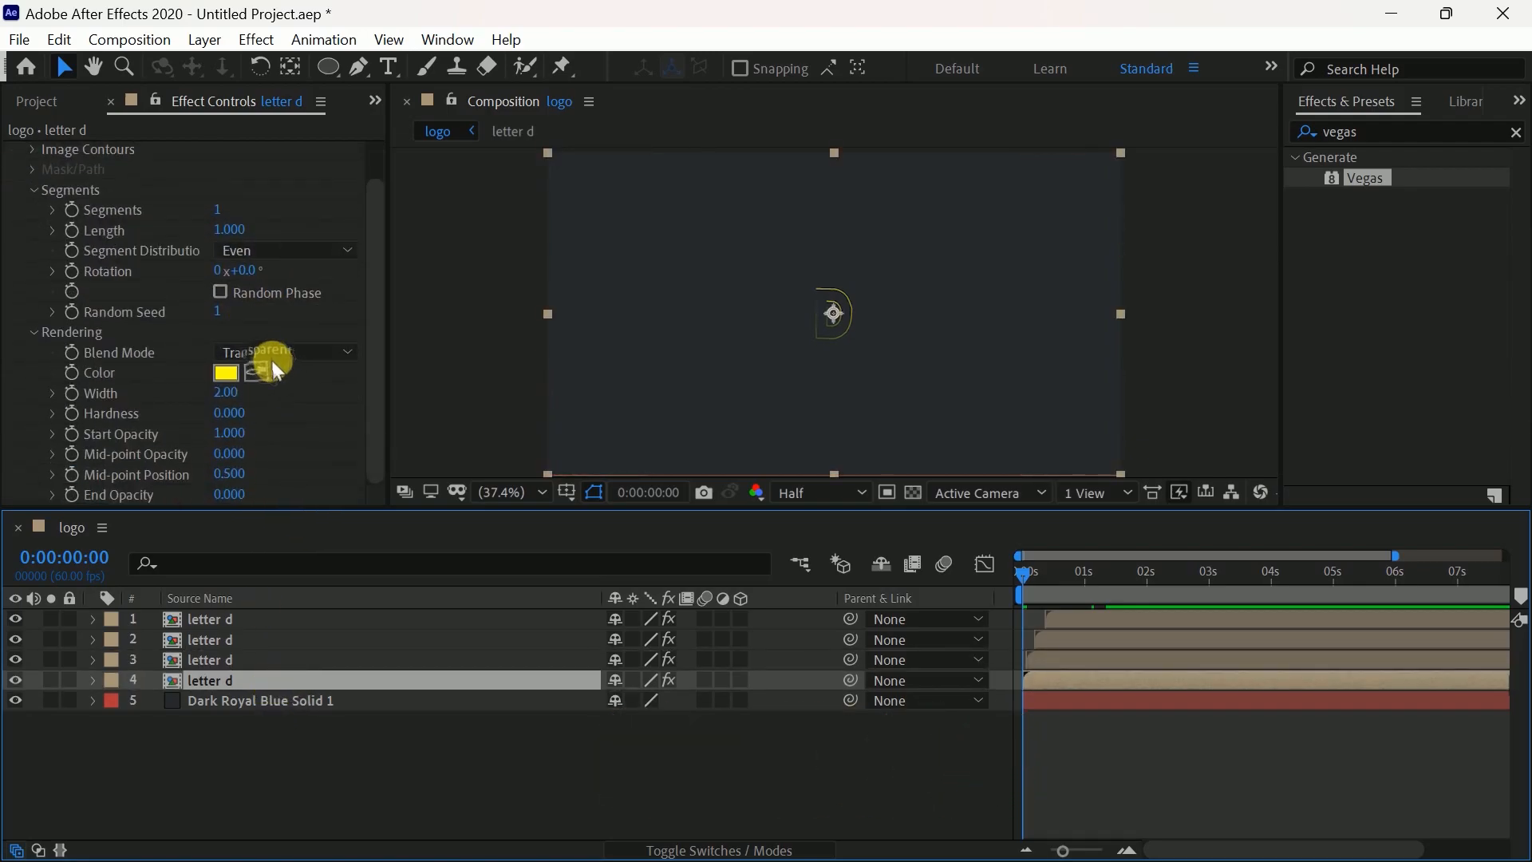
left_click(224, 414)
type(".5")
left_click(289, 405)
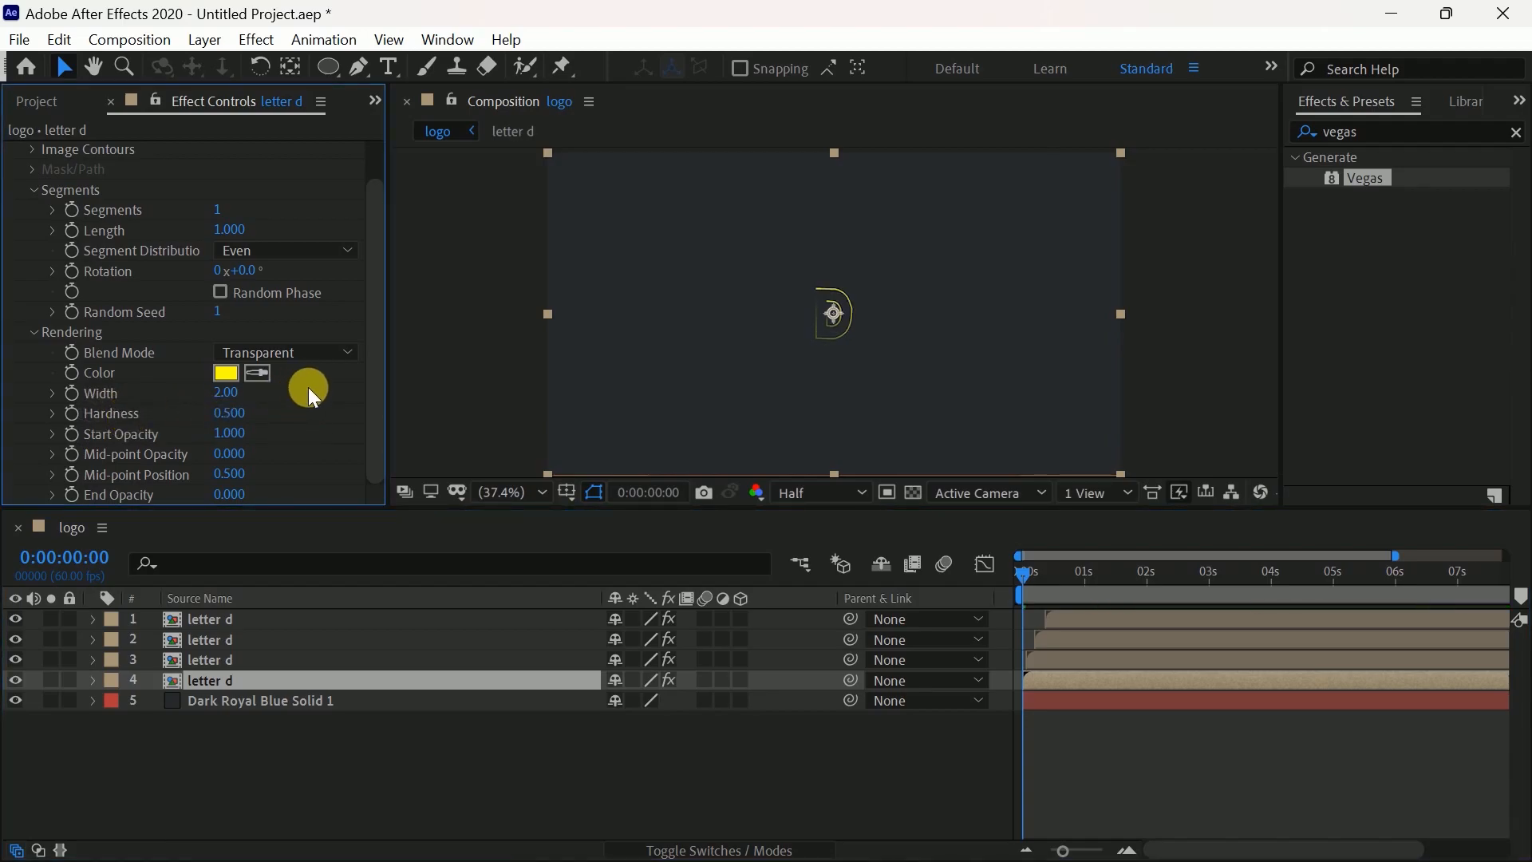
left_click(220, 292)
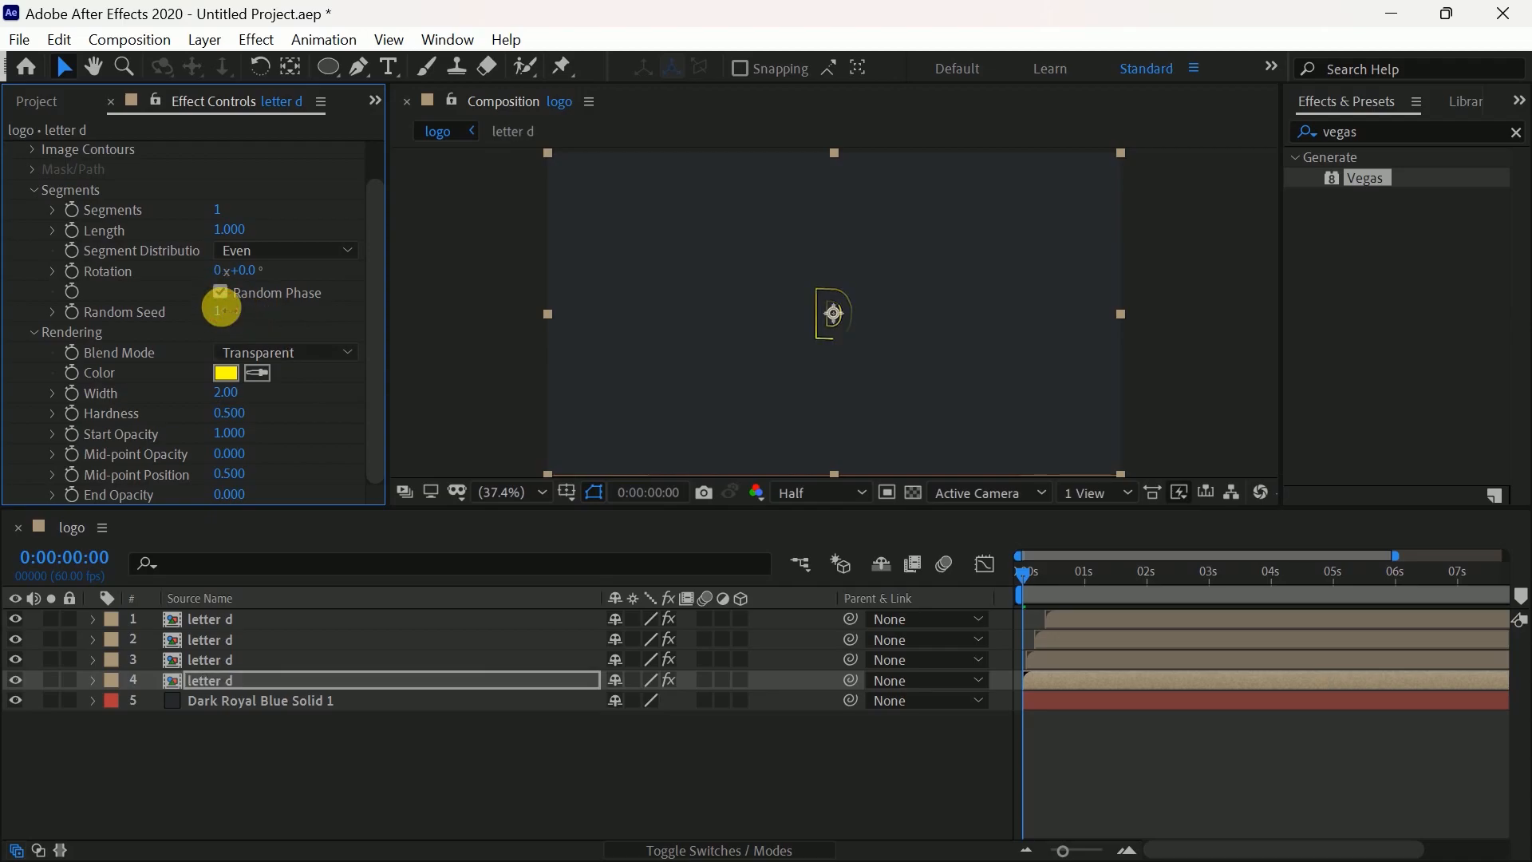
left_click(300, 404)
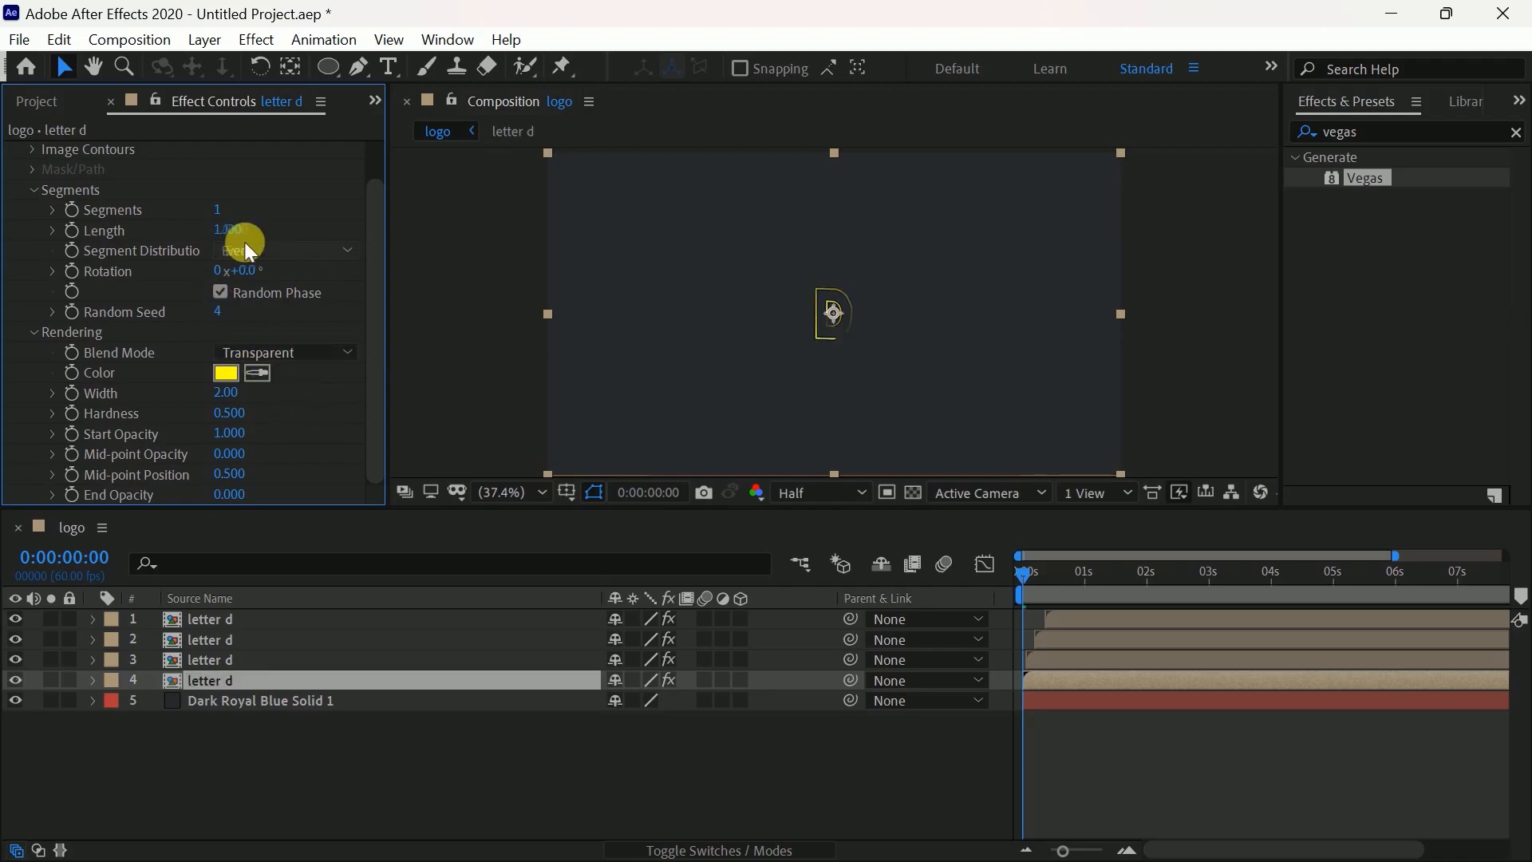
At the start of the timeline, enable keyframing for the Vegas effect's Length and Rotation on the lowest "letter d" layer.
left_click(1007, 576)
left_click(196, 331)
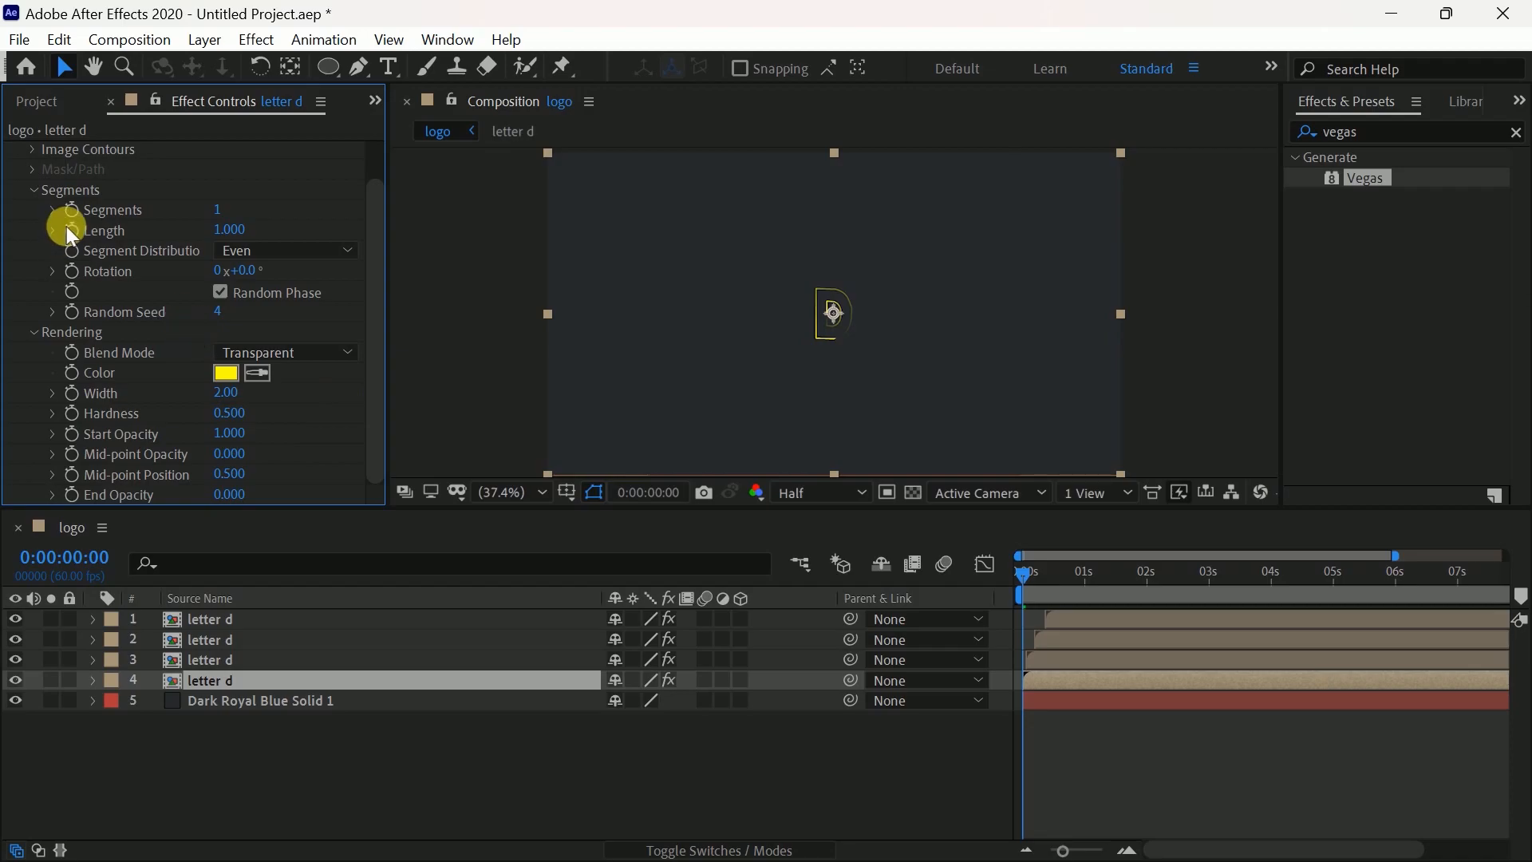
left_click(74, 267)
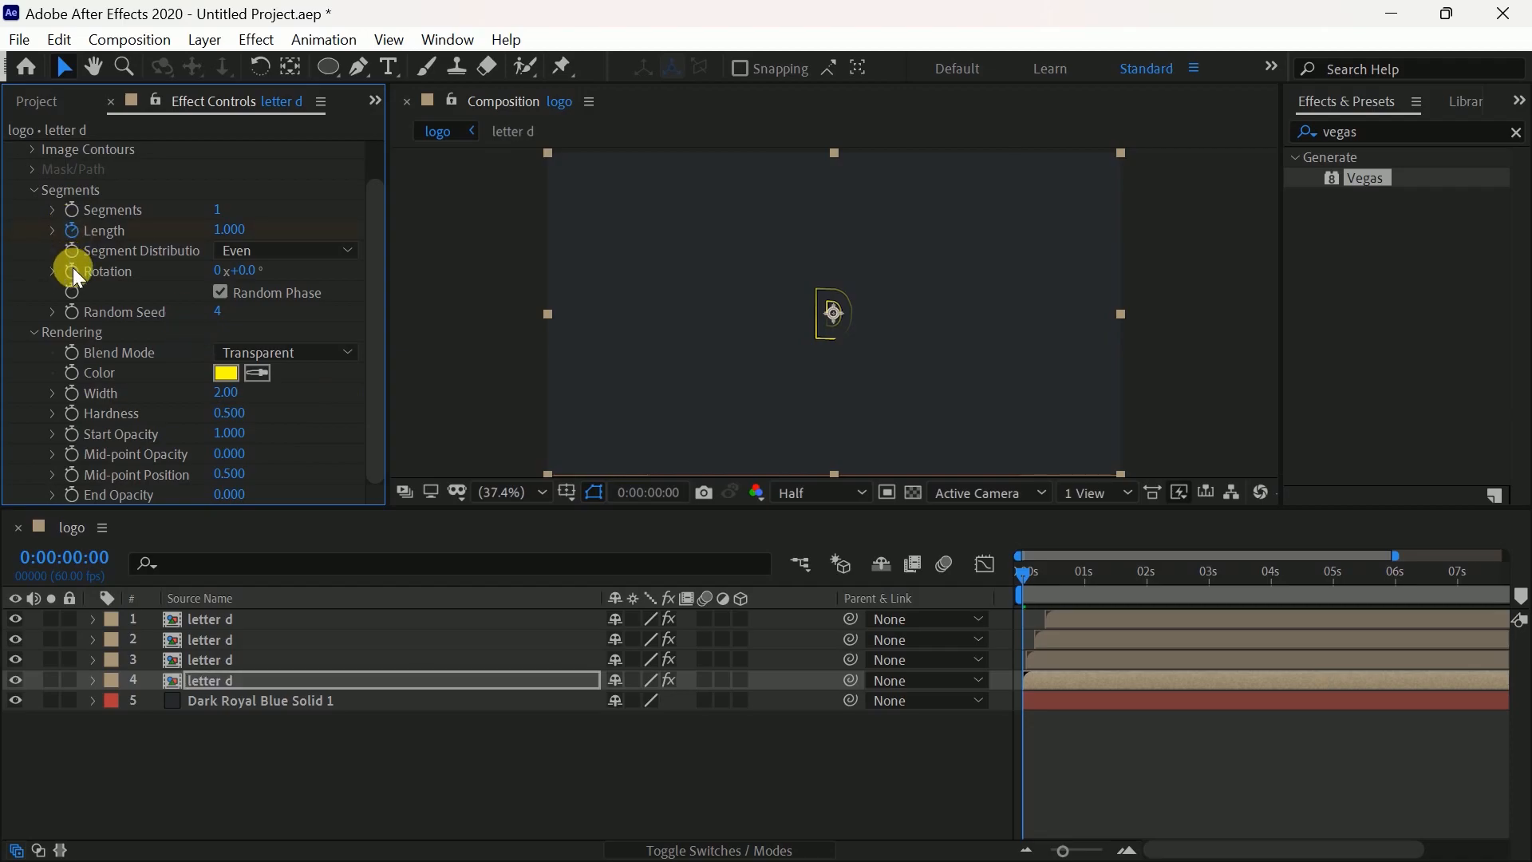
left_click(1082, 576)
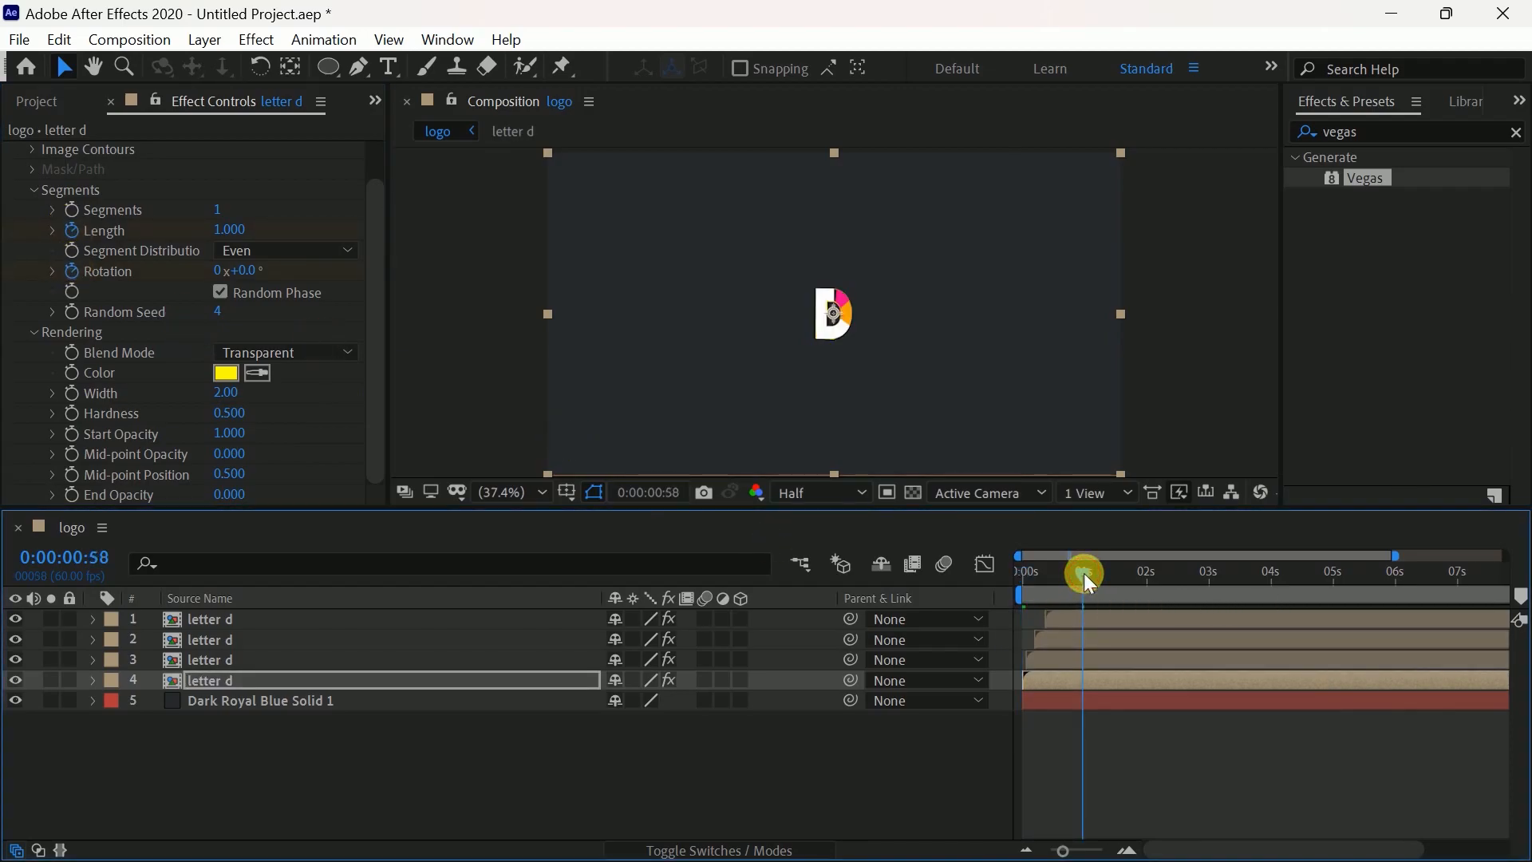
left_click(1086, 577)
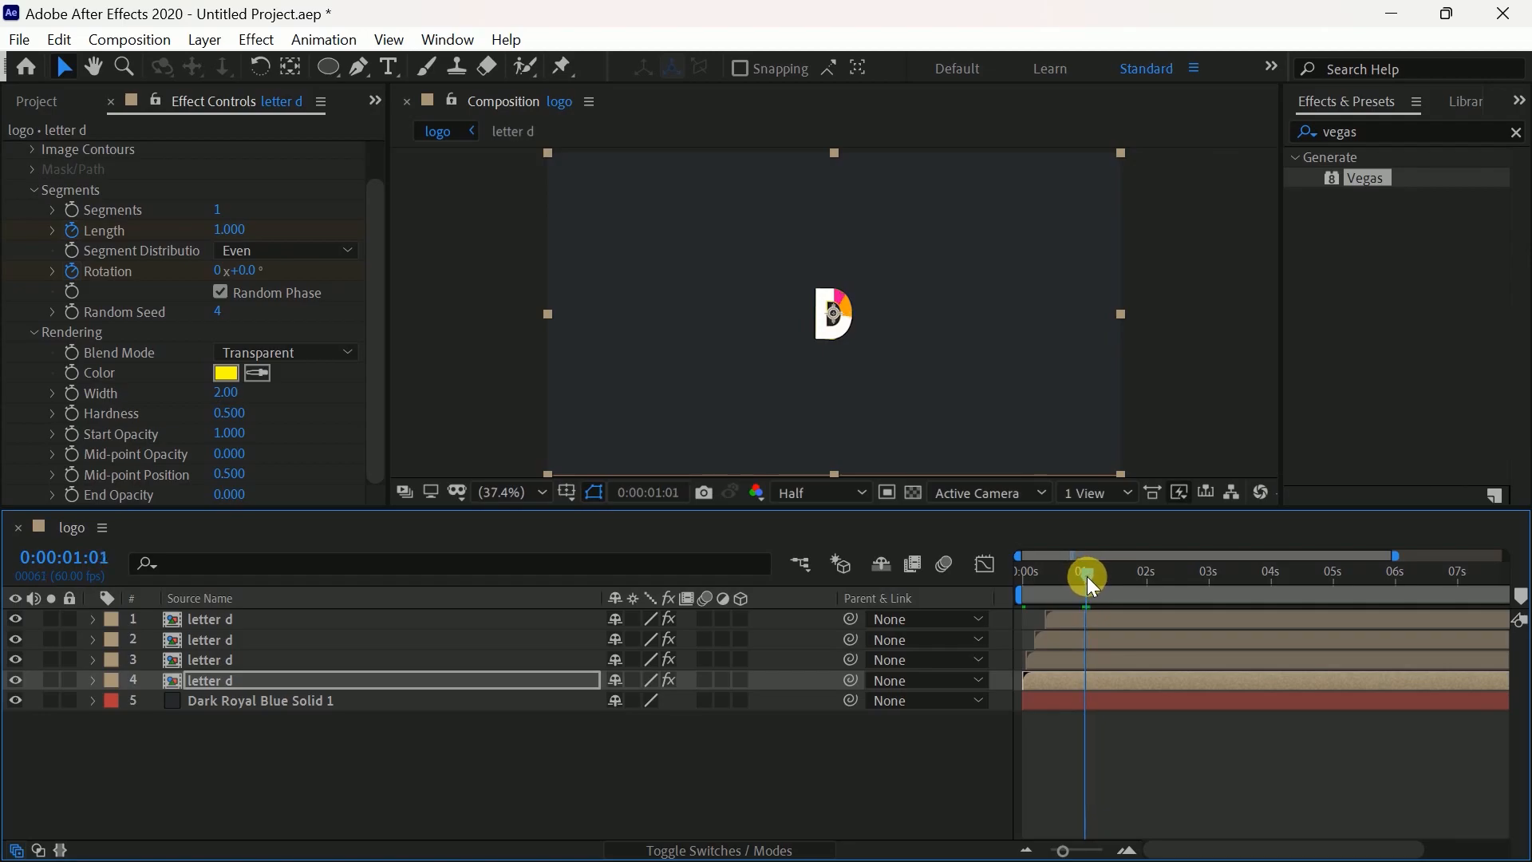
left_click(165, 334)
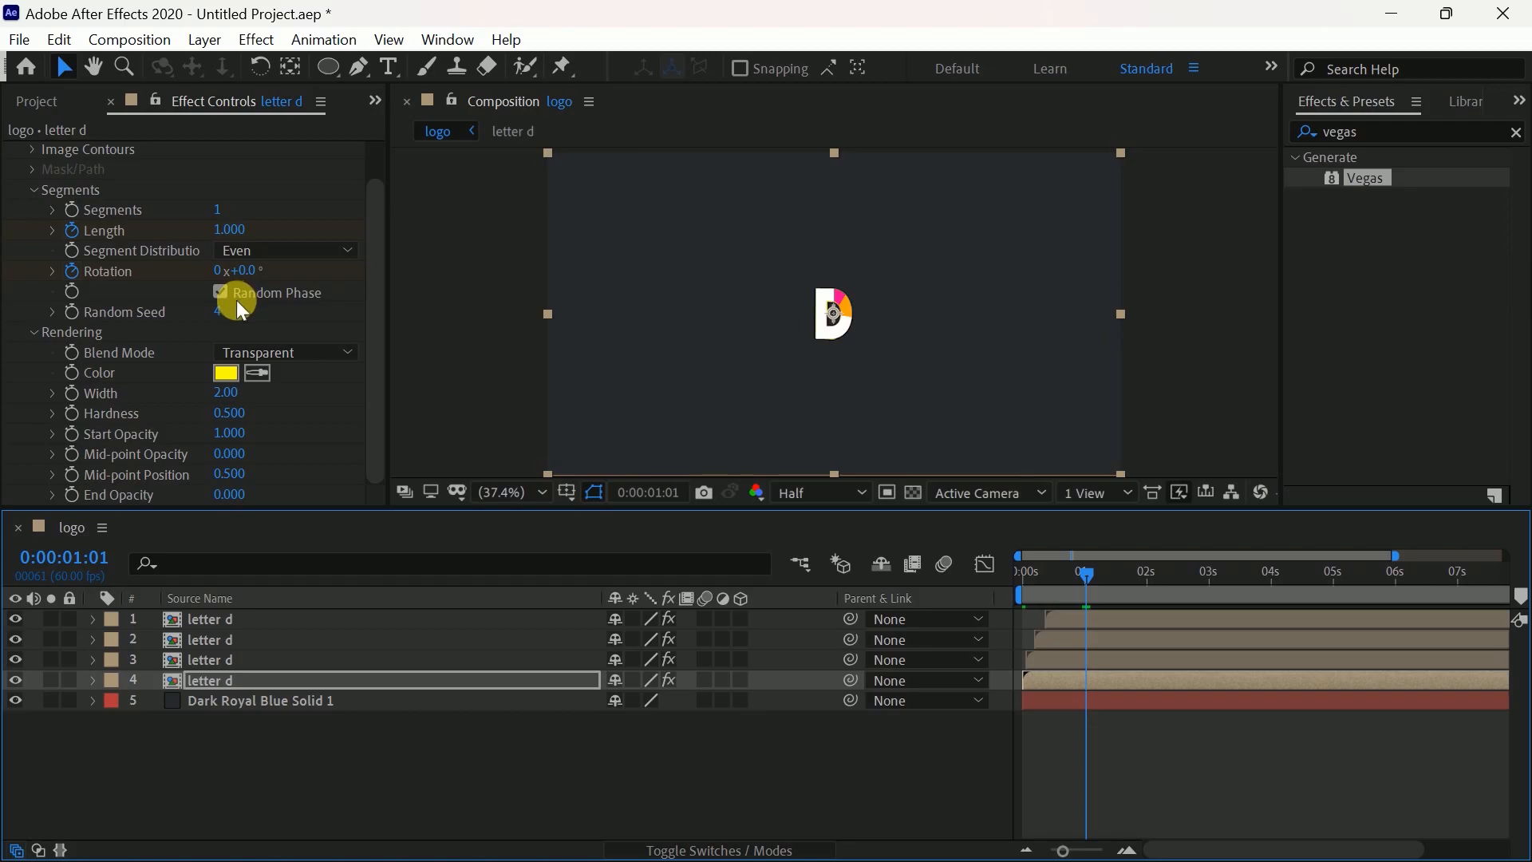
left_click(229, 233)
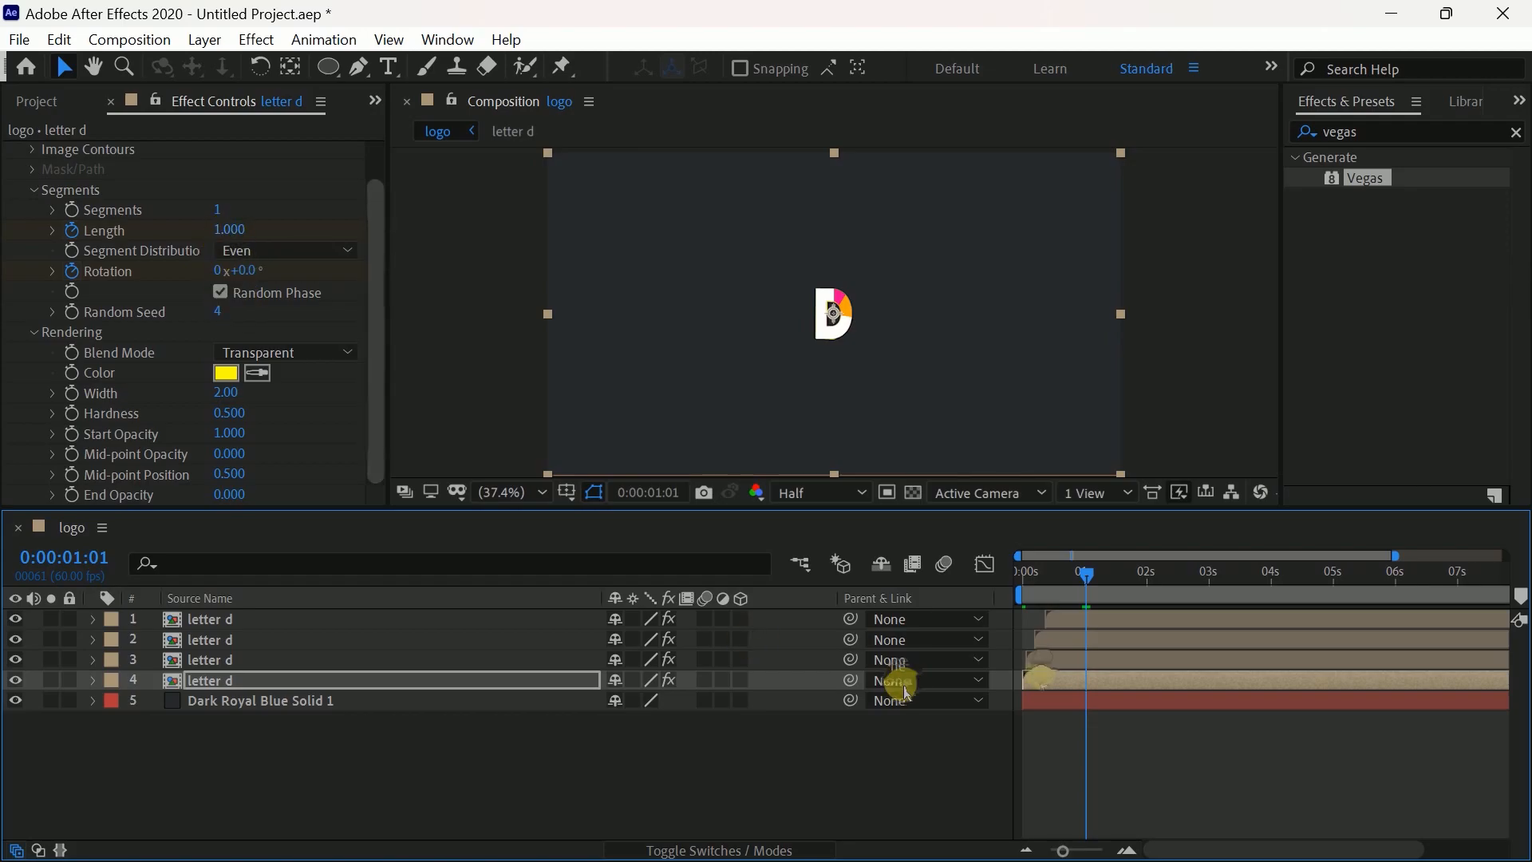
left_click_drag(1079, 573, 965, 587)
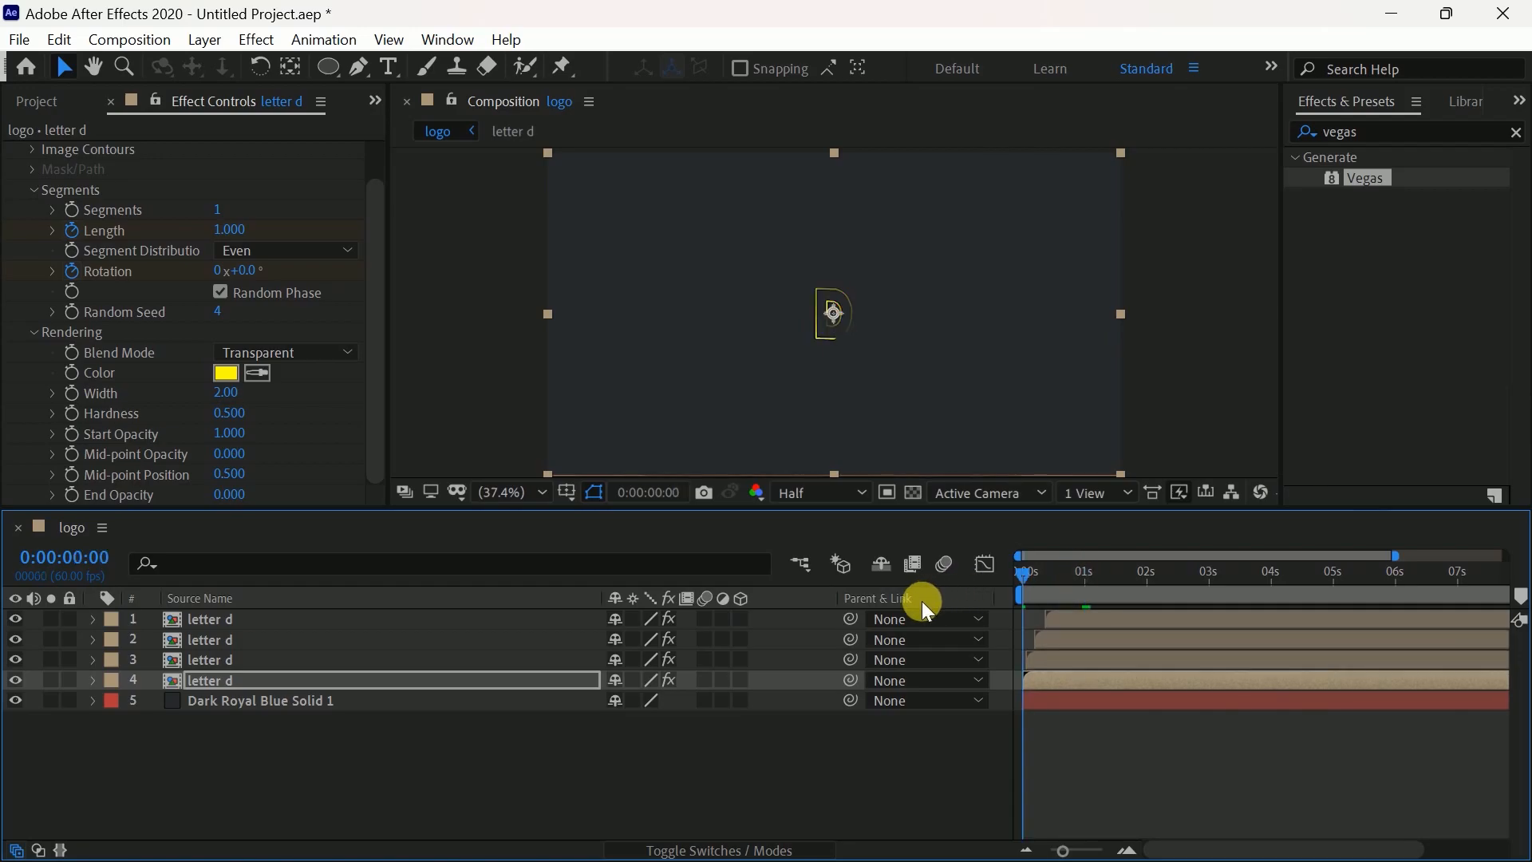
Reveal the layer's Vegas keyframes and set Length to 0 at 0:00:00:00.
key("u")
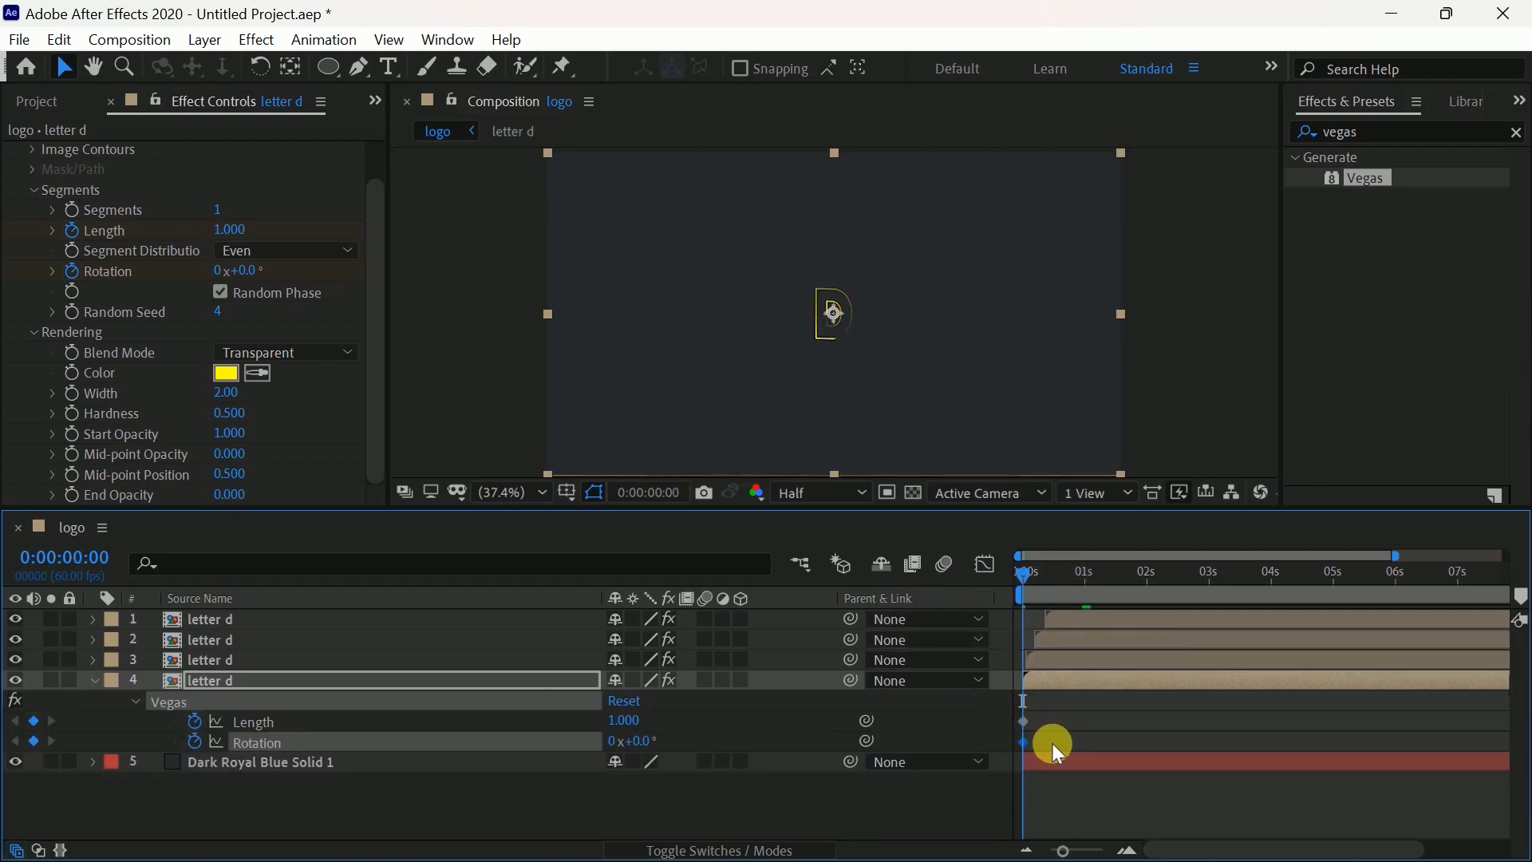
left_click(1023, 720)
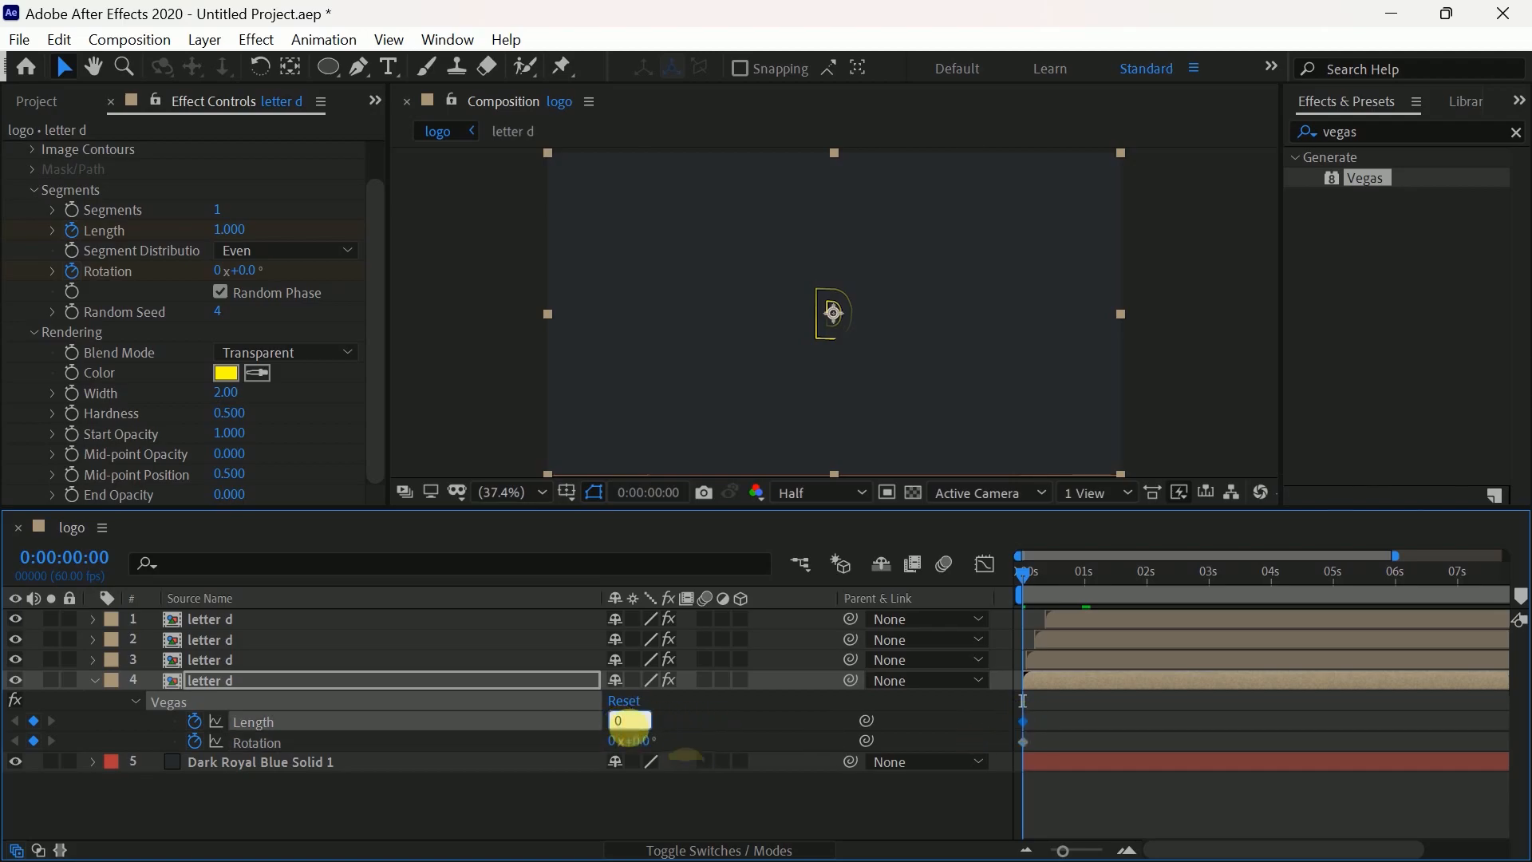
type("0")
left_click(716, 793)
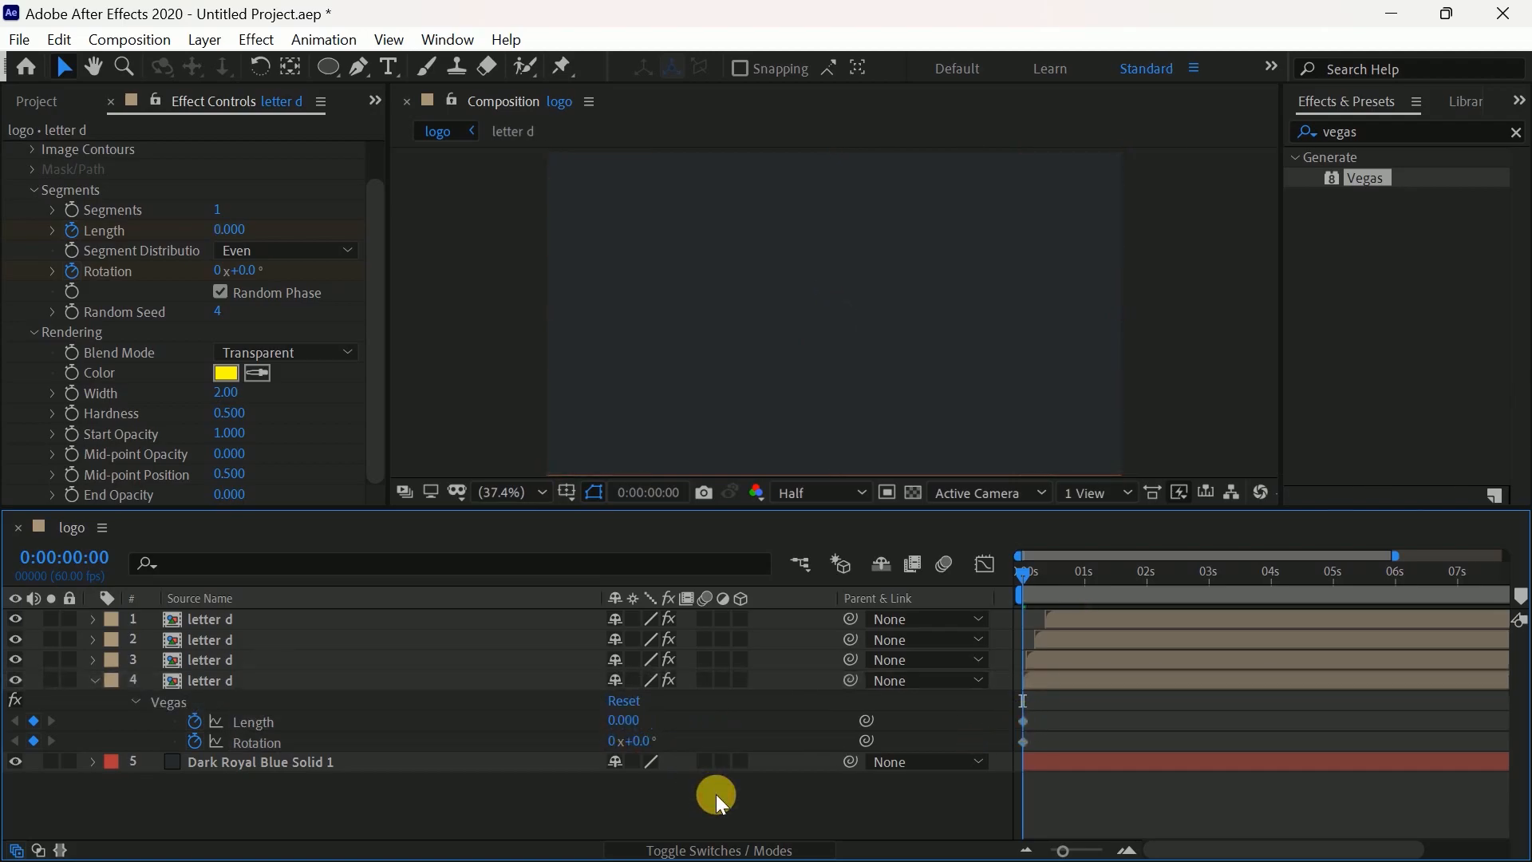
At 0:00:01:00, set the Vegas Length to 0.7 and Rotation to 1 full revolution.
left_click(1084, 576)
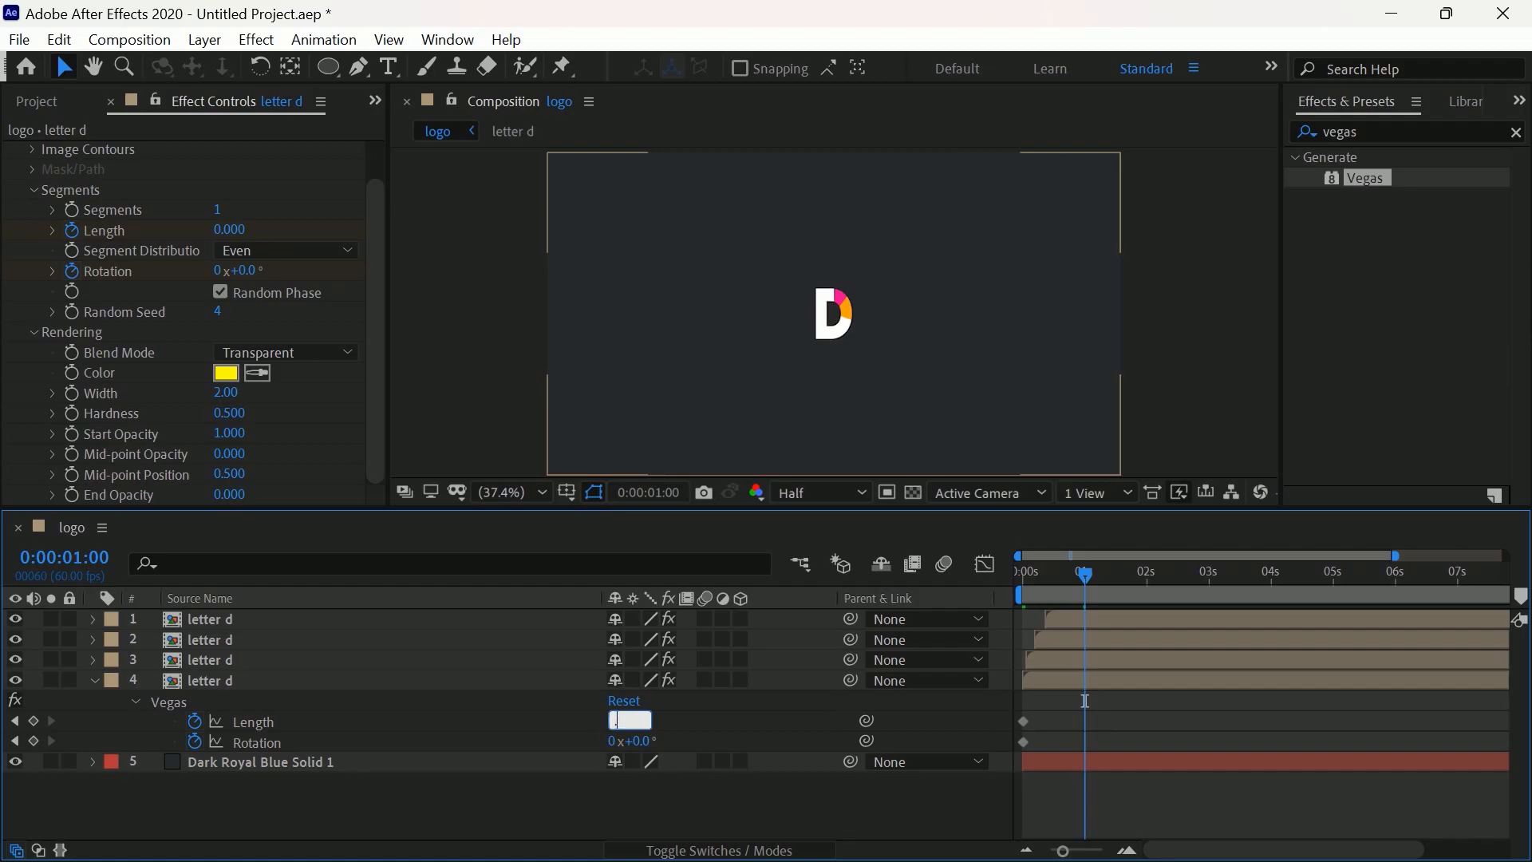
type("0.7")
key("Return")
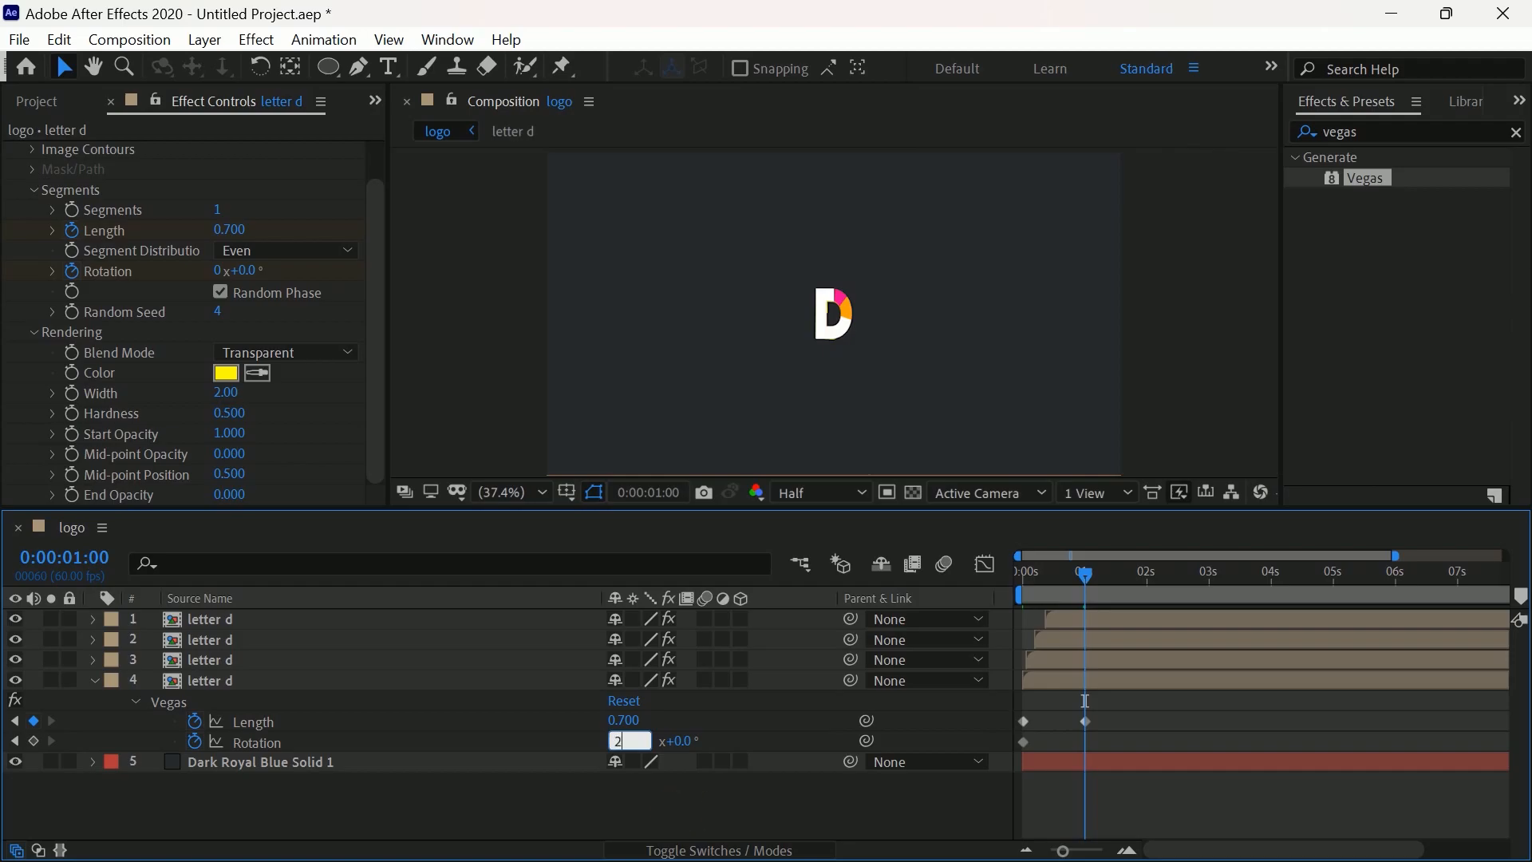
left_click(759, 798)
At 0:00:01:46, set the Vegas Length to 0 so the outline ends there.
left_click_drag(1087, 568, 1135, 581)
left_click(1023, 722)
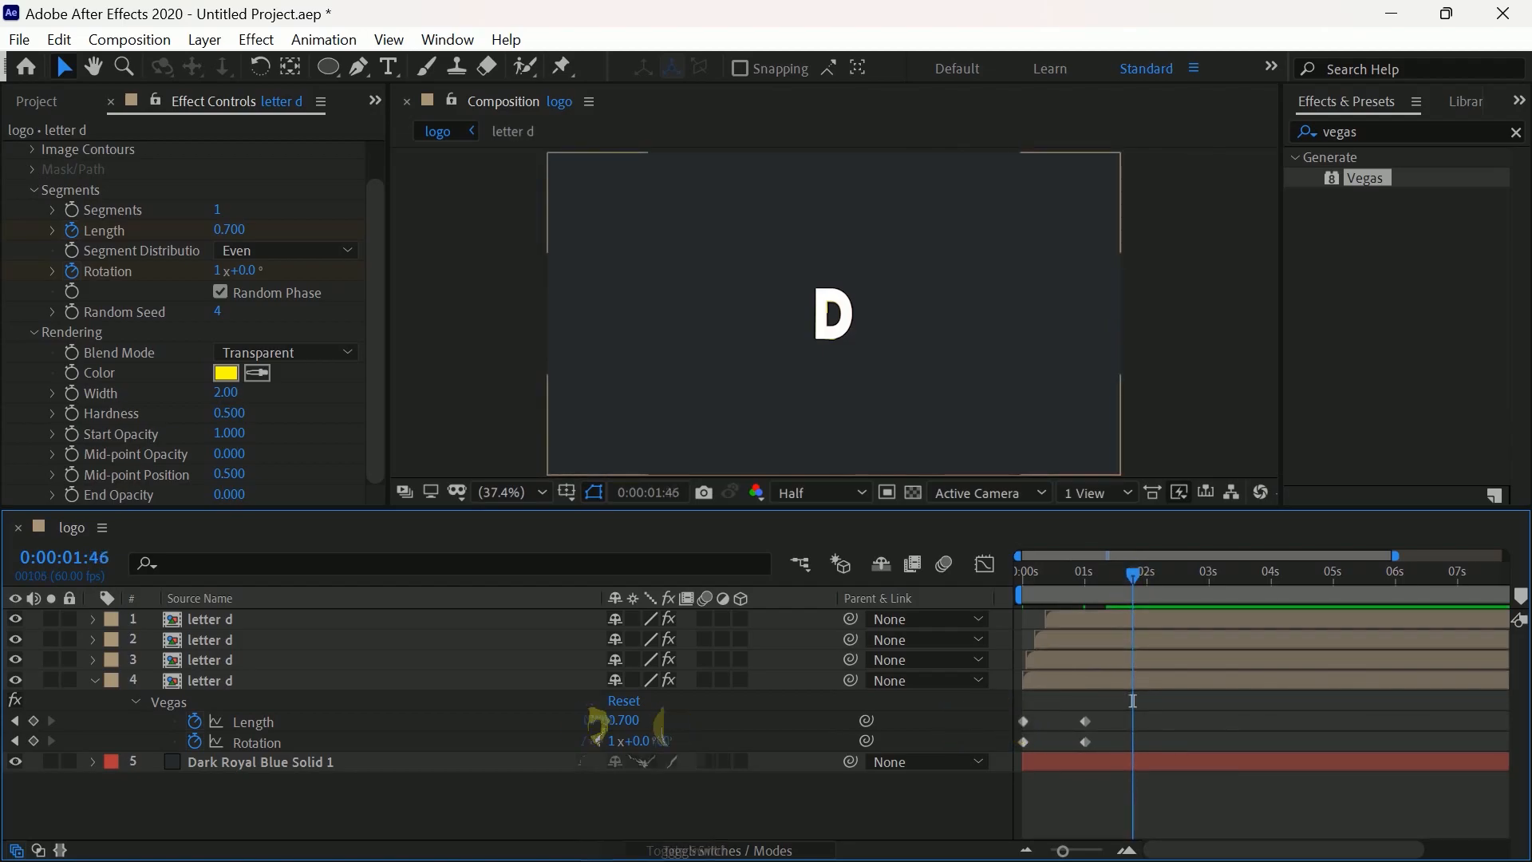
left_click(667, 797)
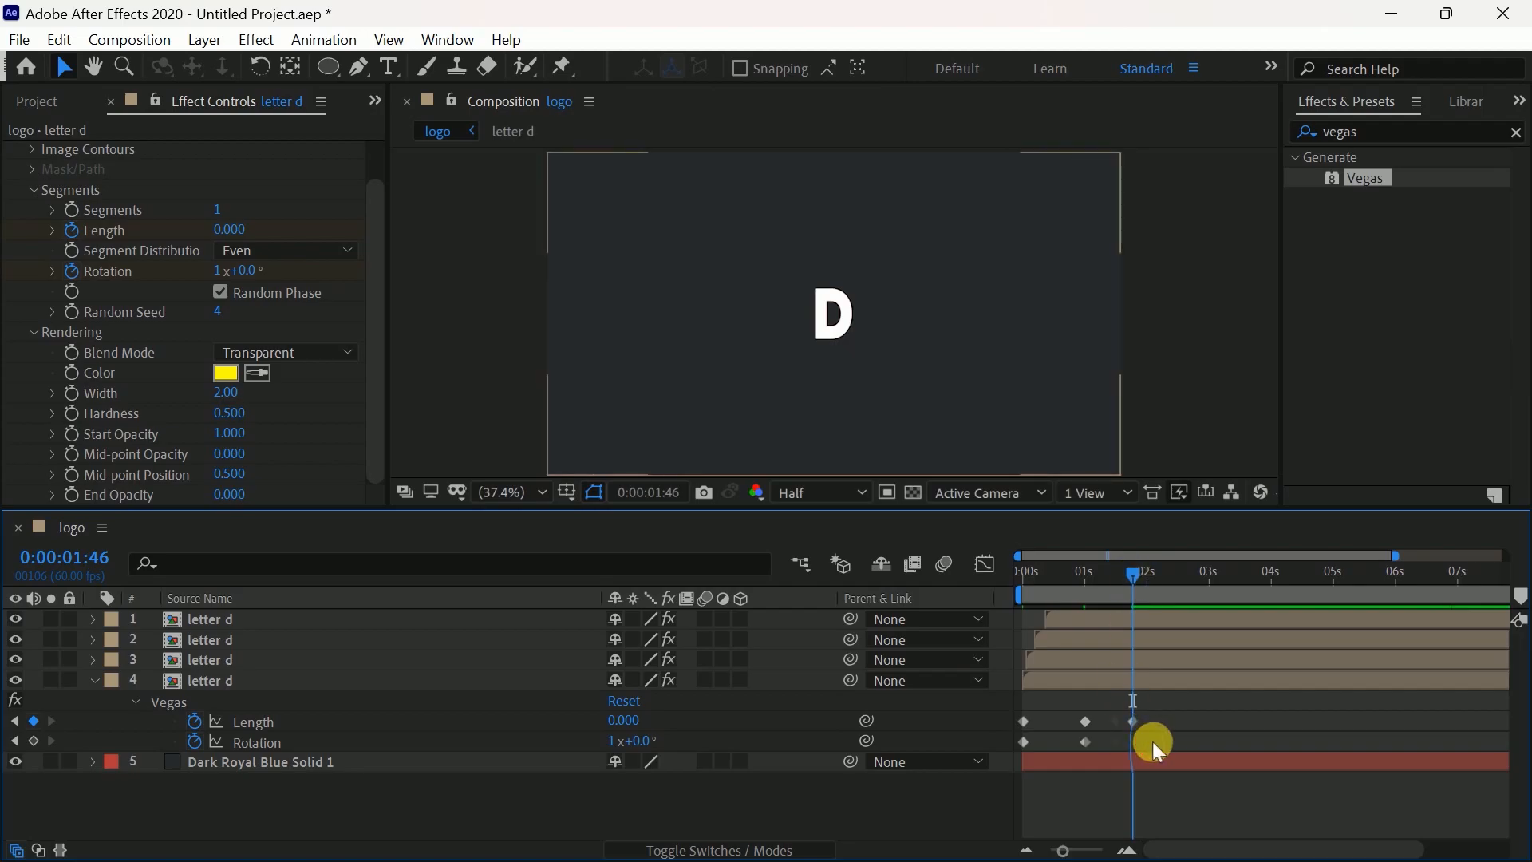
Apply Easy Ease to all Vegas Length and Rotation keyframes and preview the animation from the start.
left_click_drag(1156, 741, 1007, 715)
right_click(1024, 719)
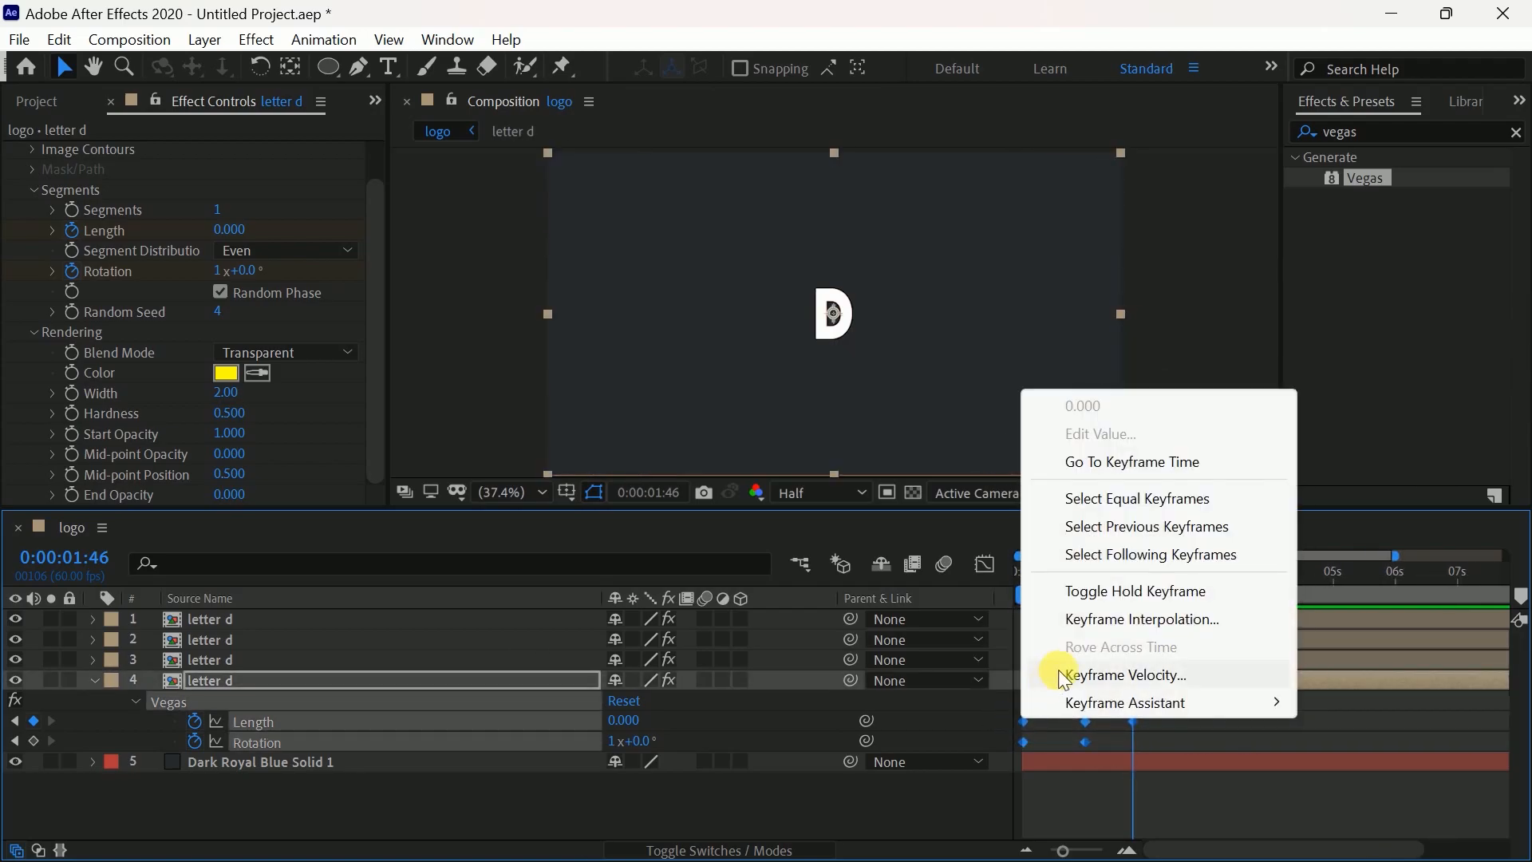
mouse_move(1070, 703)
left_click(714, 545)
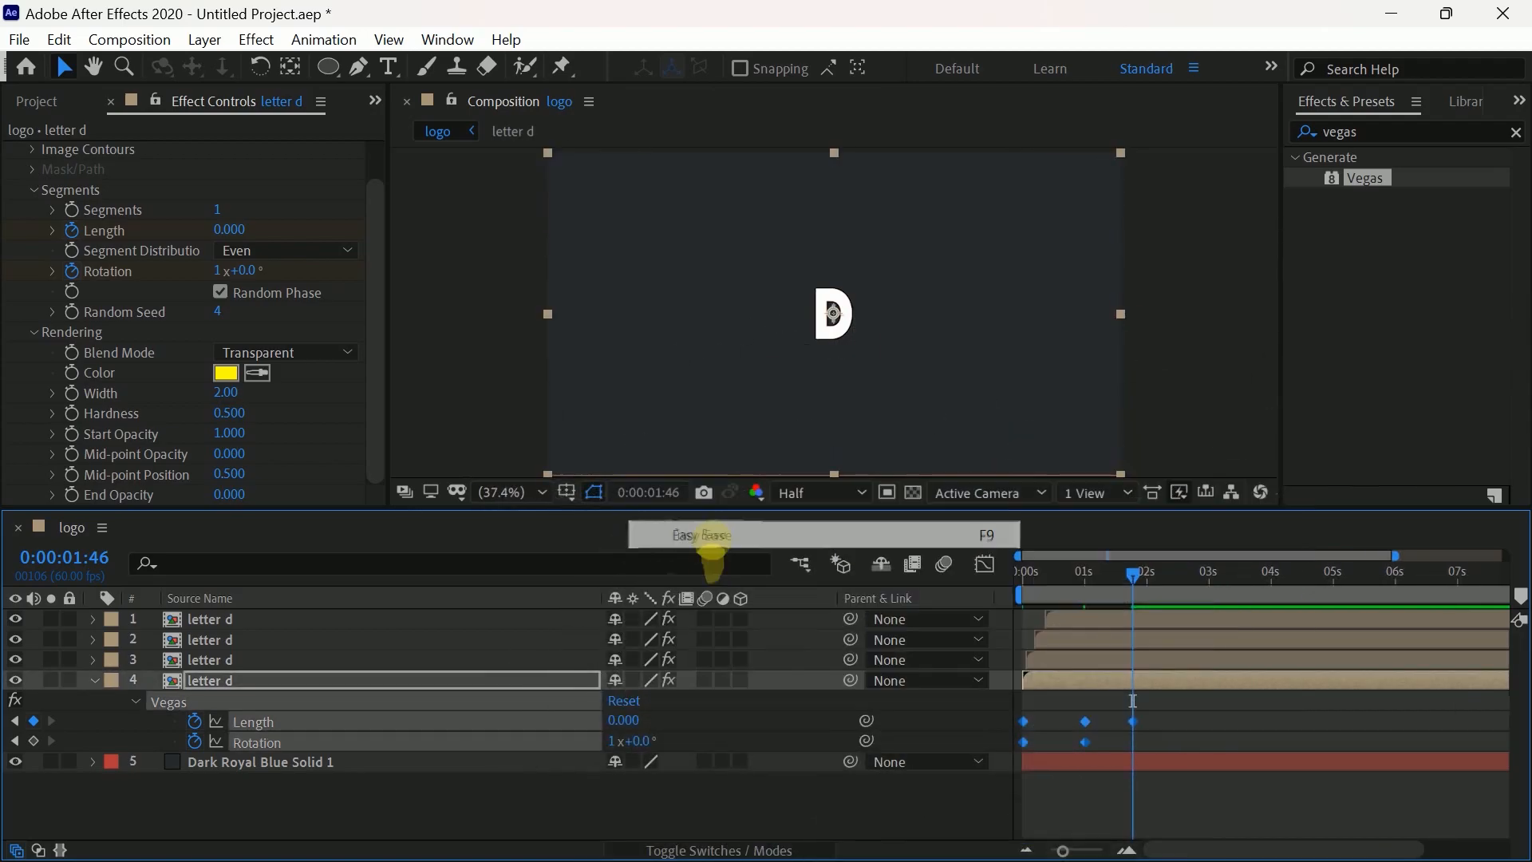
left_click_drag(1115, 584, 835, 633)
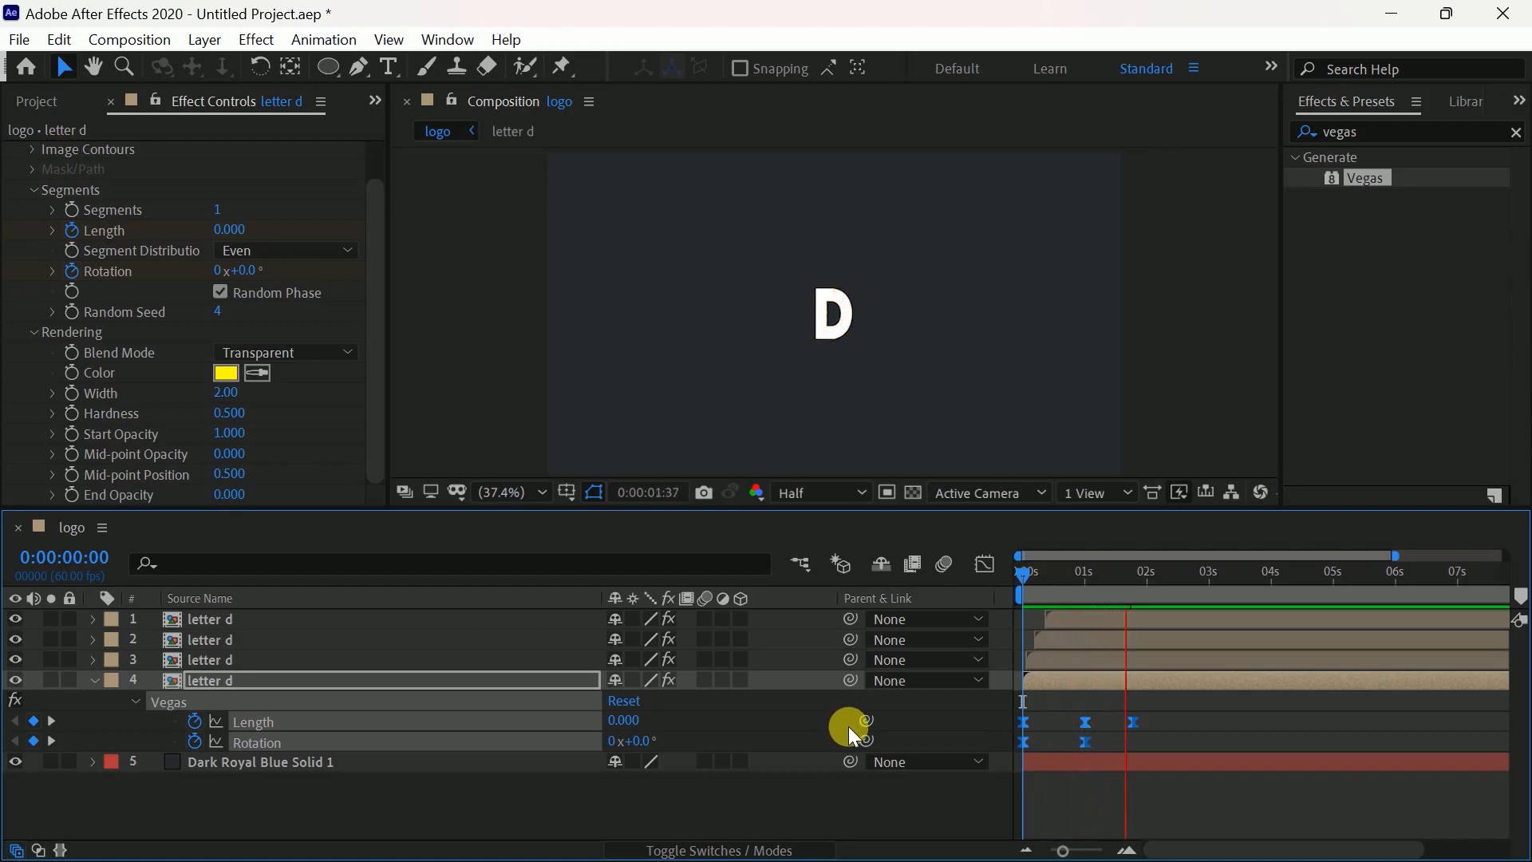
key("space")
key("space")
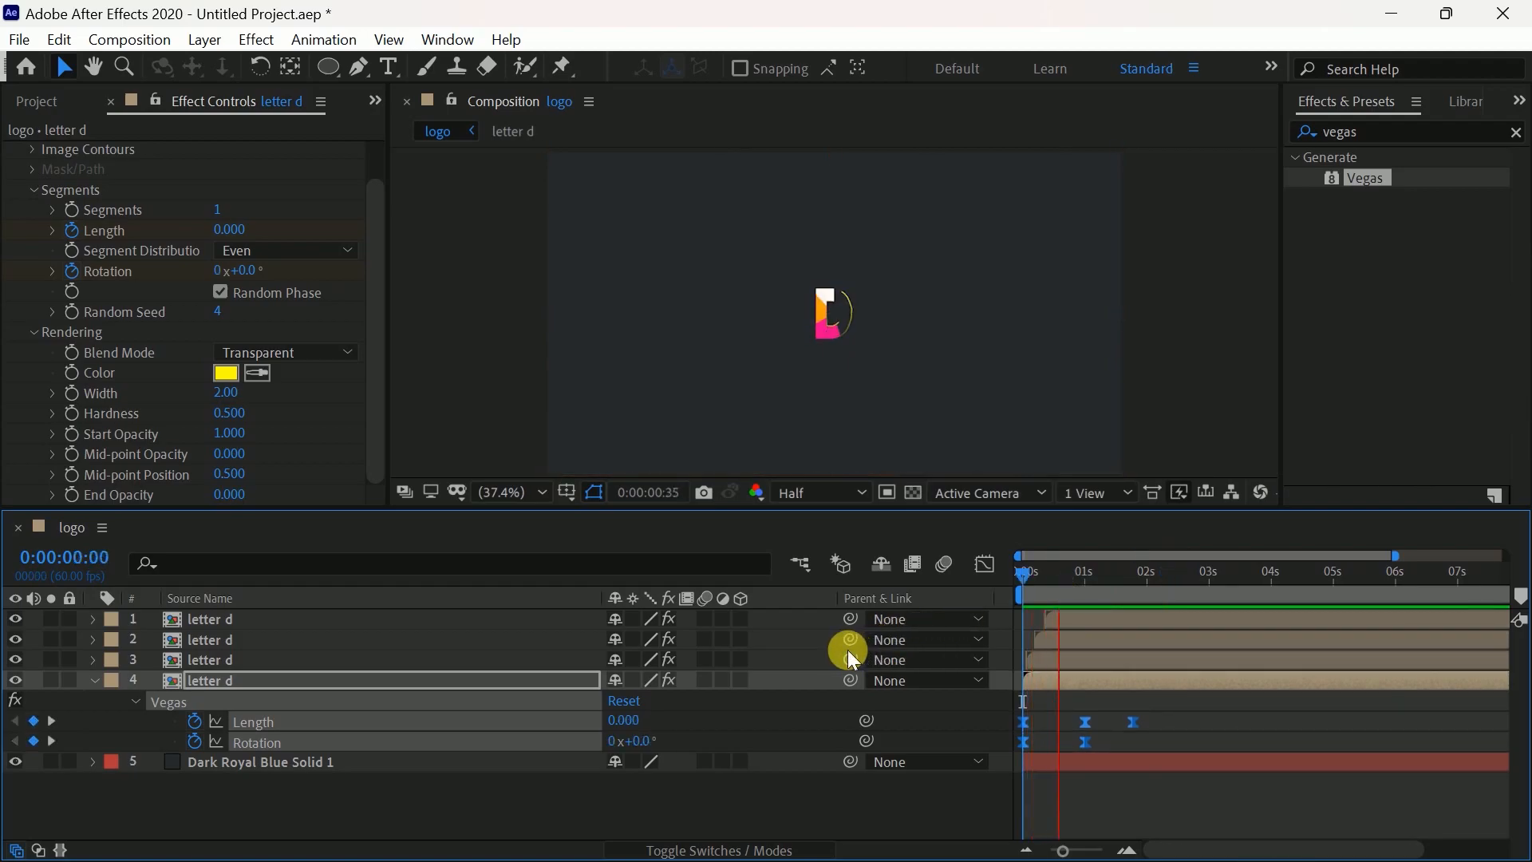
key("space")
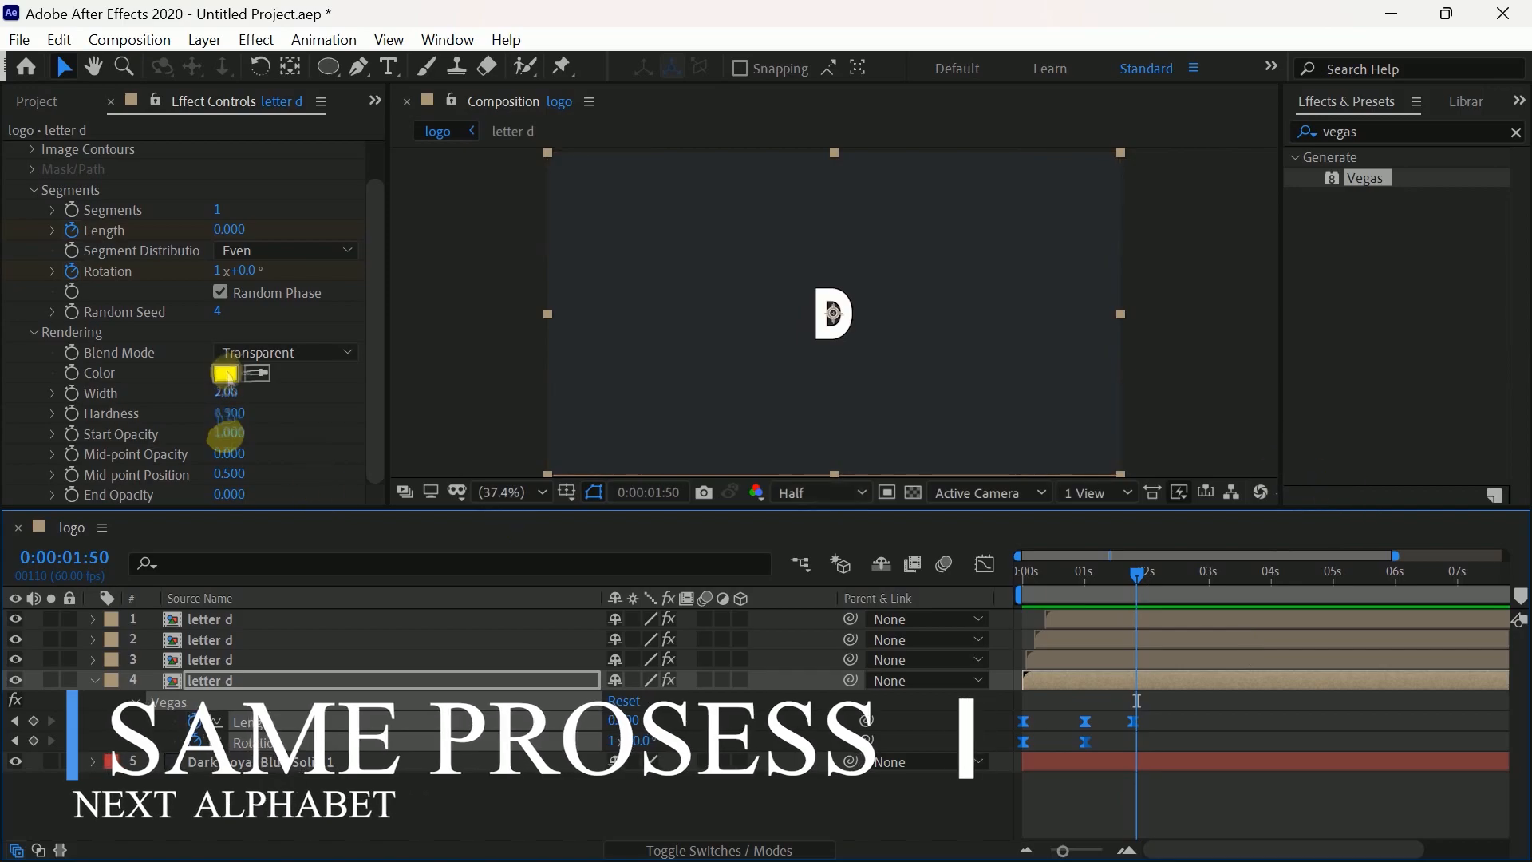
Collapse the layer's properties, duplicate the "letter d" composition in the project and rename the copy "letter m".
left_click(93, 680)
left_click(37, 102)
left_click(335, 619, "shift")
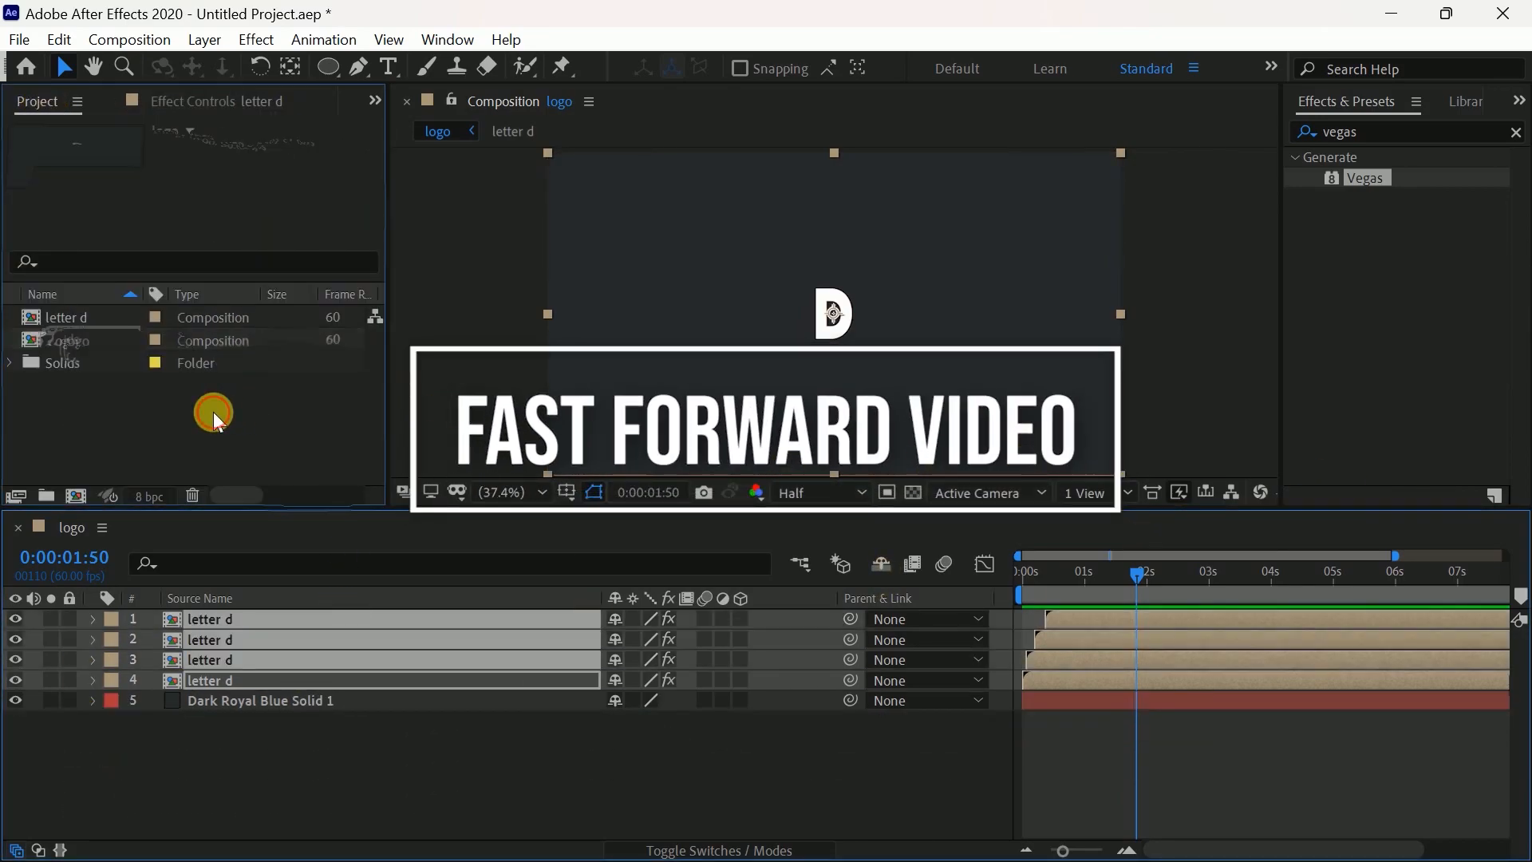
left_click(69, 318)
key("ctrl+d")
right_click(102, 349)
left_click(173, 740)
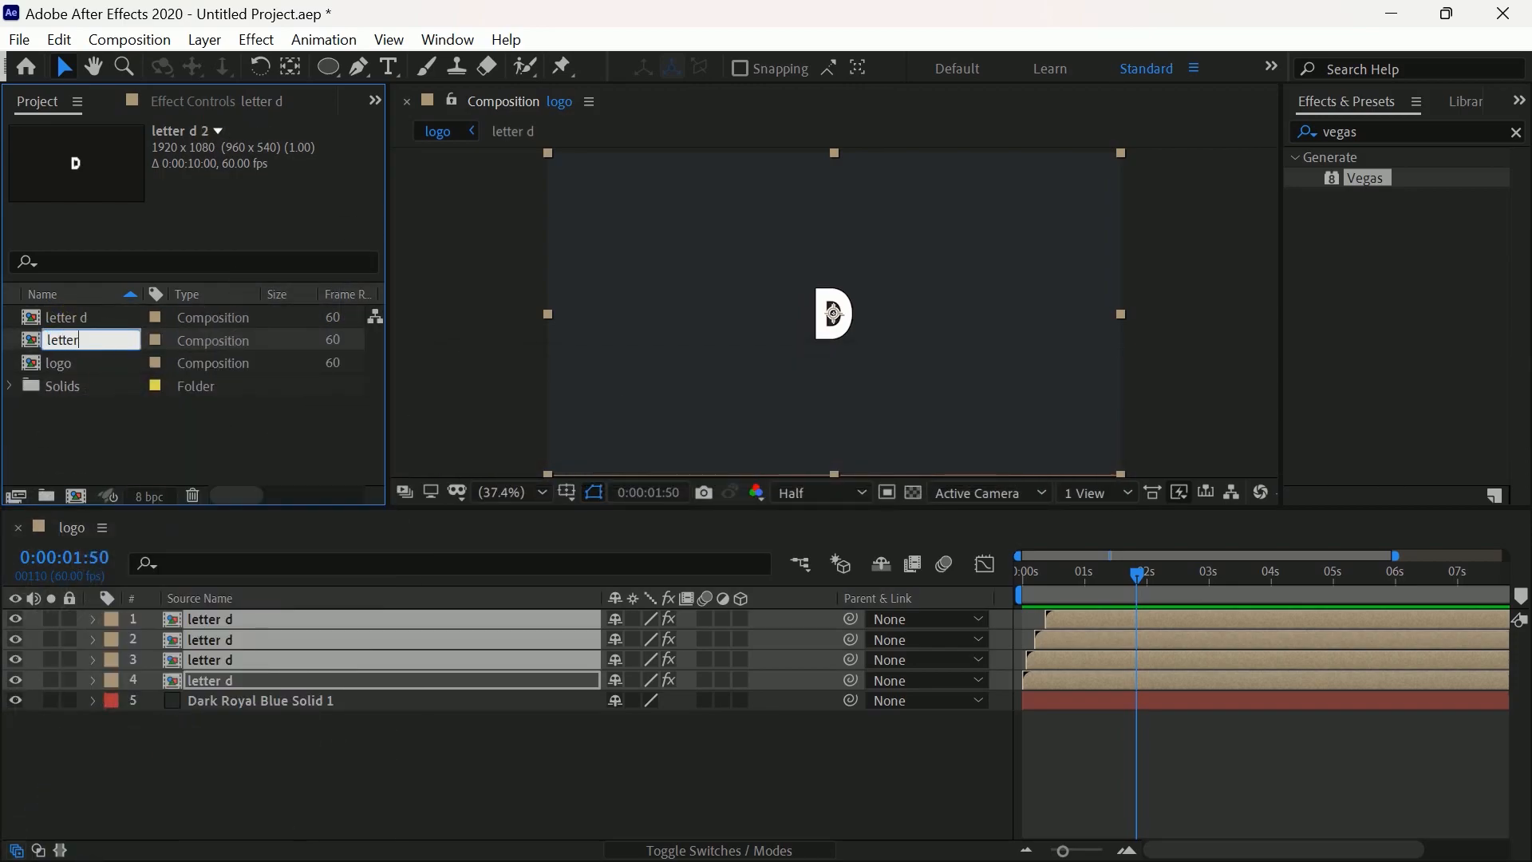
left_click(271, 768)
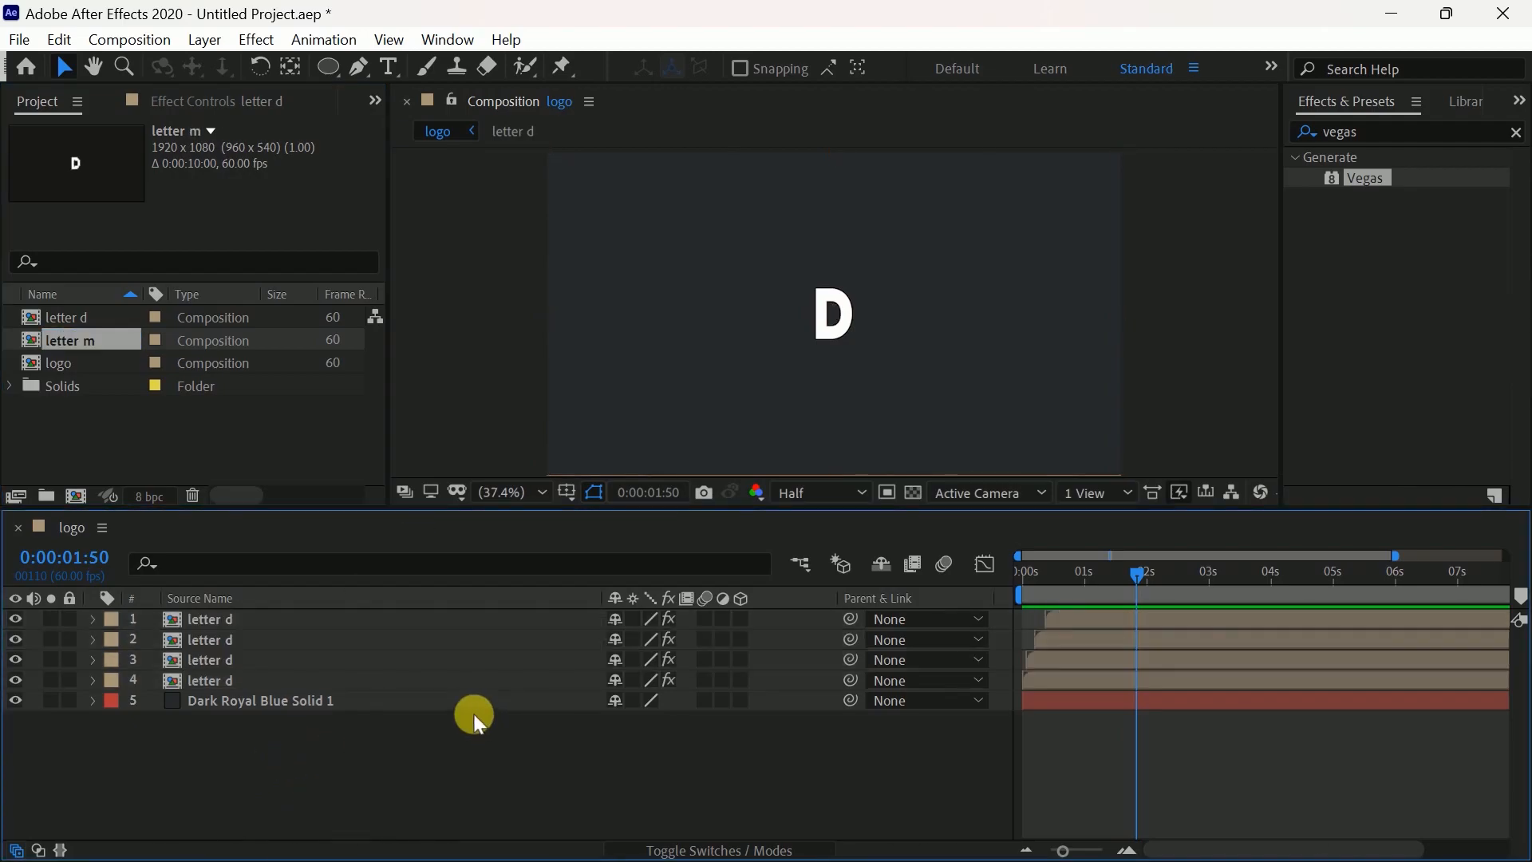
Duplicate the four "letter d" layers in the logo composition and replace the copies' source with "letter m".
left_click_drag(80, 340, 230, 668)
left_click(239, 619, "shift")
key("ctrl+d")
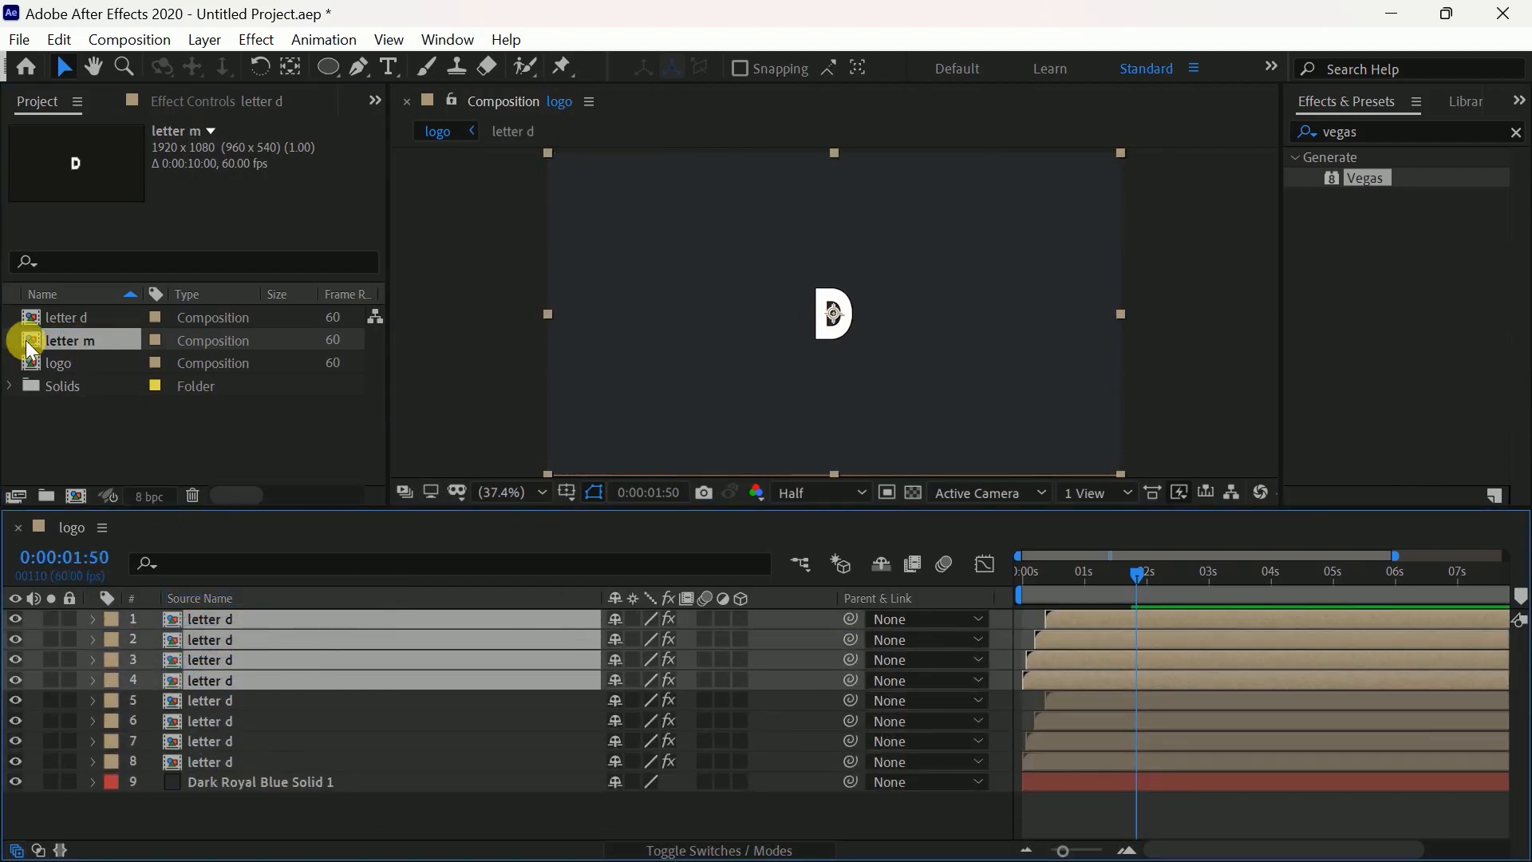
left_click_drag(48, 340, 166, 622)
Change the text inside the "letter m" composition to M and return to the logo composition.
double_click(171, 621)
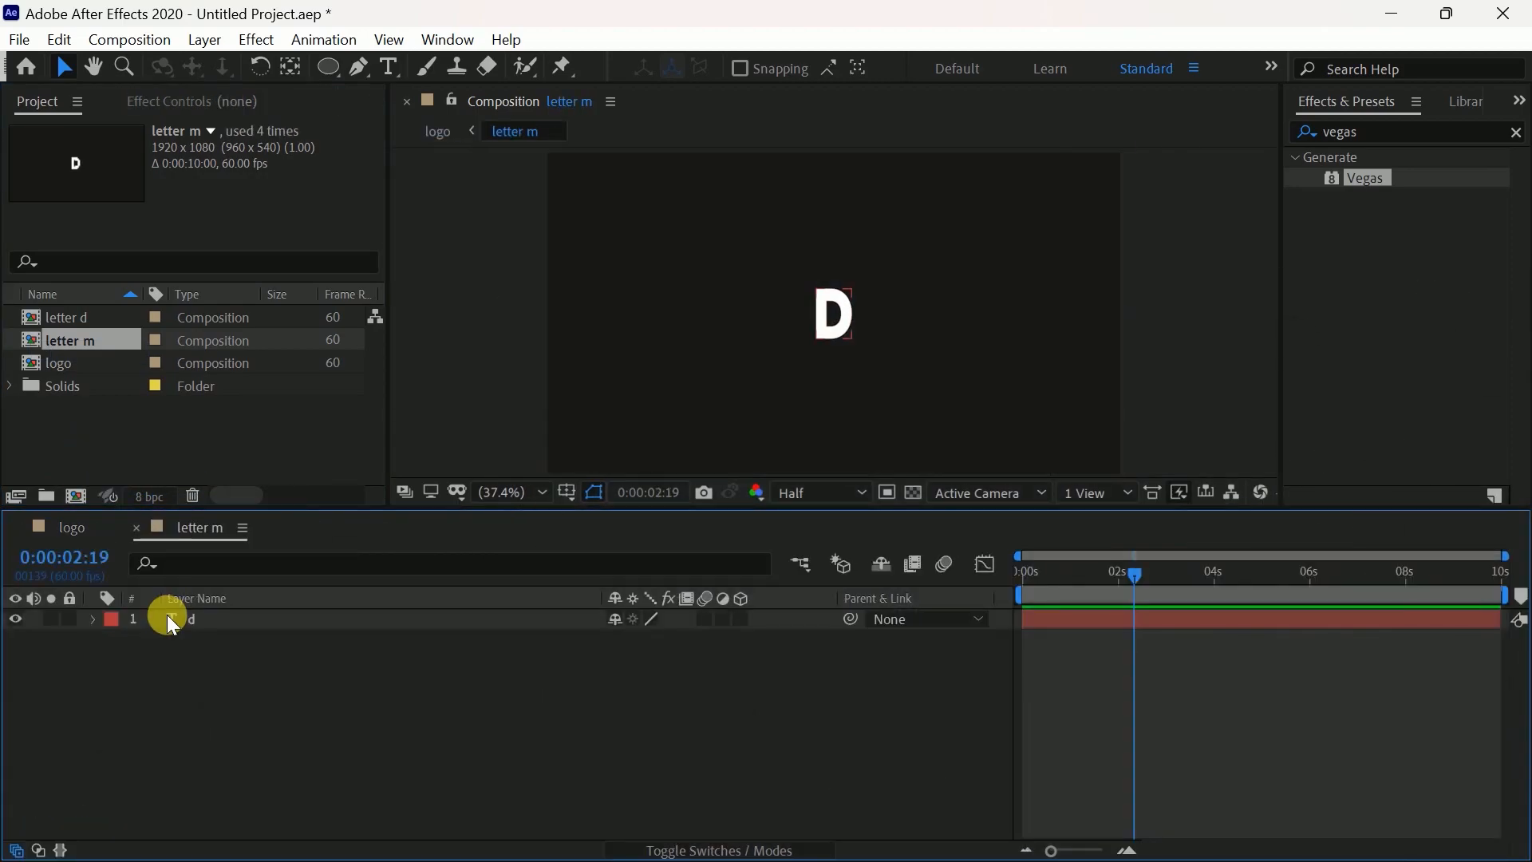
double_click(166, 619)
type("M")
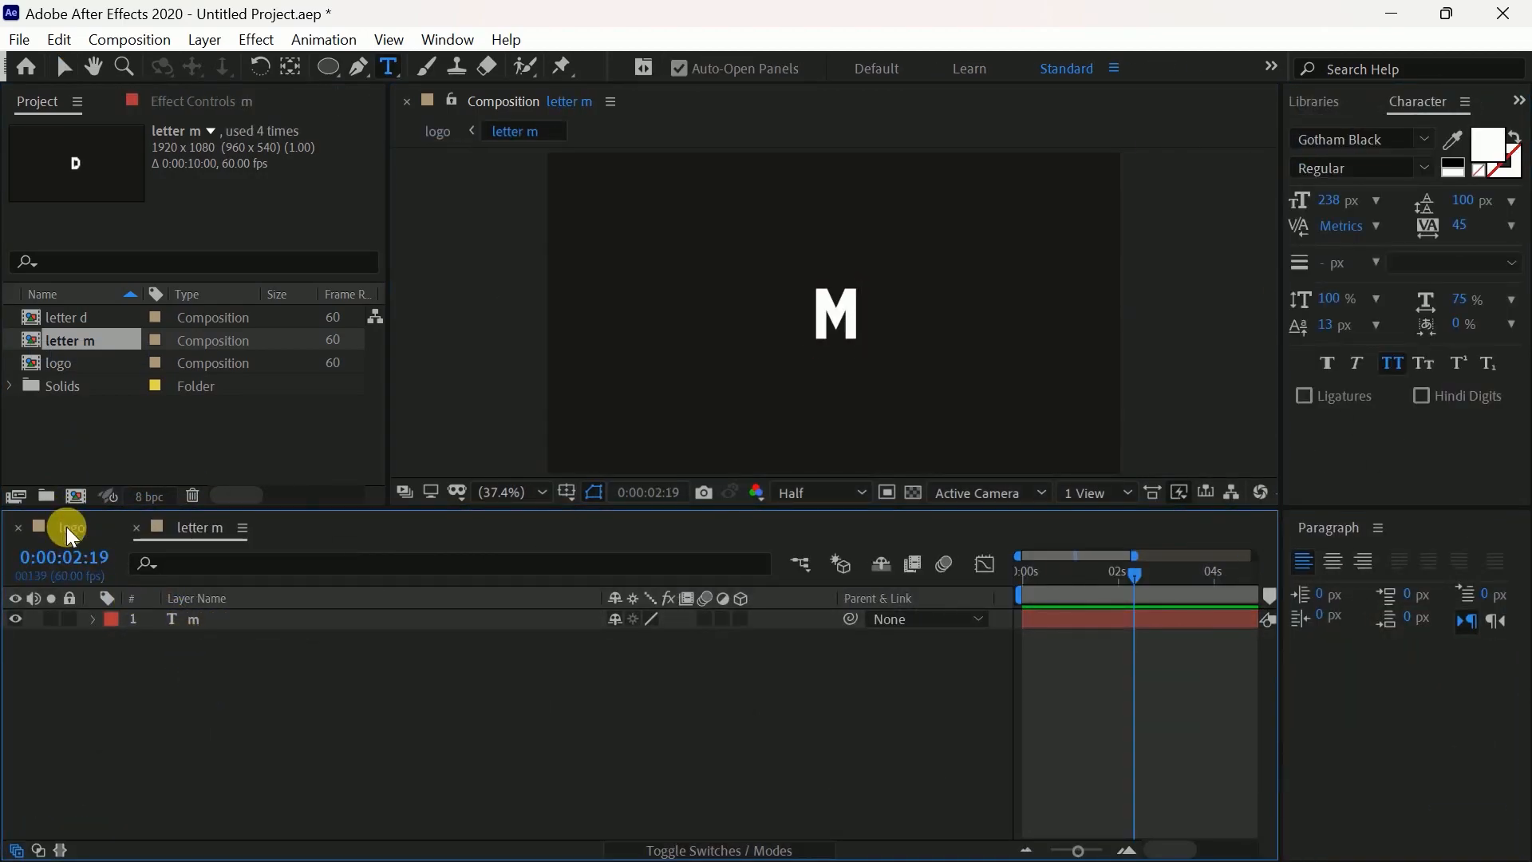
left_click(66, 526)
Shift the four "letter m" layers horizontally to X position 1112 so M sits beside D, then collapse their properties.
key("p")
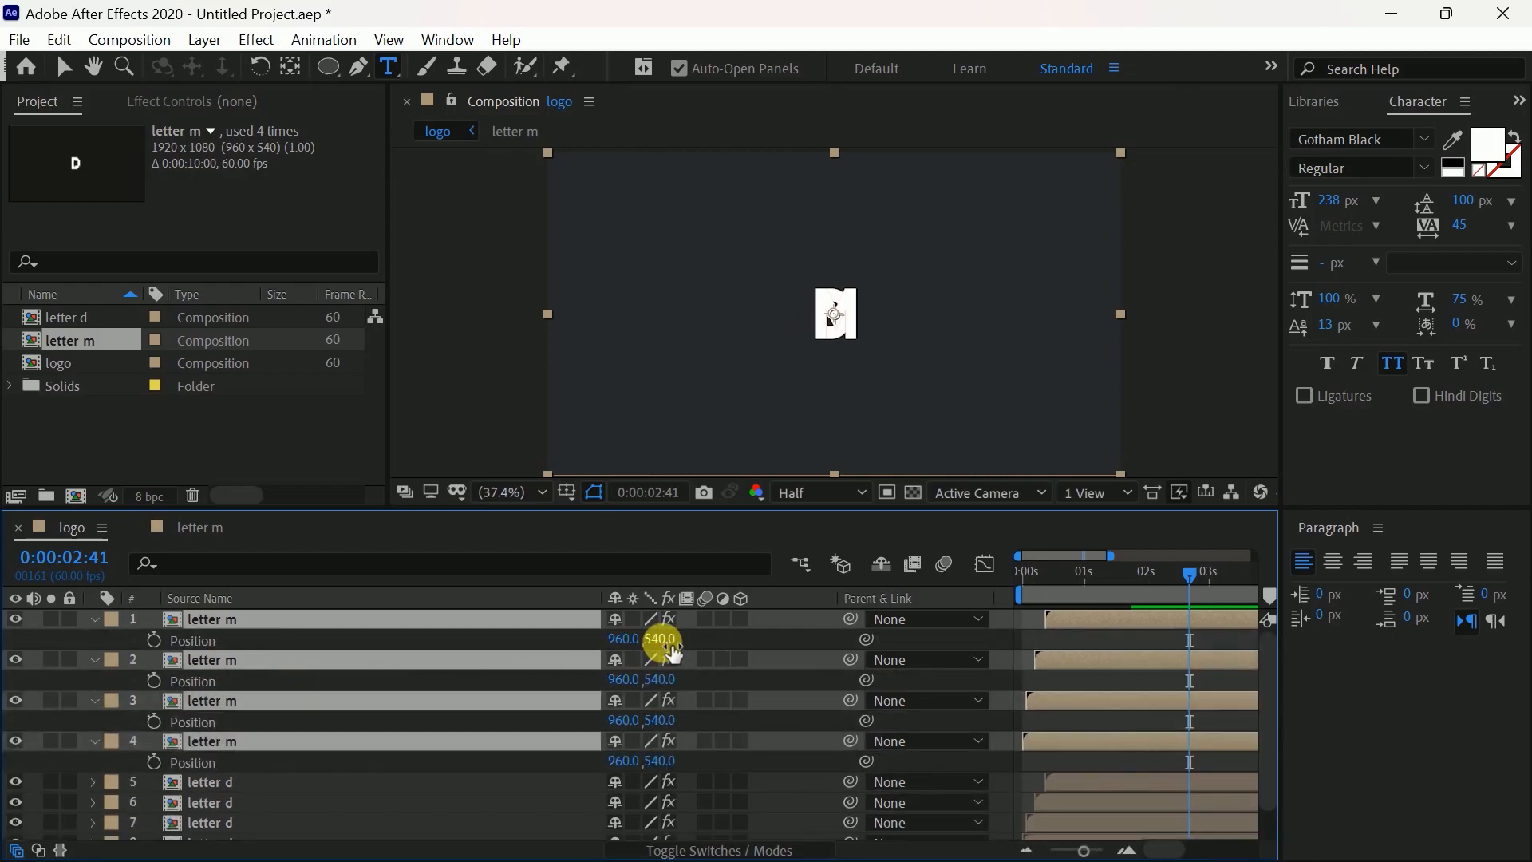
left_click_drag(669, 646, 861, 656)
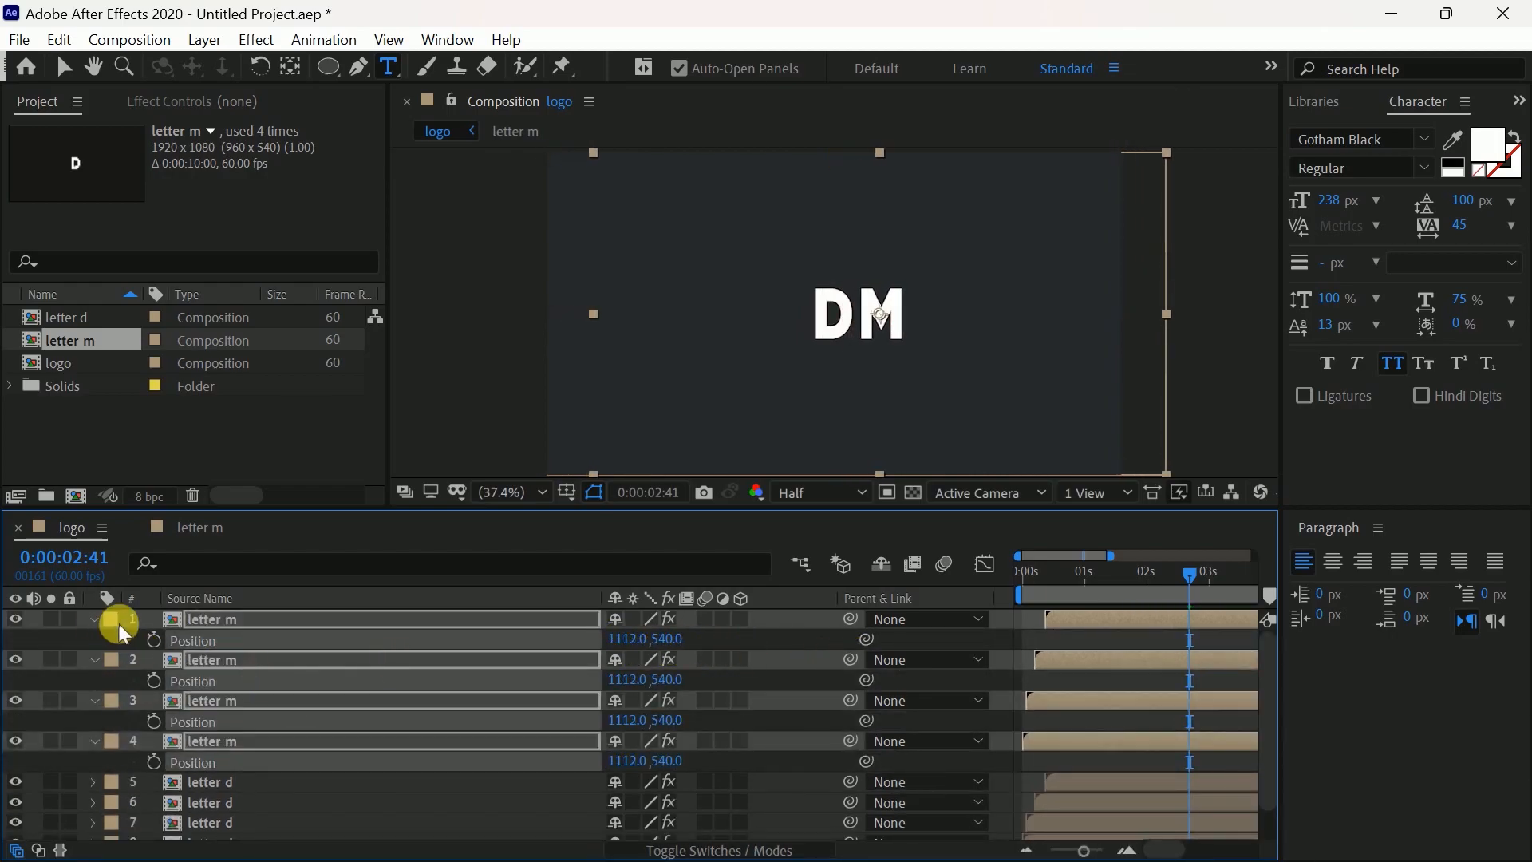
left_click(96, 619)
left_click(1384, 531)
left_click(1412, 553)
Preview the DM animation, shift the four "letter m" layers slightly later in time, and replay it from the start.
left_click_drag(1201, 571, 1016, 605)
key("space")
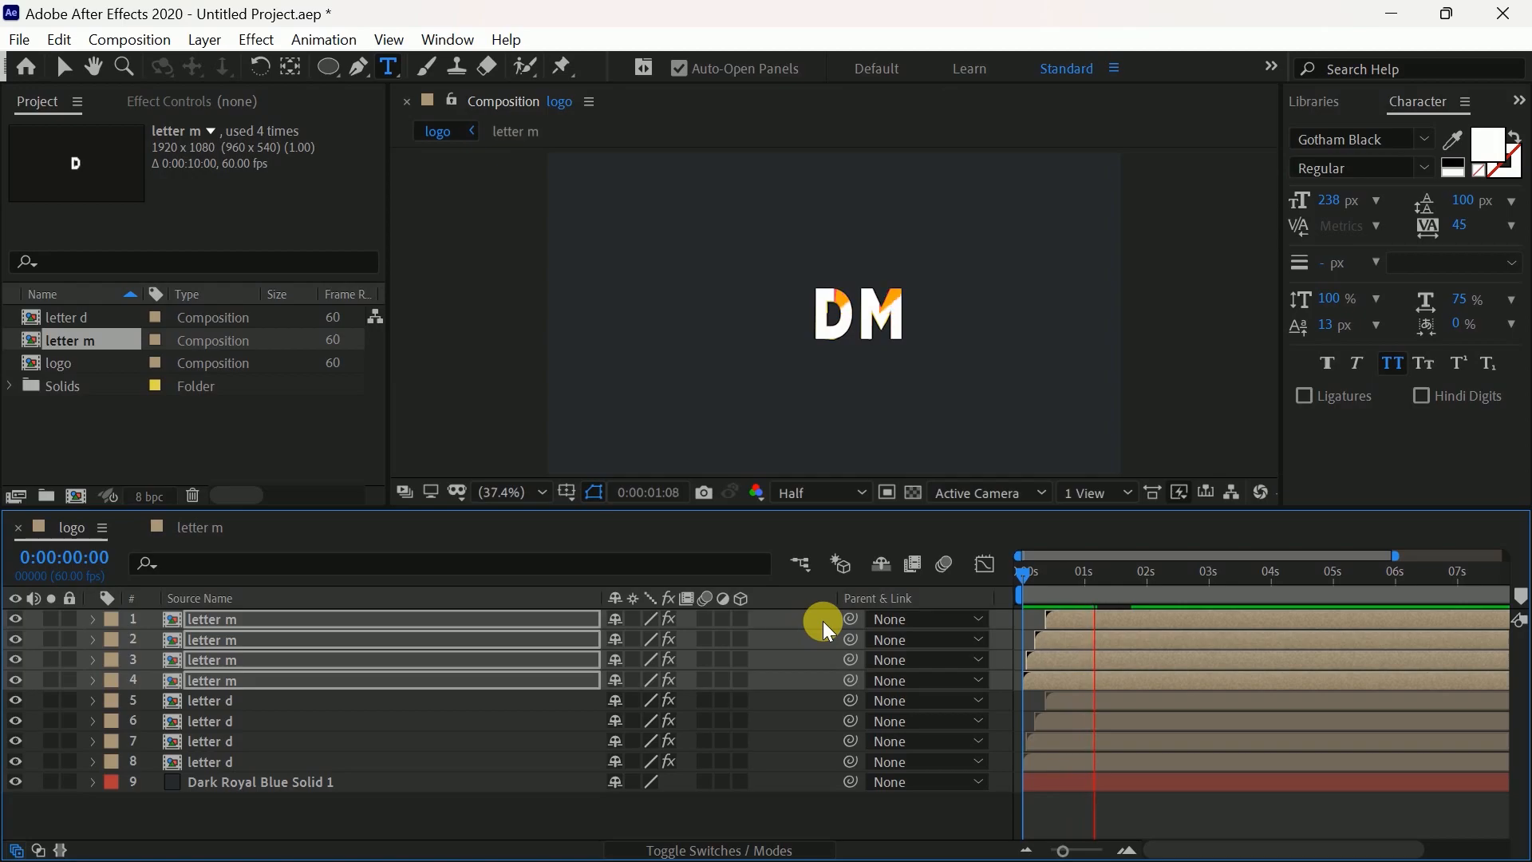
left_click_drag(1089, 678, 1102, 680)
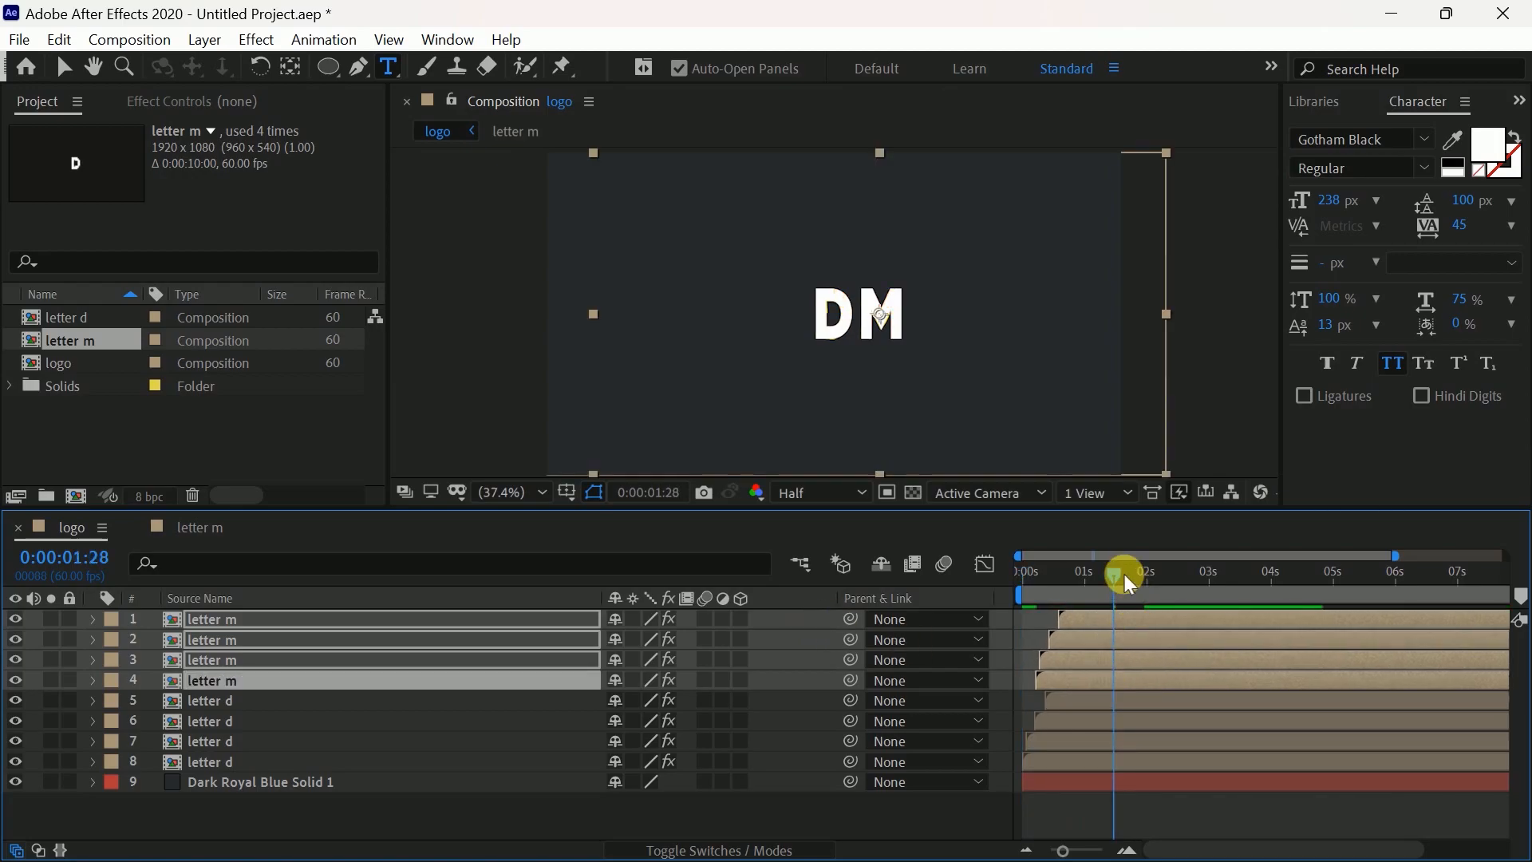
key("space")
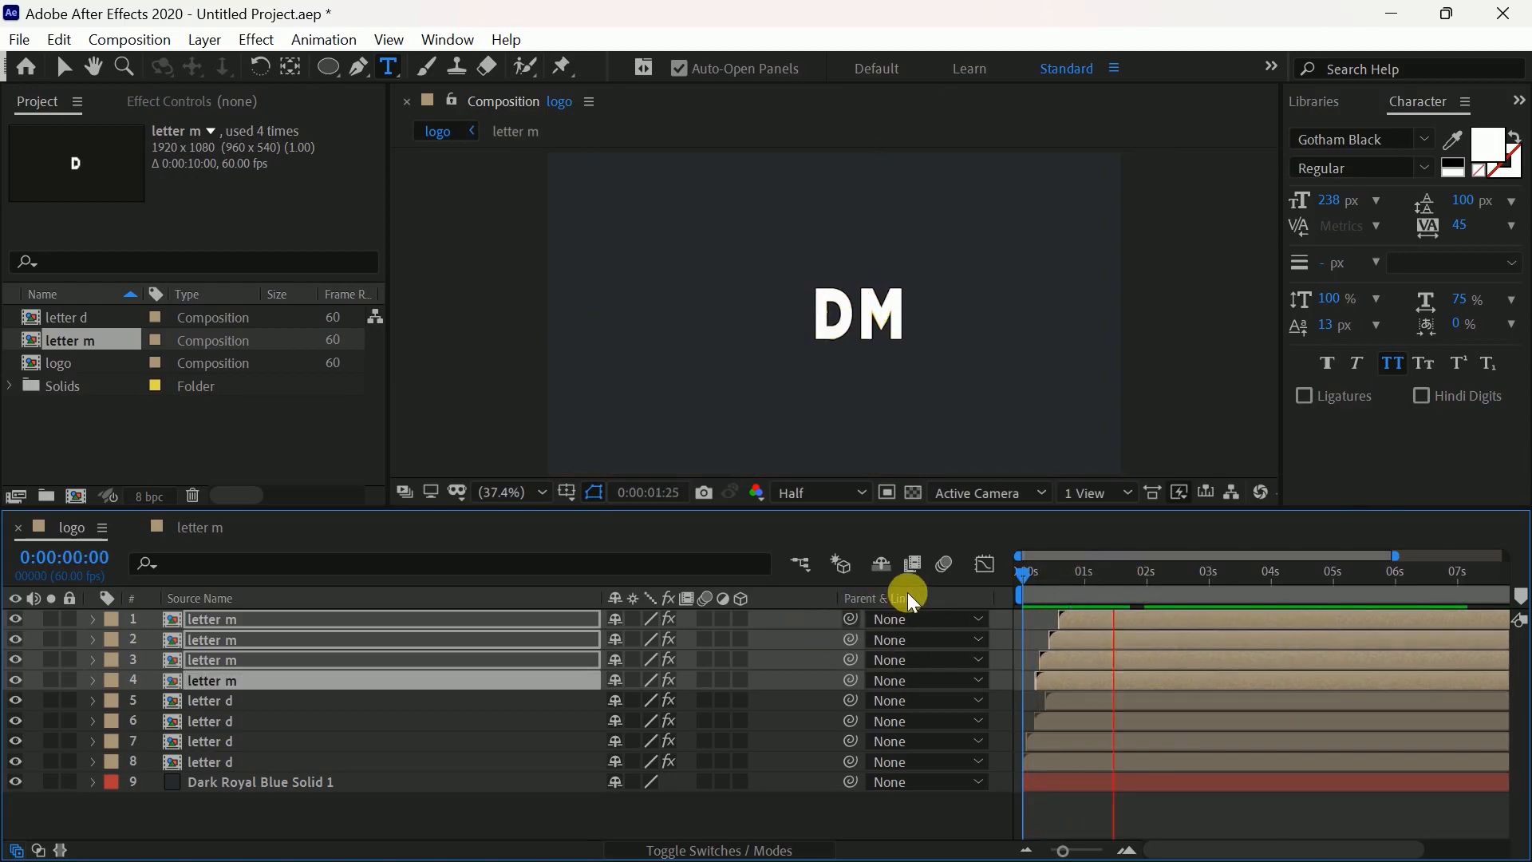
left_click(245, 830)
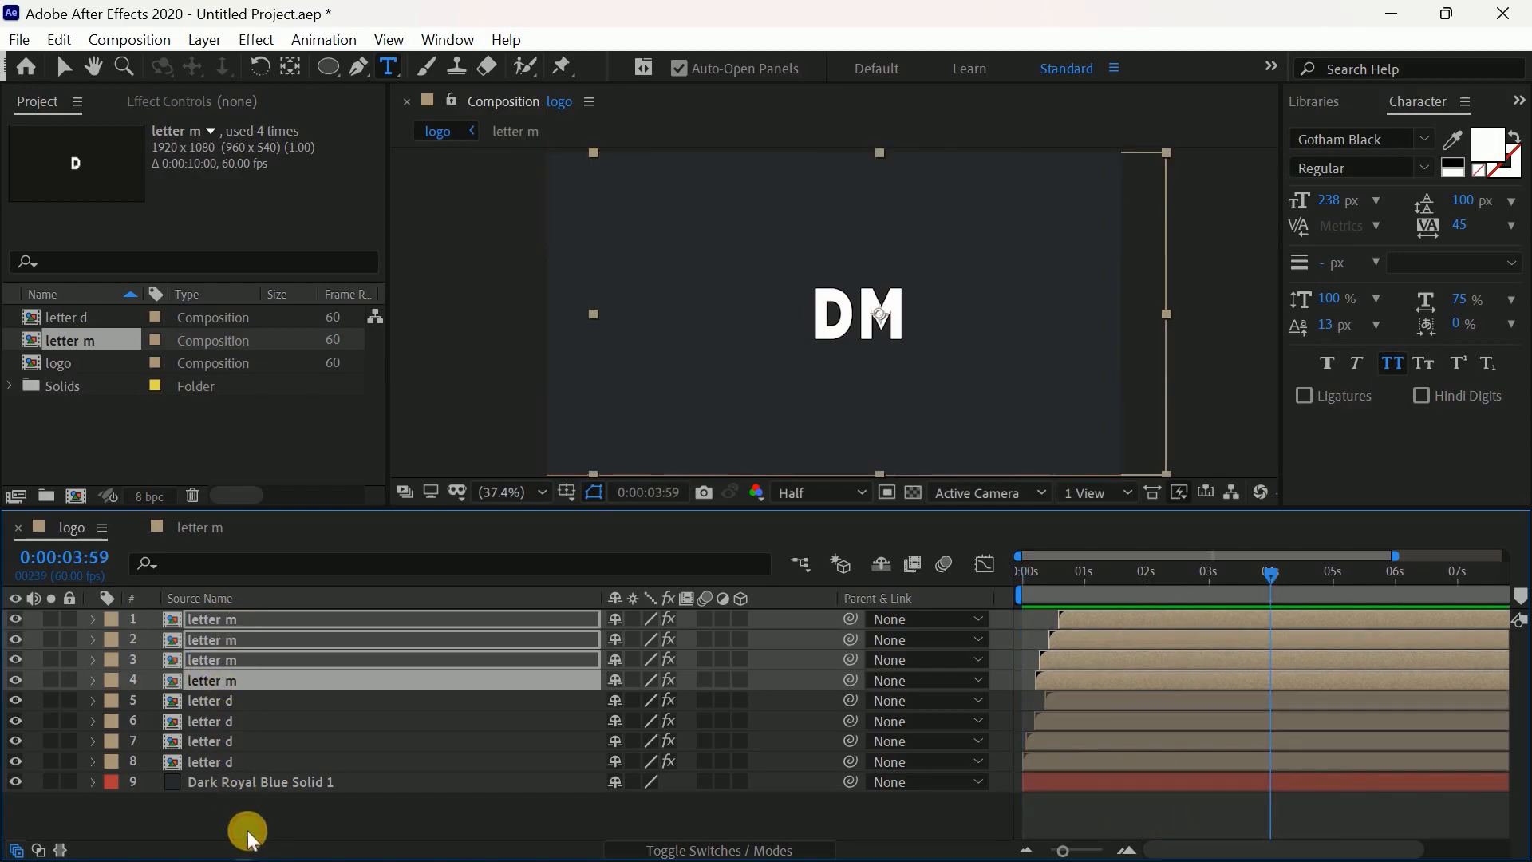
Duplicate the "letter m" composition in the project and rename the copy "letter e".
right_click(73, 345)
left_click(34, 441)
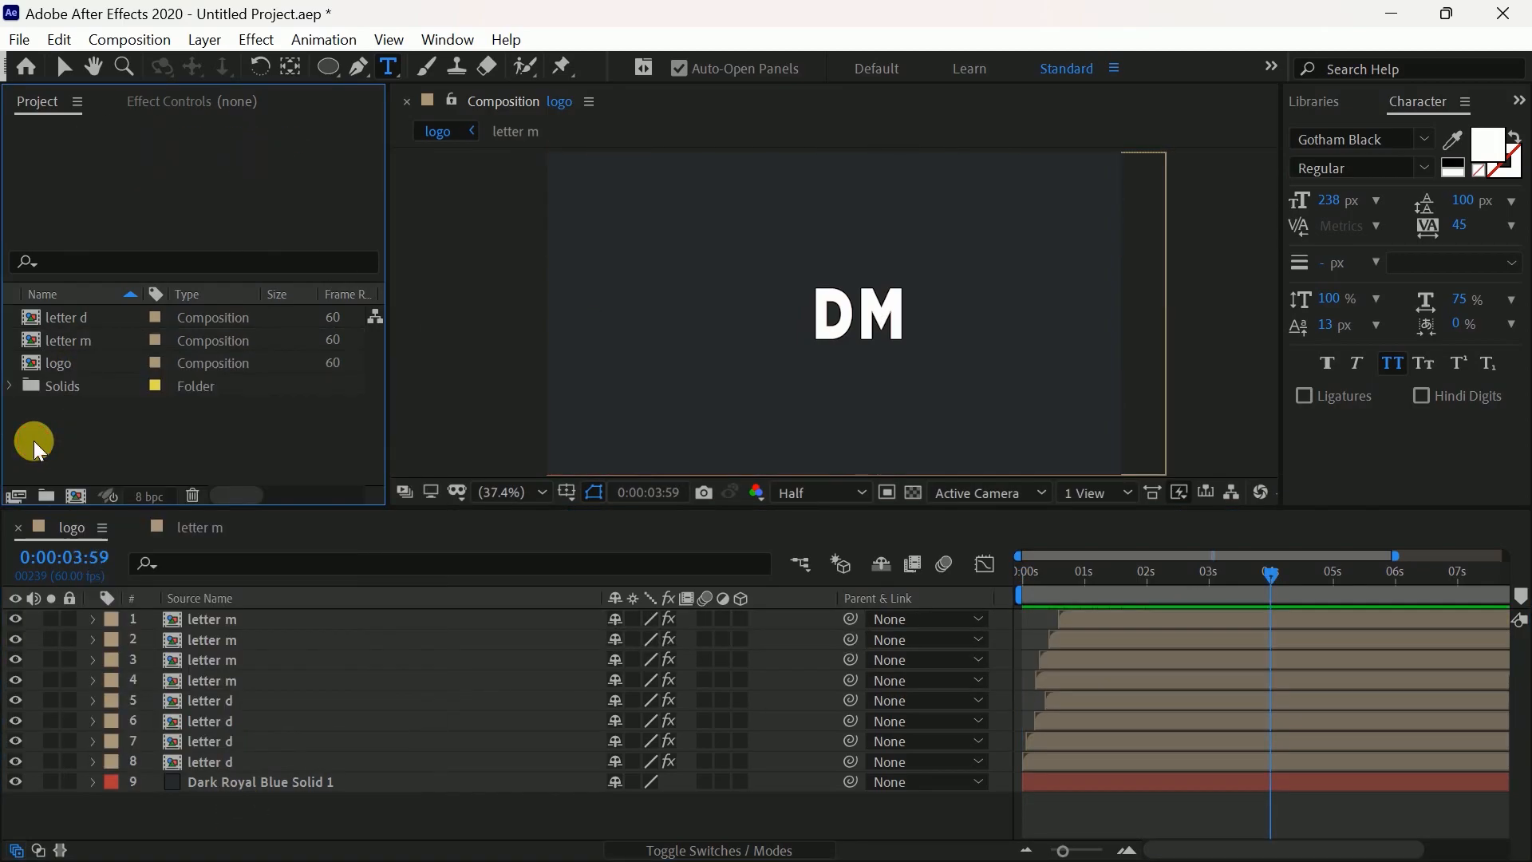
left_click(75, 339)
key("ctrl+d")
right_click(50, 363)
left_click(140, 771)
type("letter e")
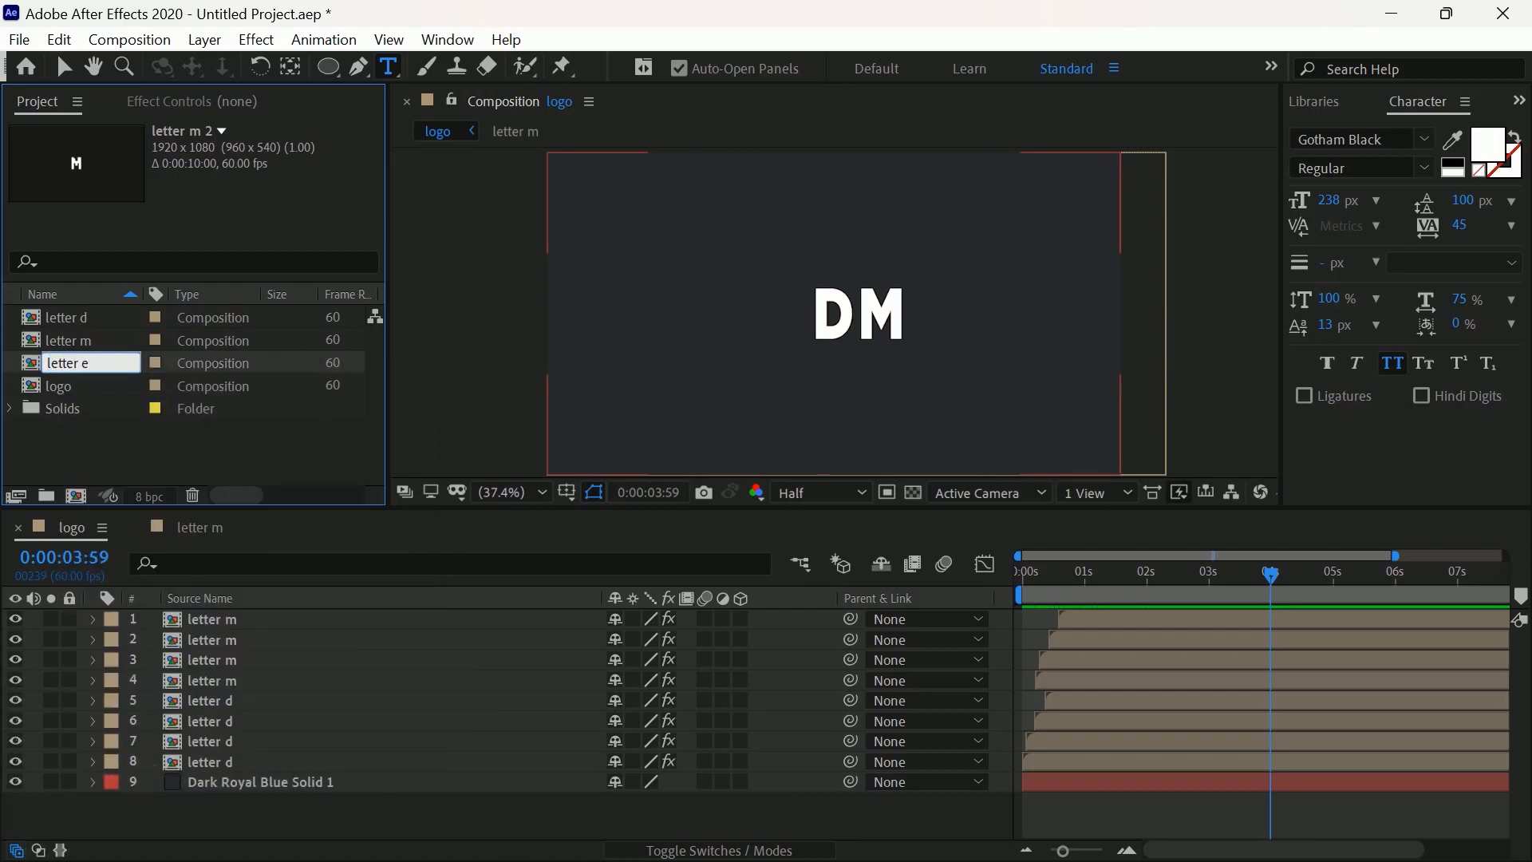
left_click(227, 470)
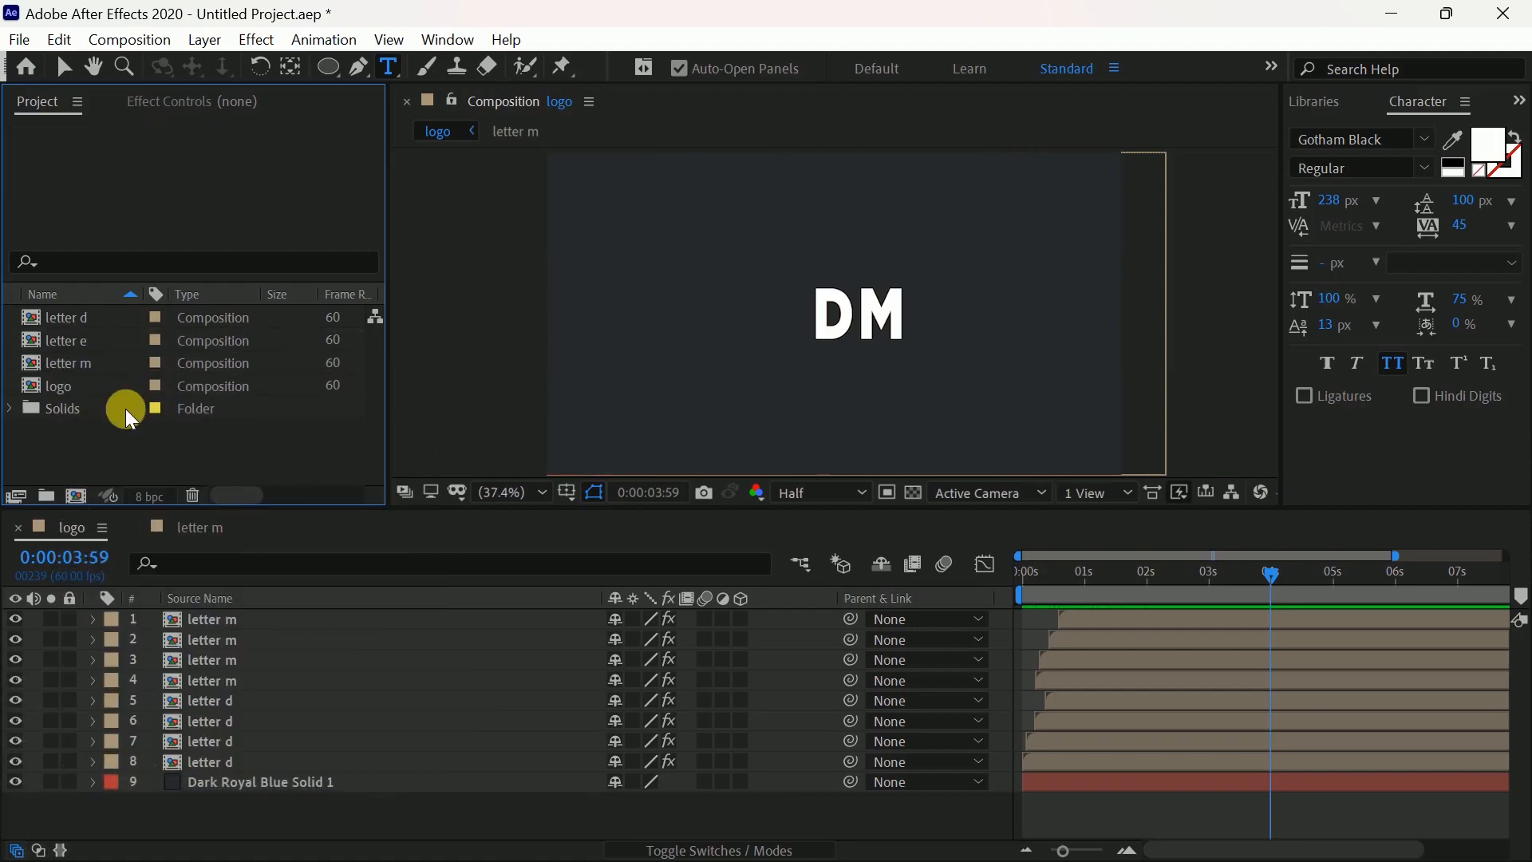
Duplicate the four "letter m" layers in the logo composition and replace the copies' source with the "letter e" composition.
left_click(222, 685)
left_click(219, 619, "shift")
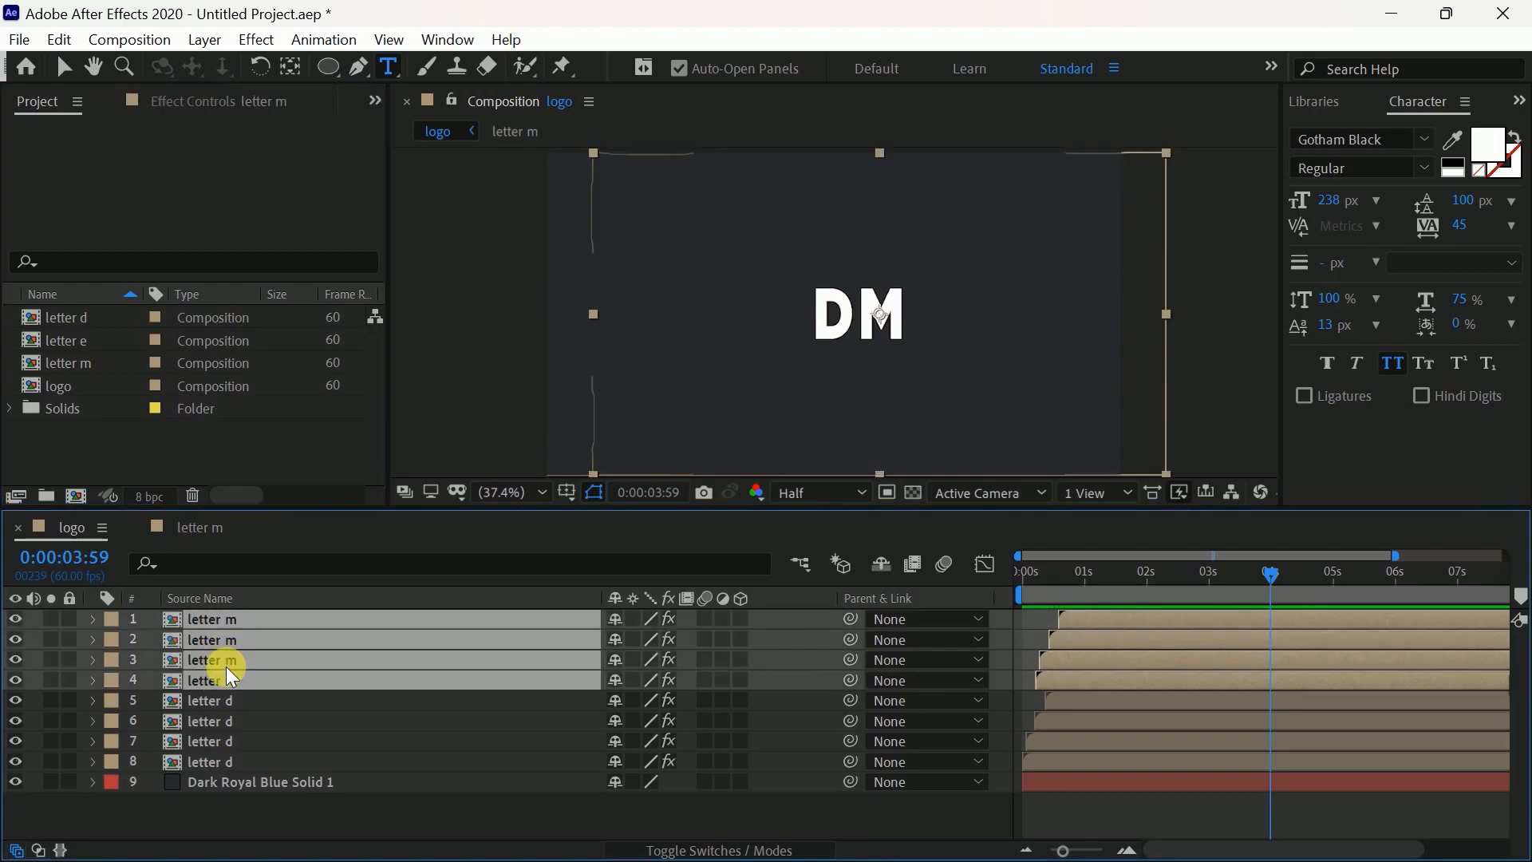
key("ctrl+d")
left_click_drag(226, 658, 228, 638)
left_click_drag(26, 341, 308, 684)
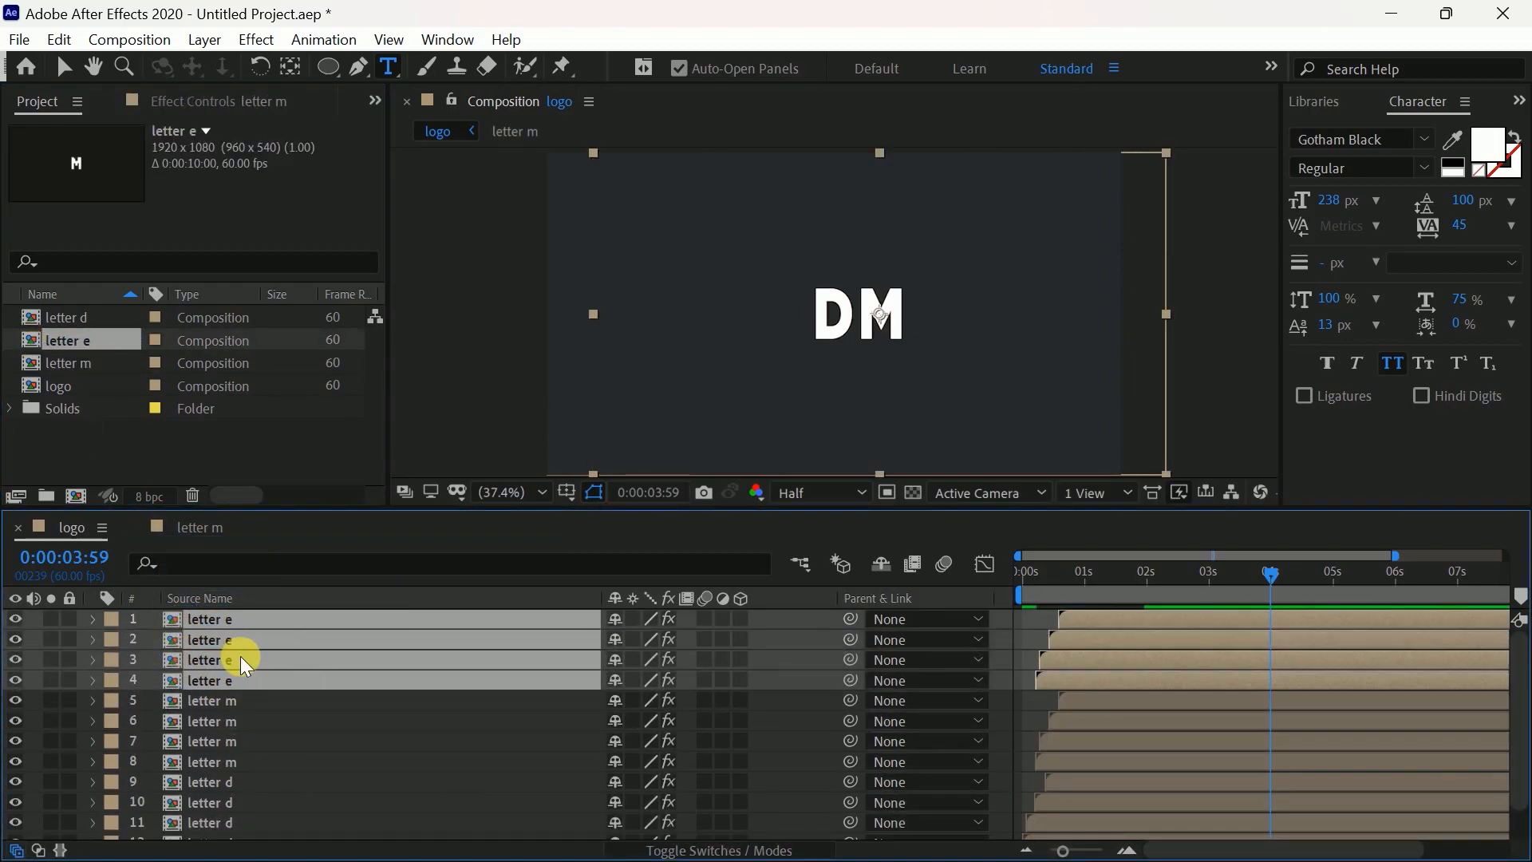
Change the text inside the "letter e" composition to E and return to the logo composition.
left_click(202, 720)
double_click(176, 622)
double_click(177, 619)
type("e")
left_click(197, 530)
left_click(80, 528)
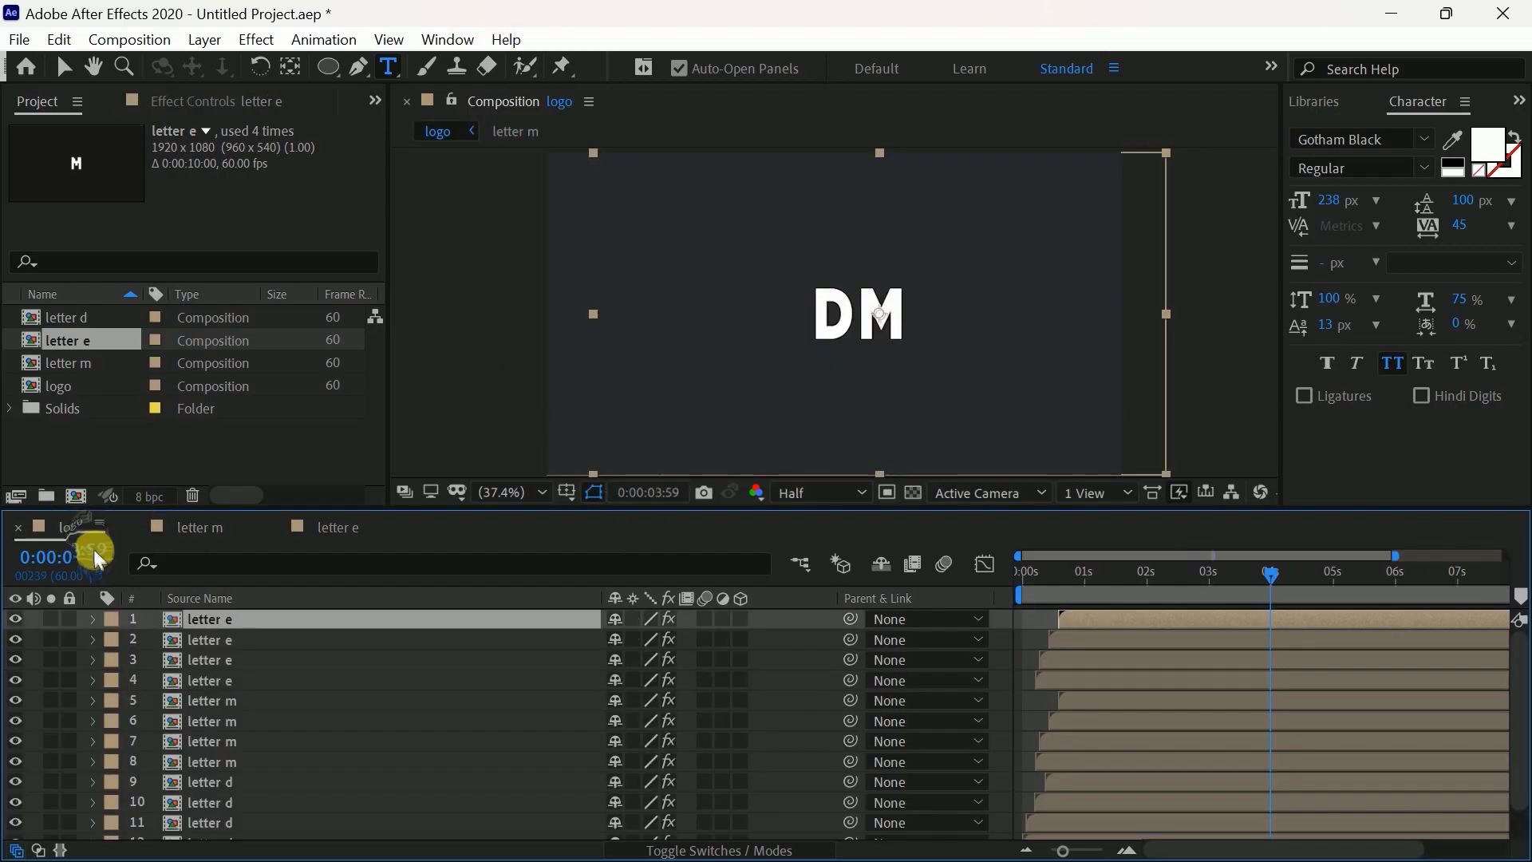
Shift the four "letter m" layers horizontally to X position 1257 so M follows E, and collapse their properties.
left_click(199, 700)
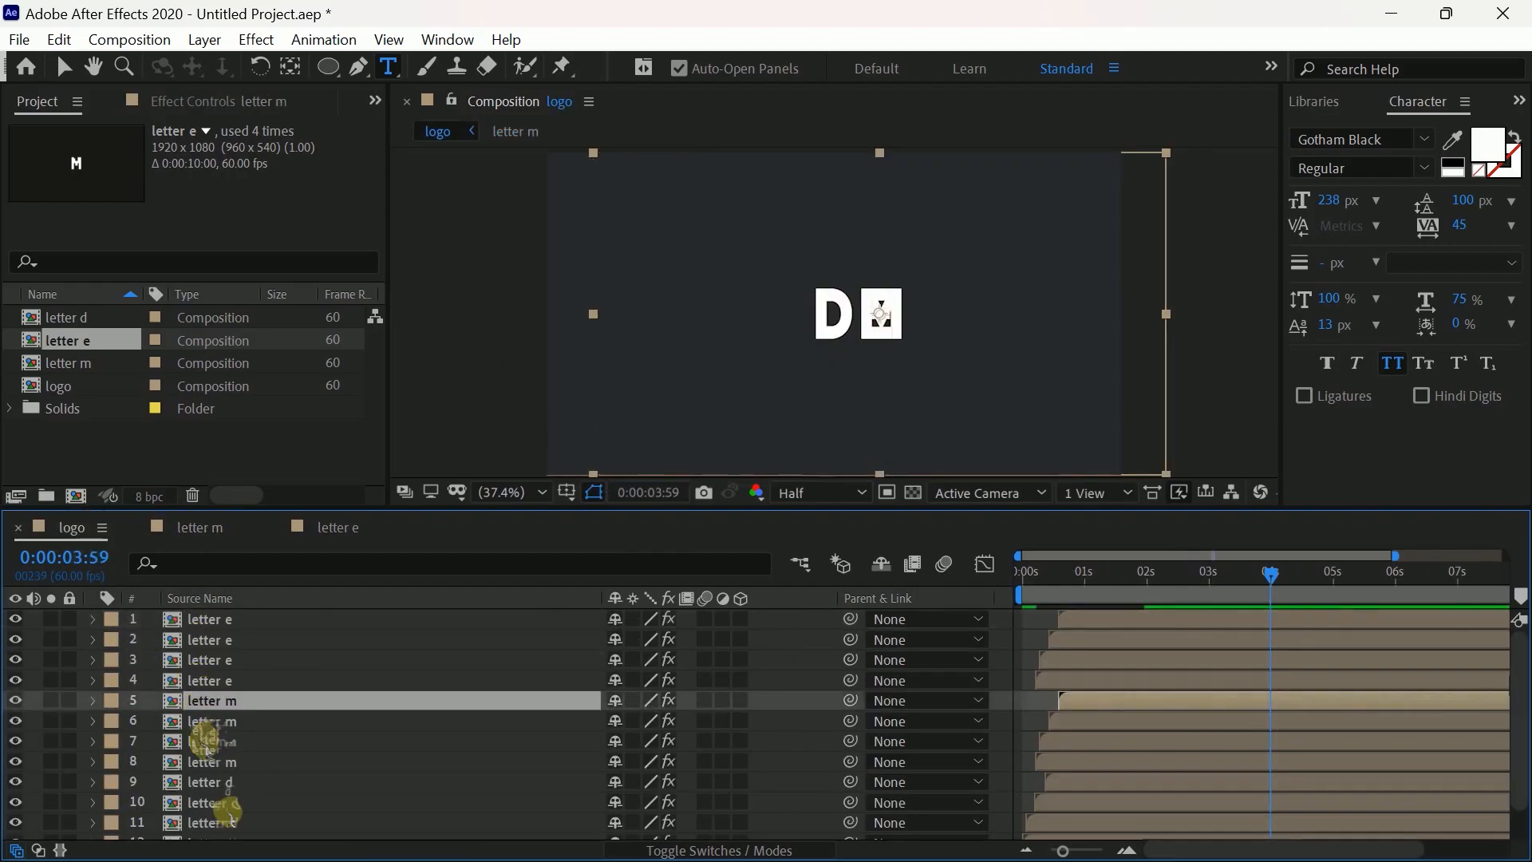
left_click(222, 762, "shift")
key("p")
left_click_drag(647, 720, 800, 732)
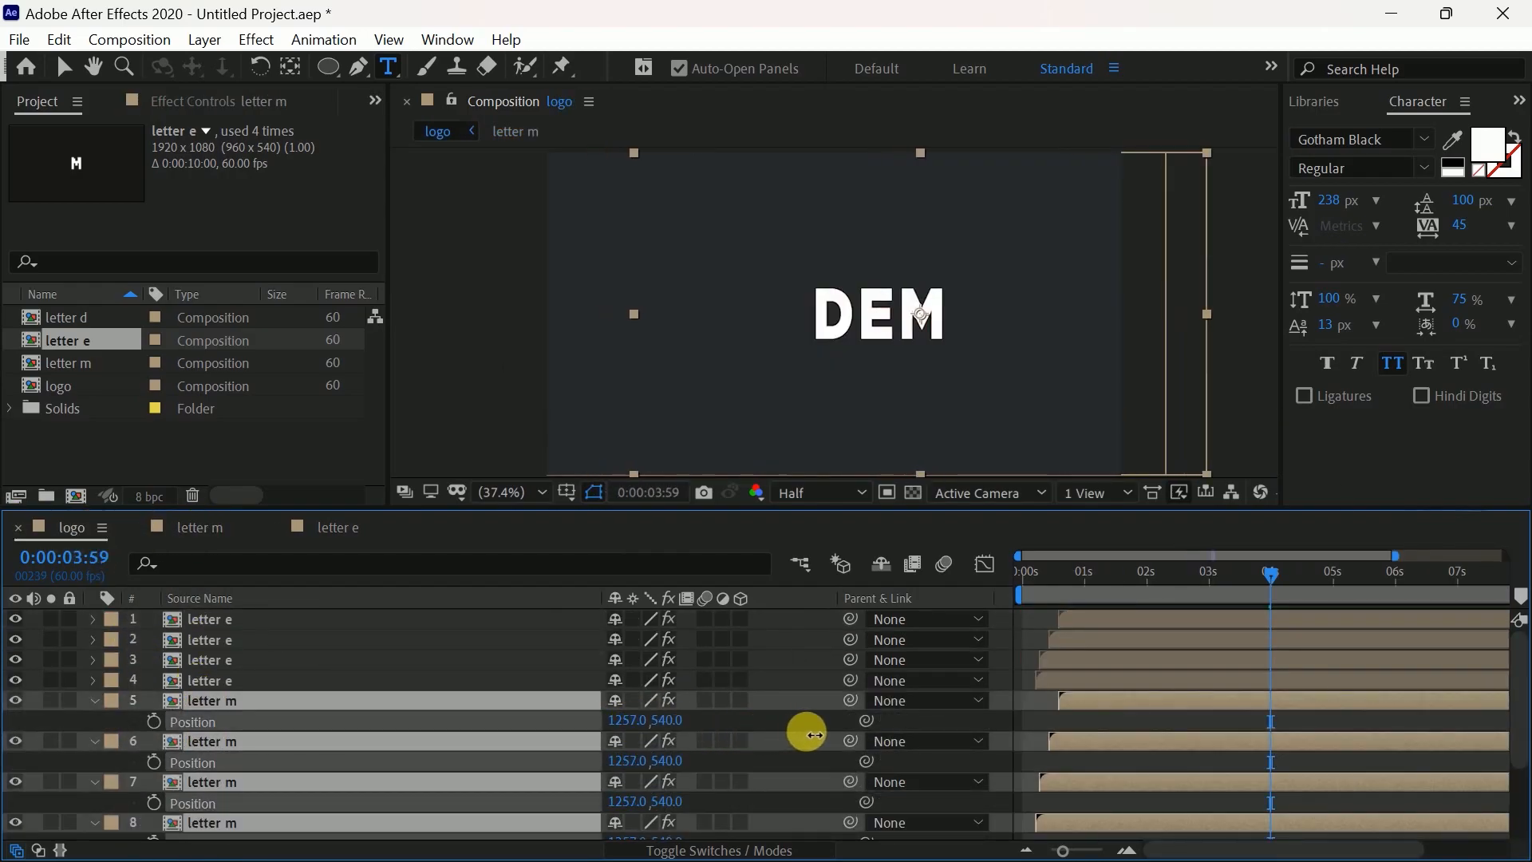
left_click(95, 700)
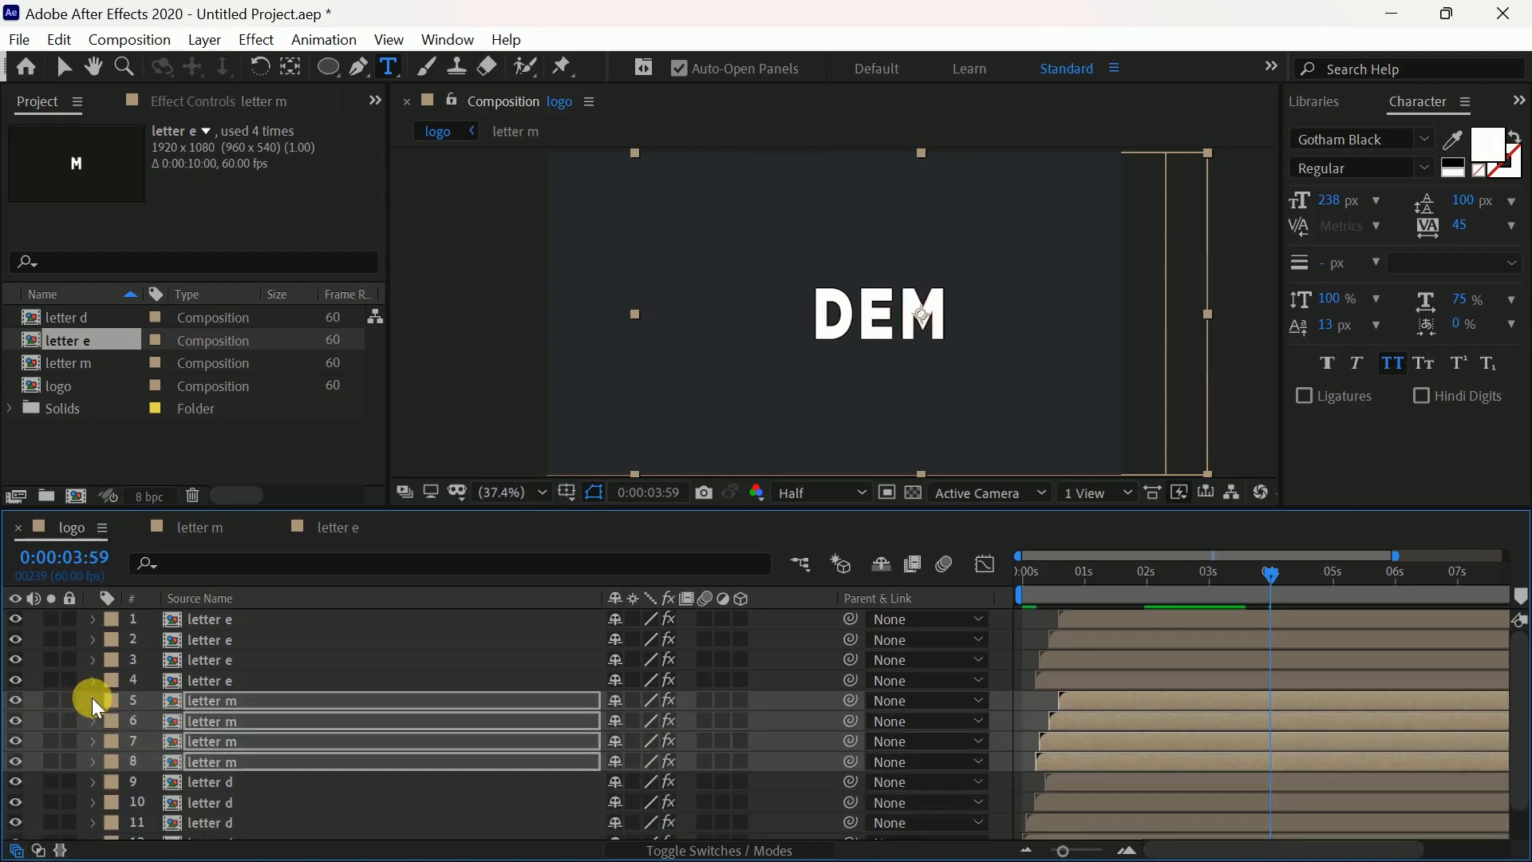
Shift the four "letter m" layers slightly later in the timeline, keeping their stagger.
left_click(1068, 679)
left_click(1081, 621, "shift")
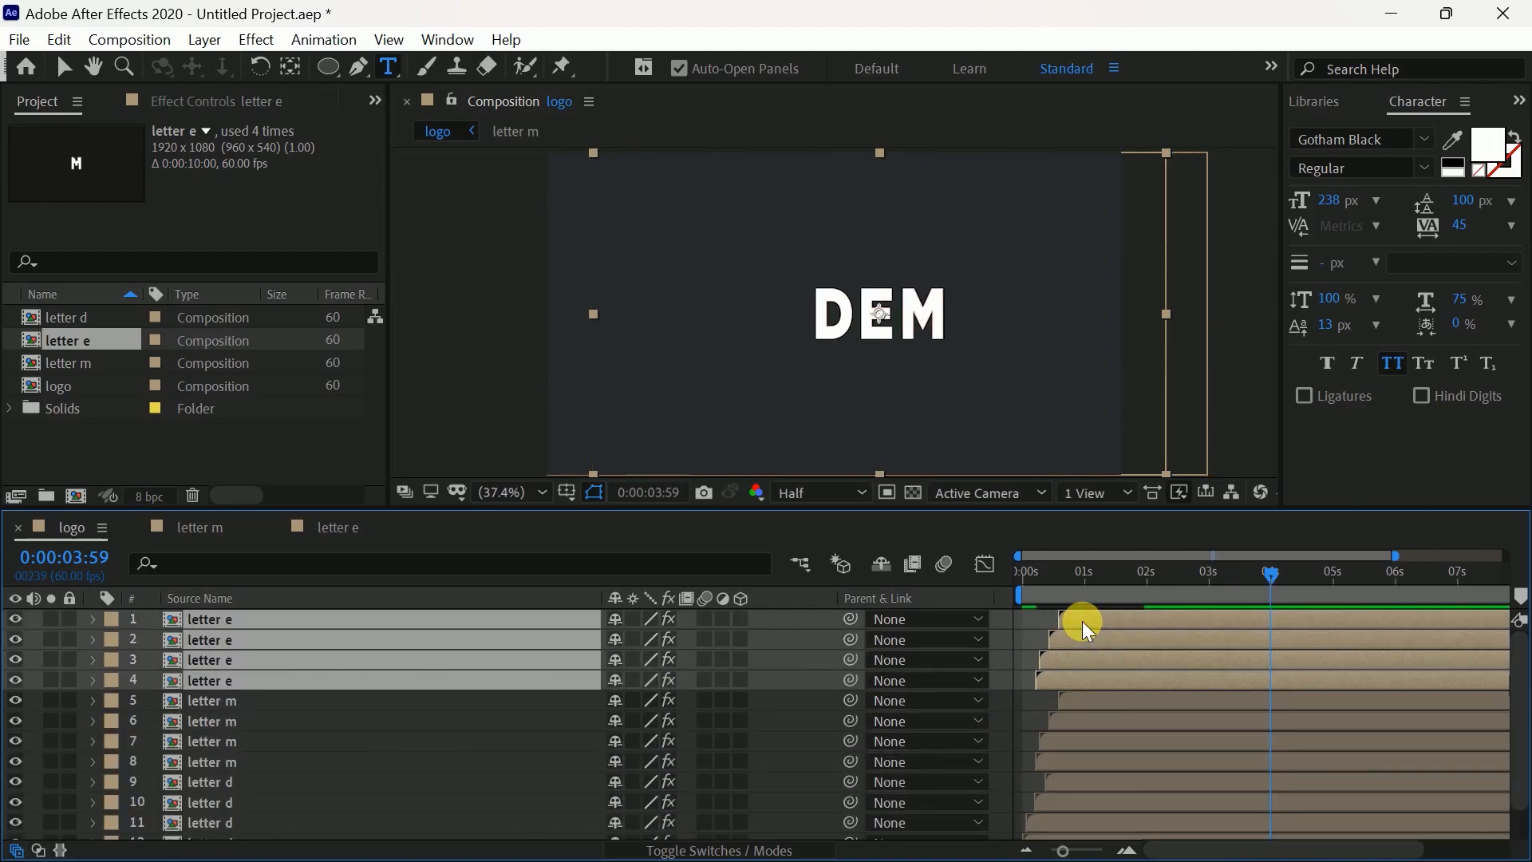
left_click(1081, 701)
left_click(1070, 783, "shift")
mouse_move(1071, 783)
left_mouse_down()
mouse_move(1101, 780)
mouse_move(1089, 786)
left_mouse_up()
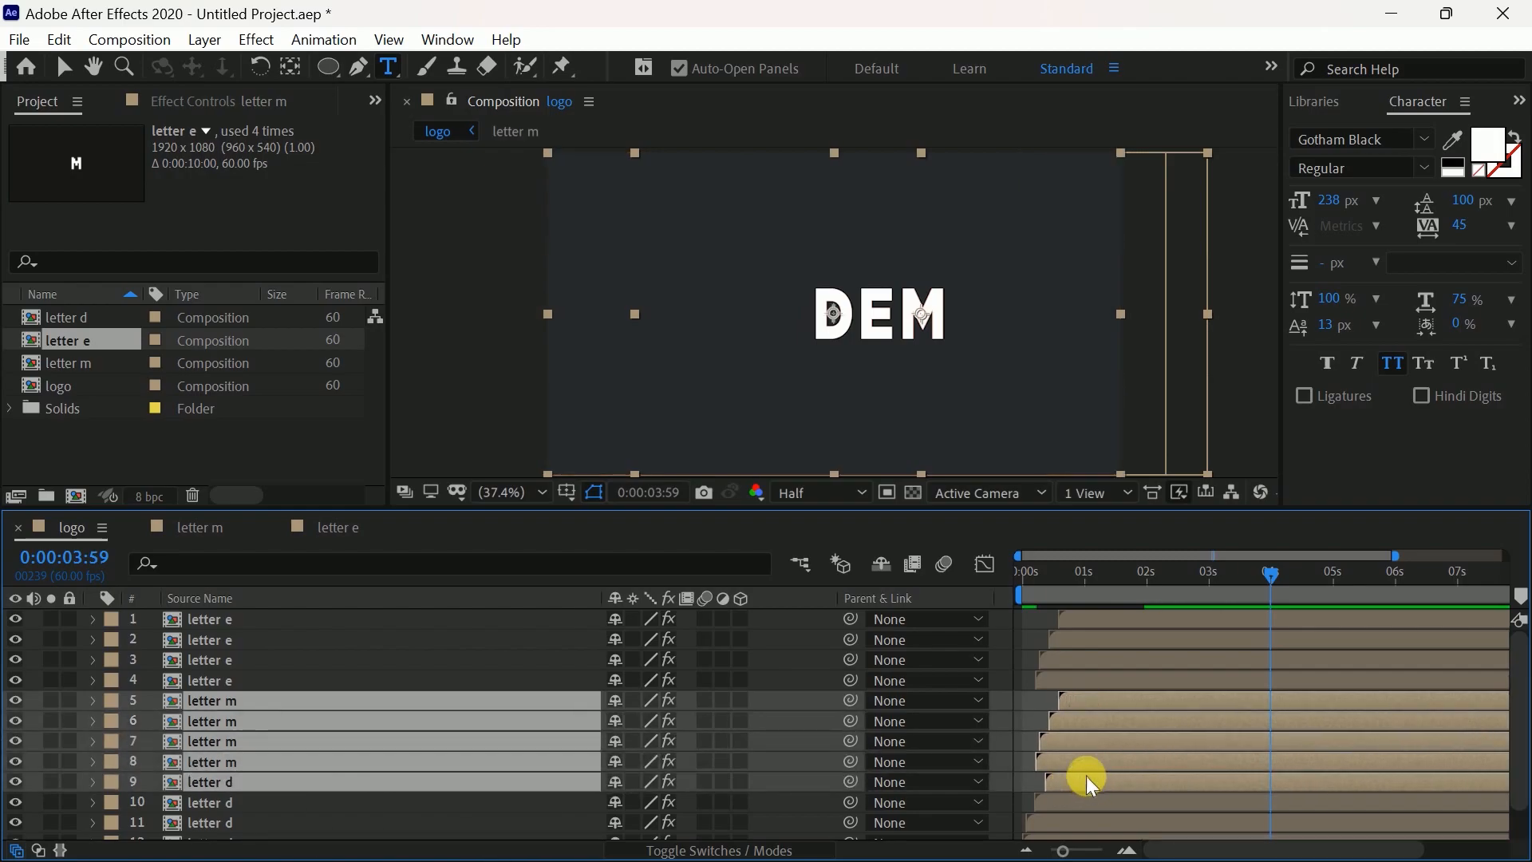
left_click(1070, 759)
left_click(1070, 780)
left_click(1064, 753)
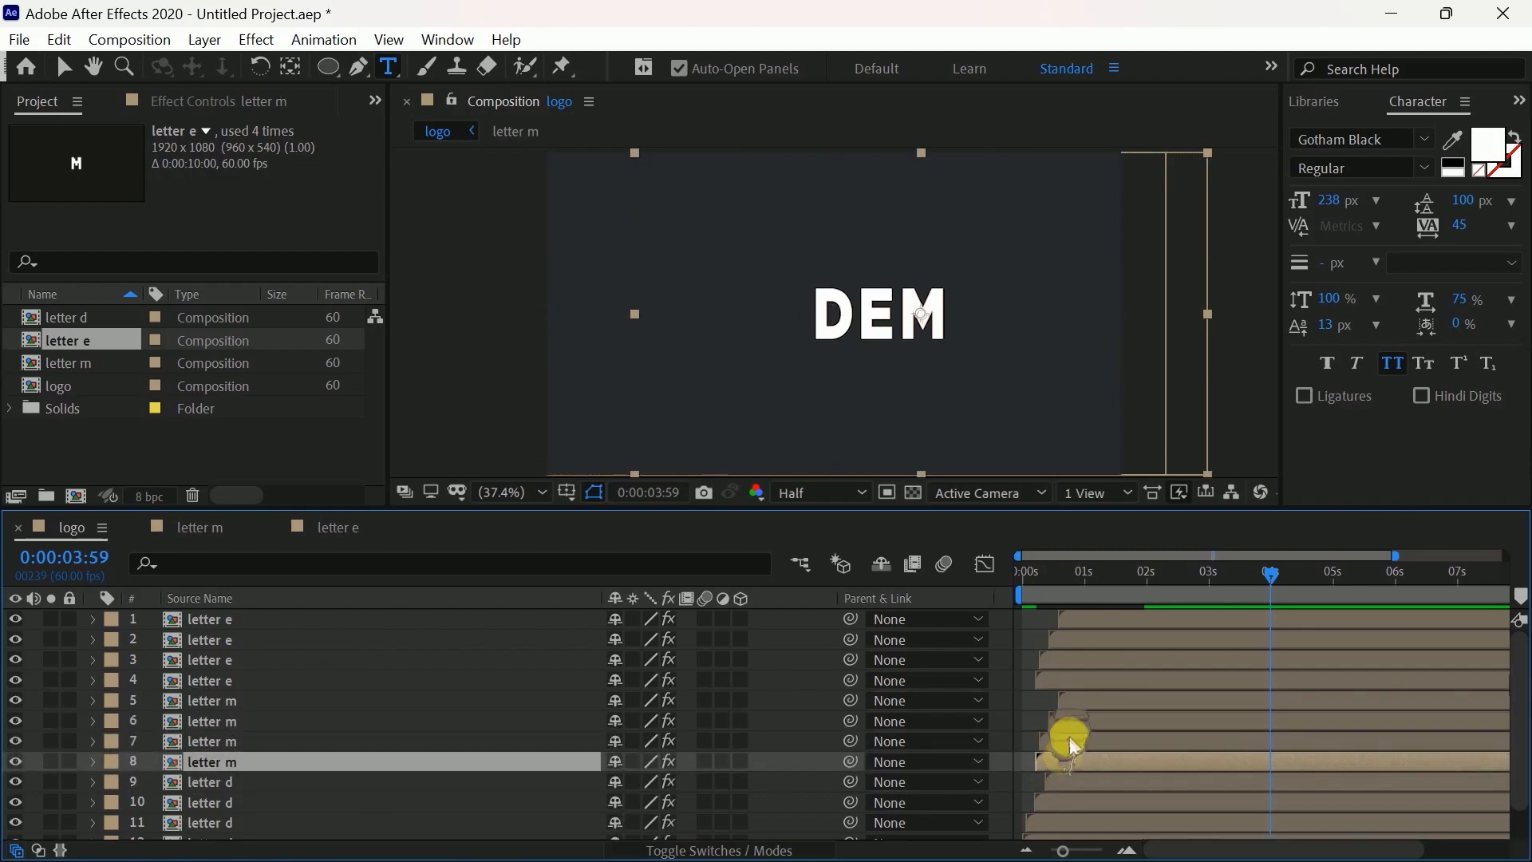
left_click(1081, 702, "shift")
left_click_drag(1093, 702, 1088, 697)
Preview the DEM letter animation from the start of the logo composition.
left_click_drag(1272, 575, 868, 674)
key("space")
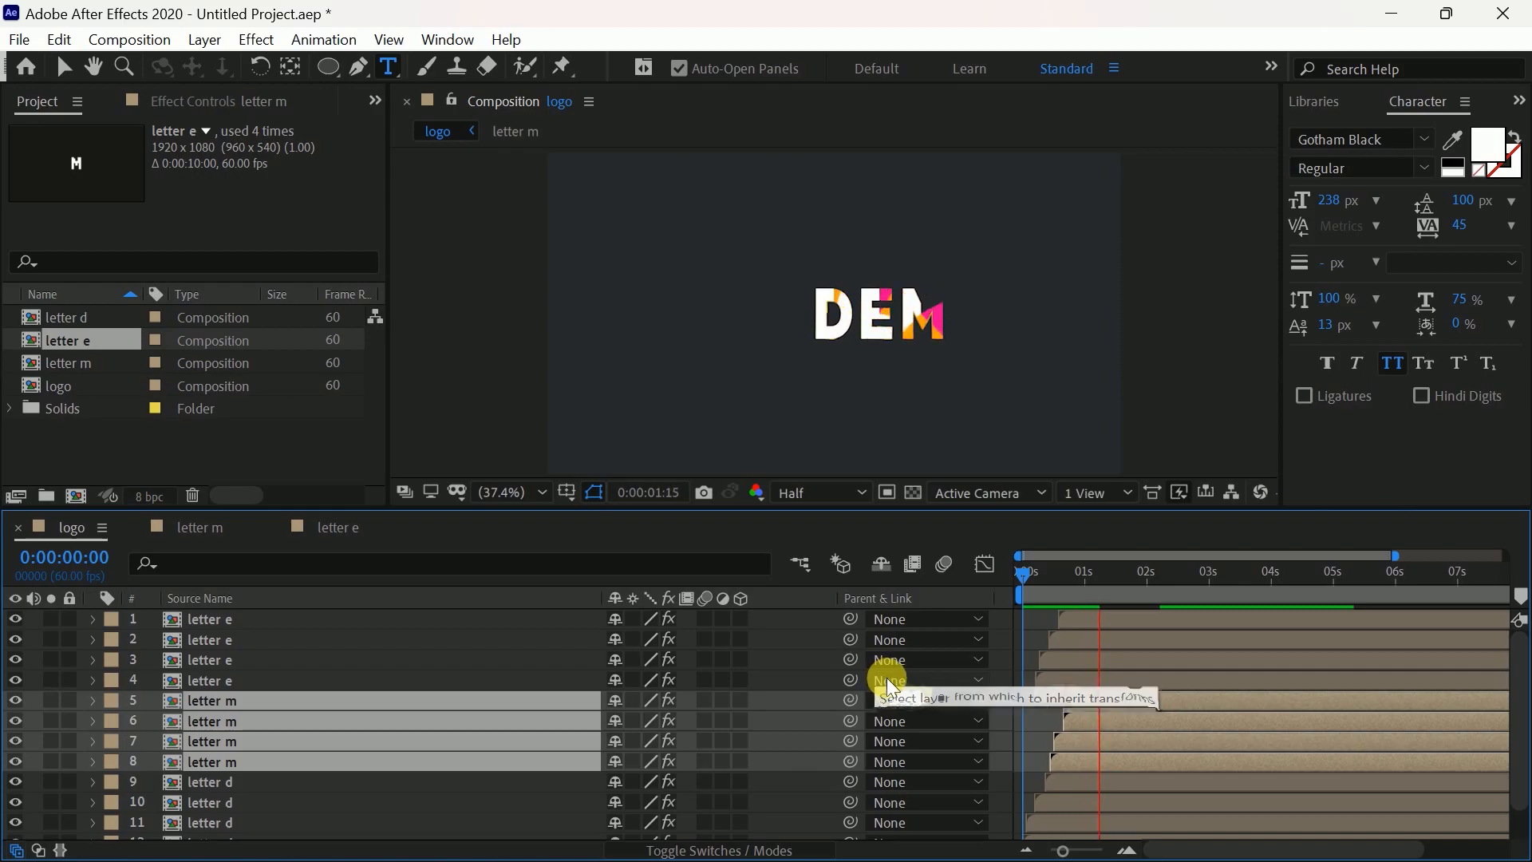
left_click(1129, 694)
Duplicate the "letter m" composition in the project and rename the copy "letter o".
left_click(214, 680)
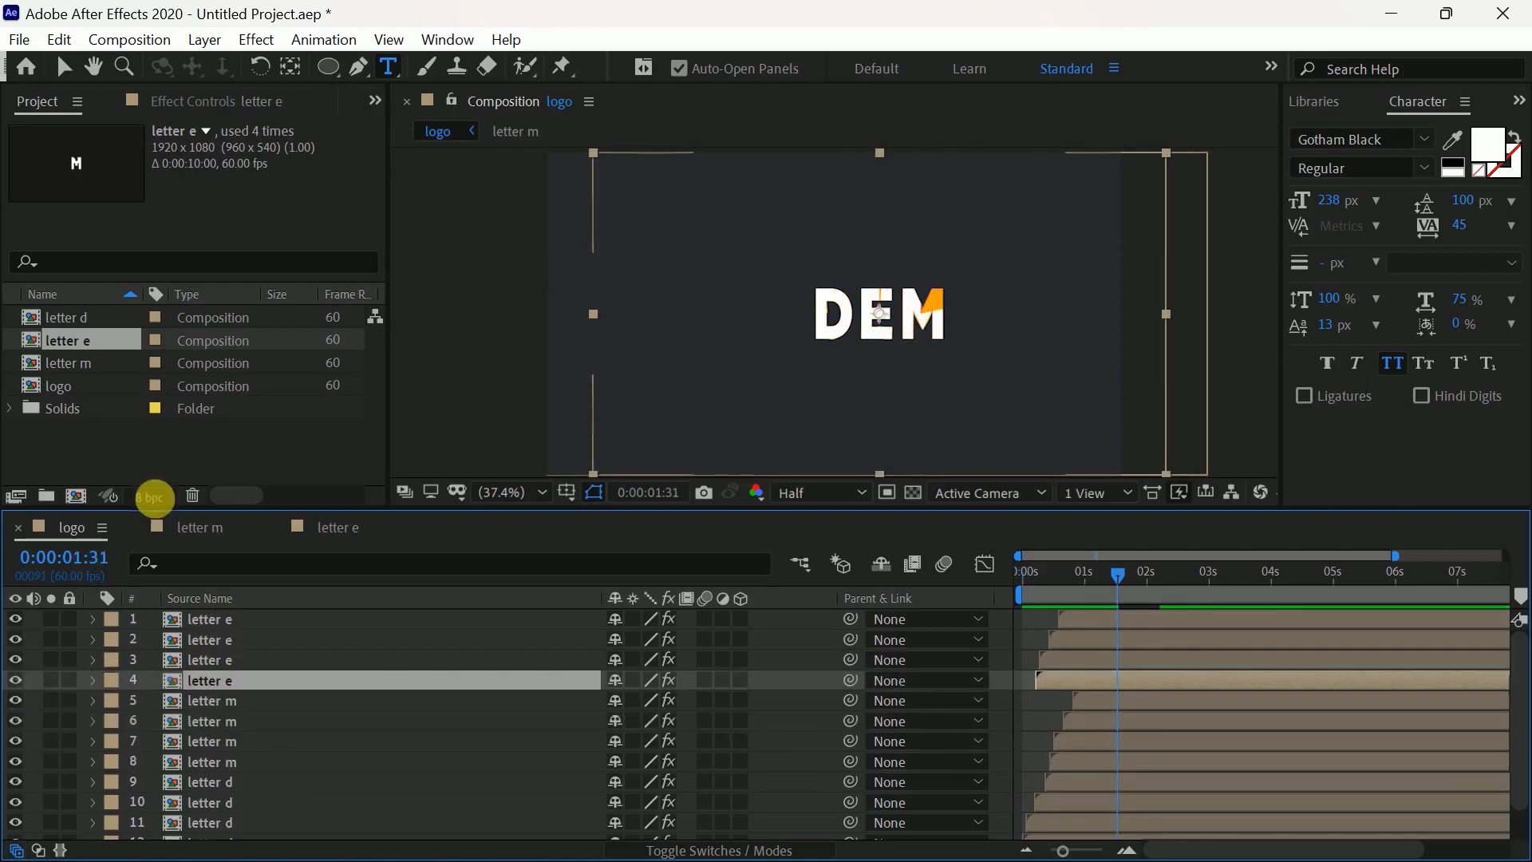
left_click(69, 364)
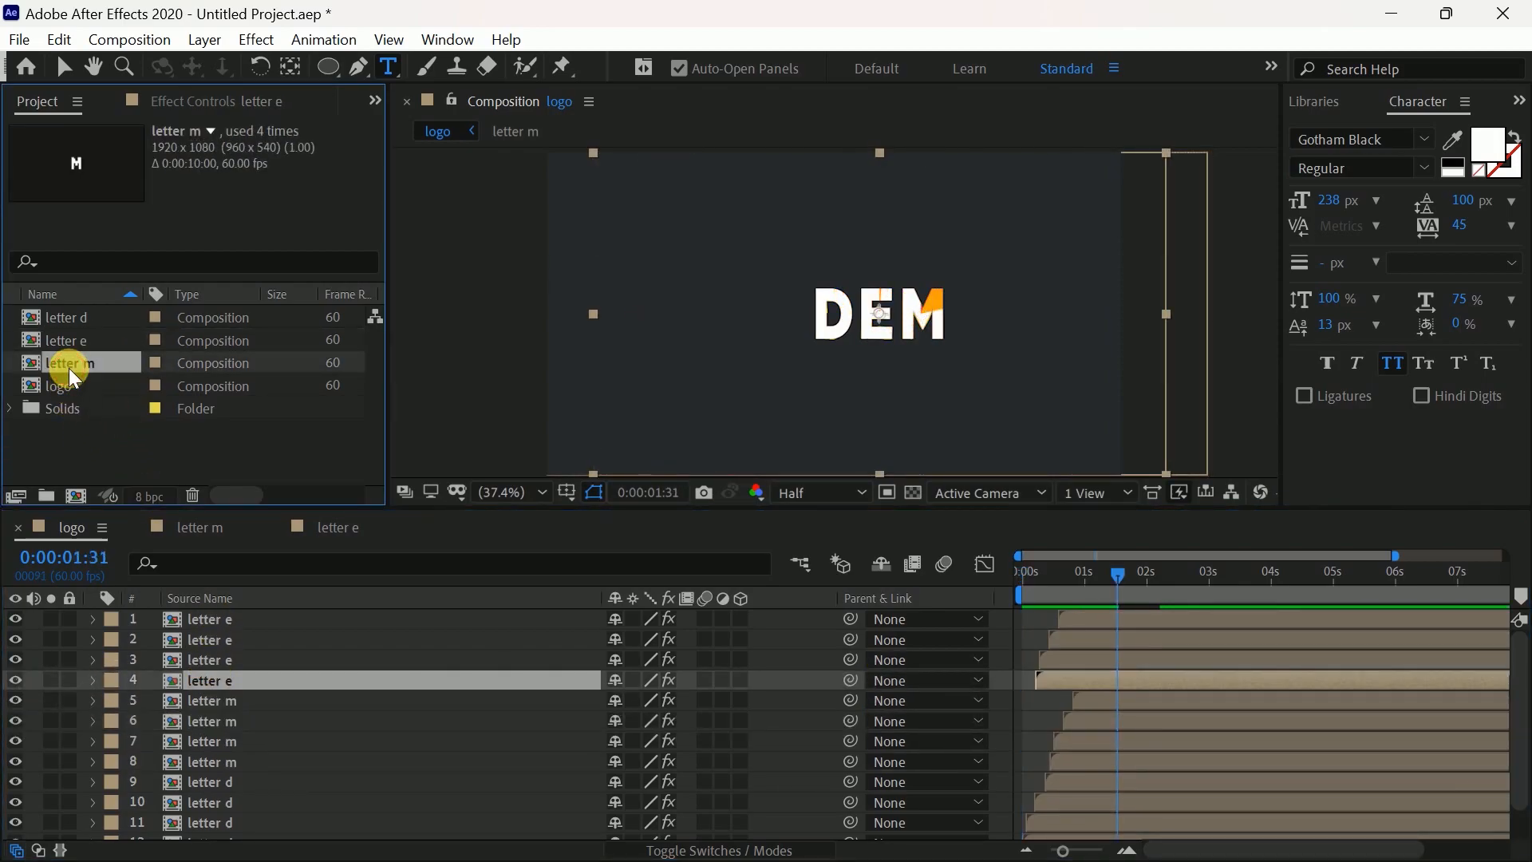
key("ctrl+d")
double_click(88, 385)
left_click(412, 528)
right_click(64, 385)
left_click(128, 788)
type("letter")
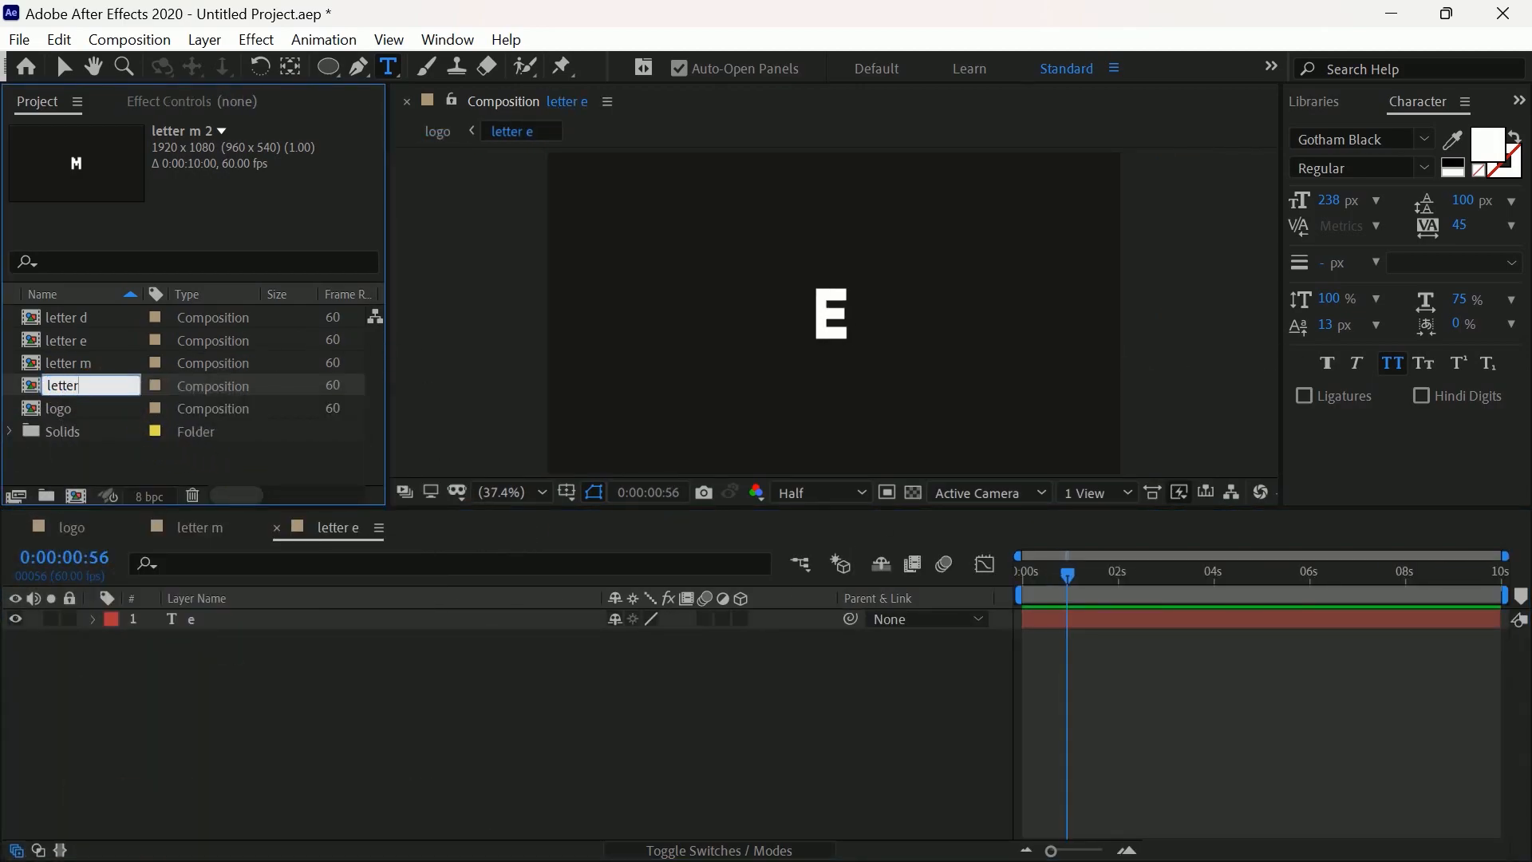
type(" o")
left_click(157, 711)
Duplicate the four "letter m" layers in the logo composition and replace the copies' source with the "letter o" composition.
left_click(96, 525)
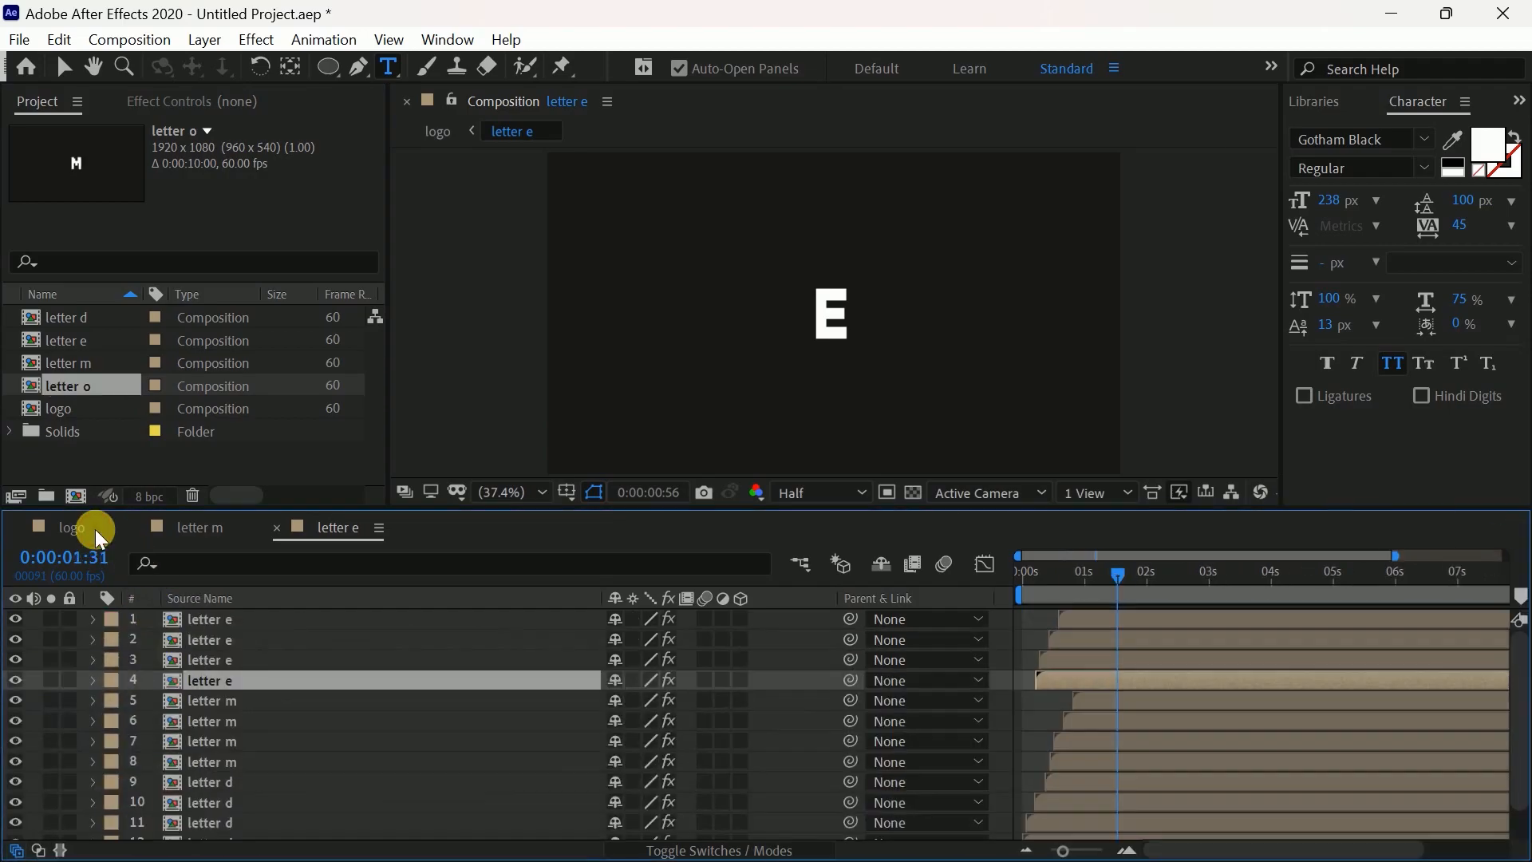
left_click(218, 626, "shift")
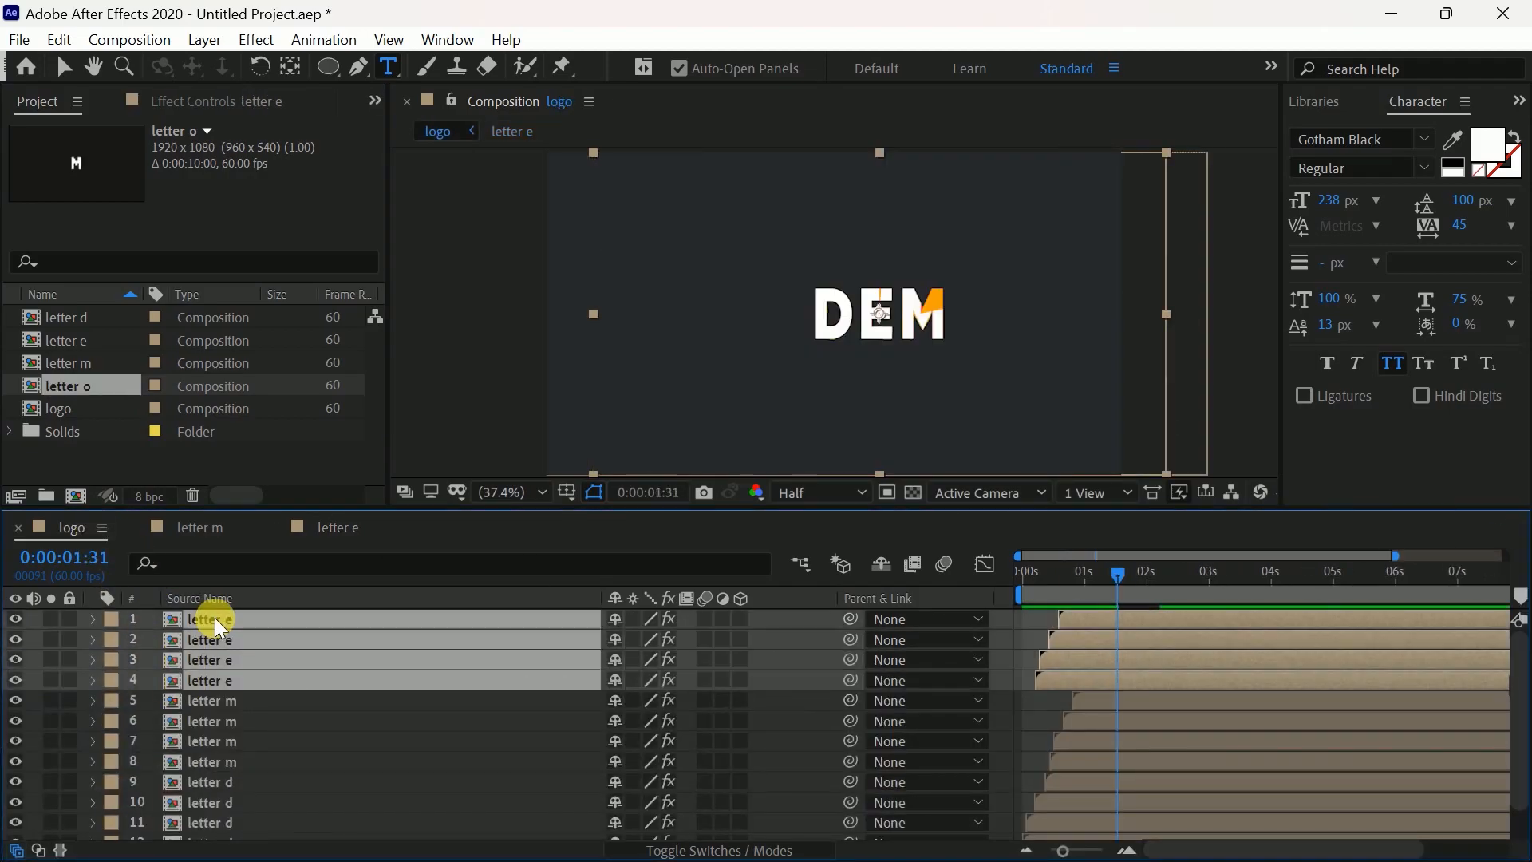
left_click(234, 760)
left_click(229, 702, "shift")
key("ctrl+d")
left_click_drag(232, 733, 228, 718)
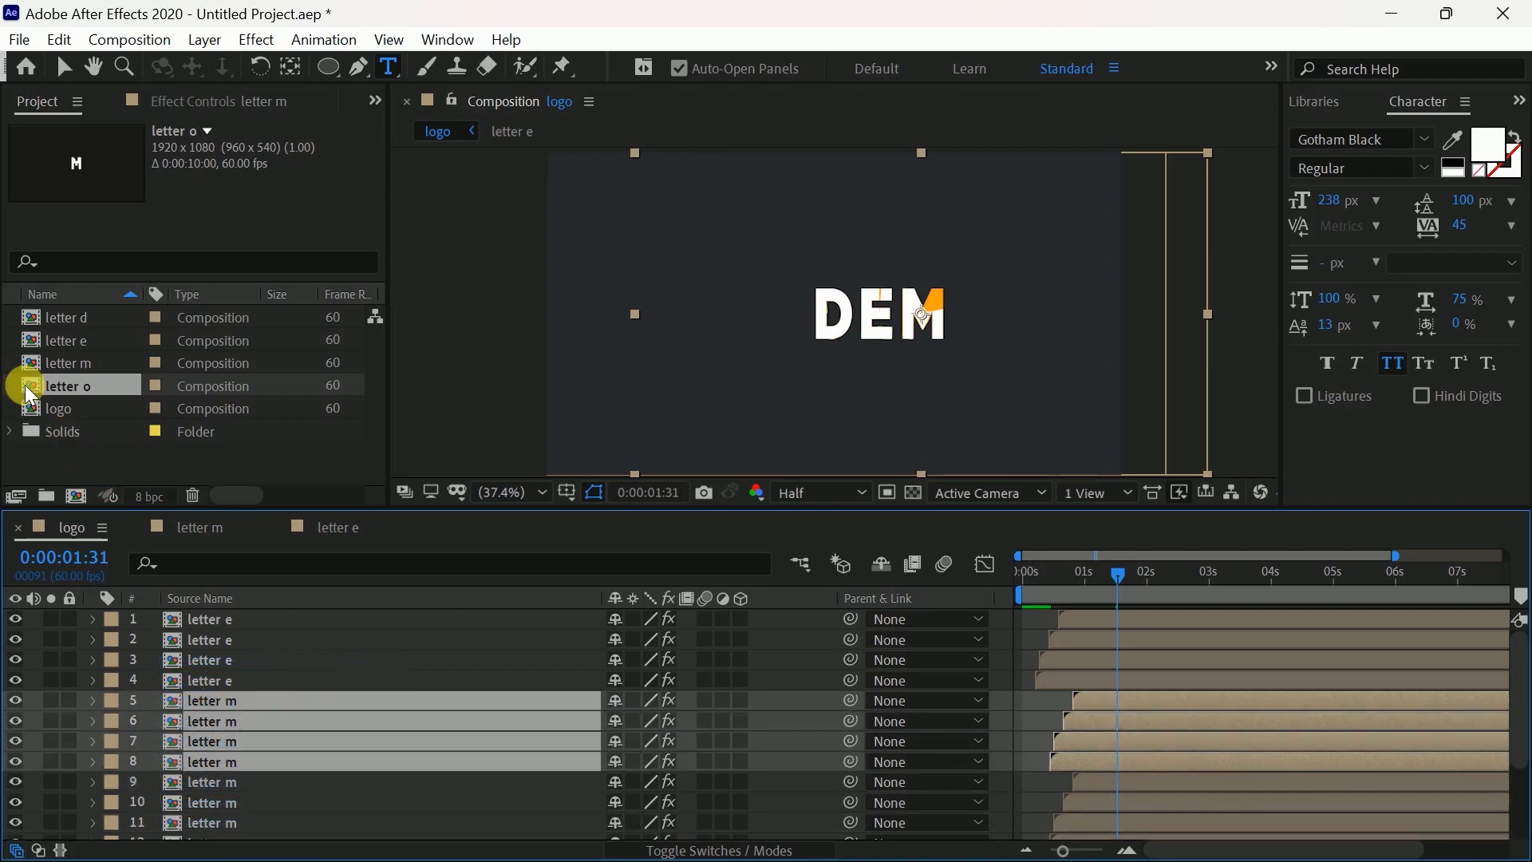
left_click(247, 670)
left_click(223, 700)
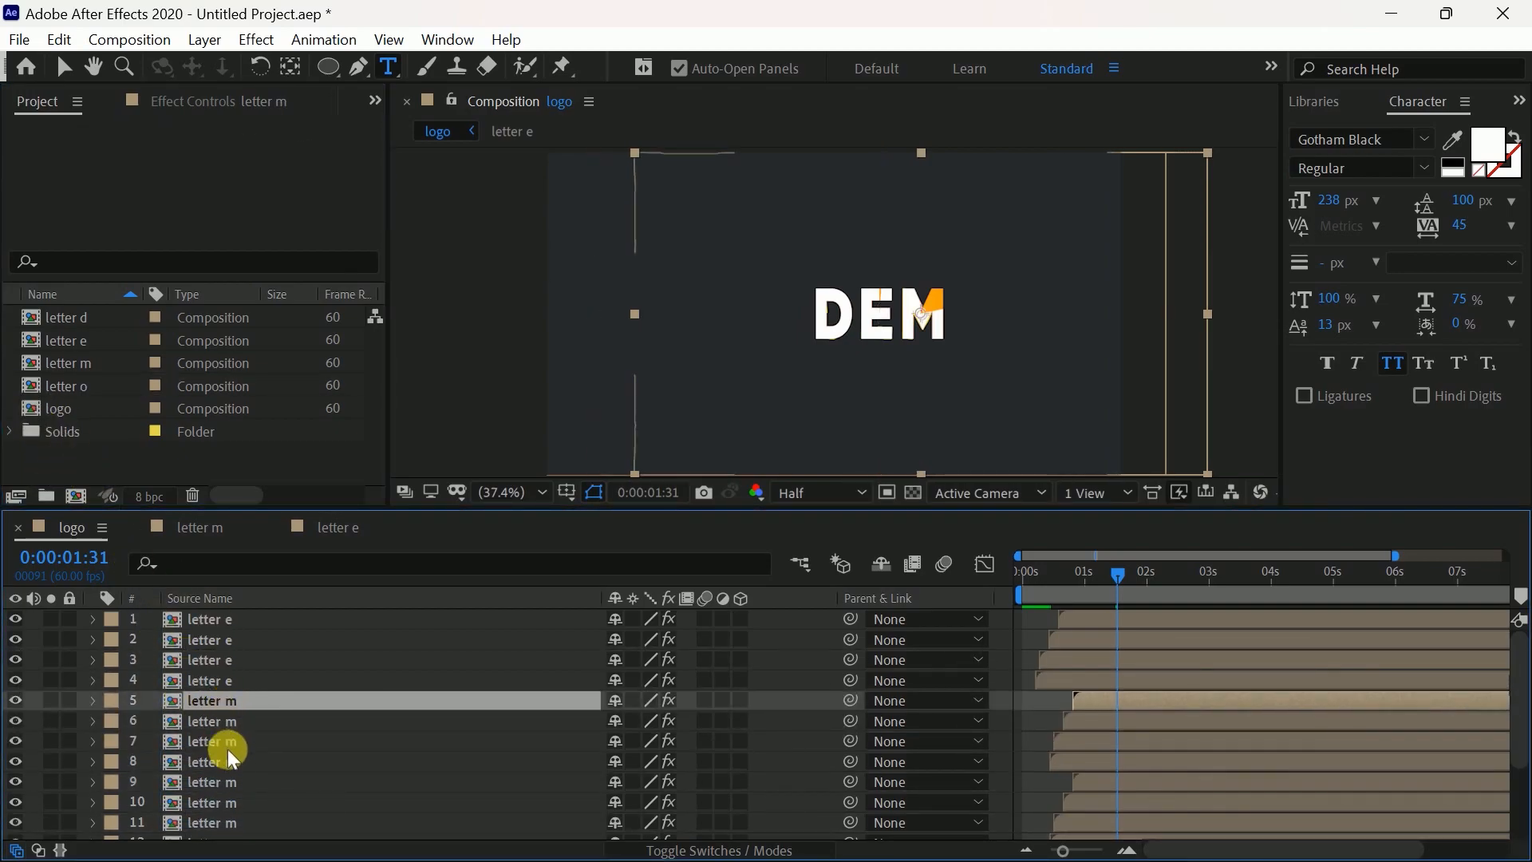
left_click(219, 759, "shift")
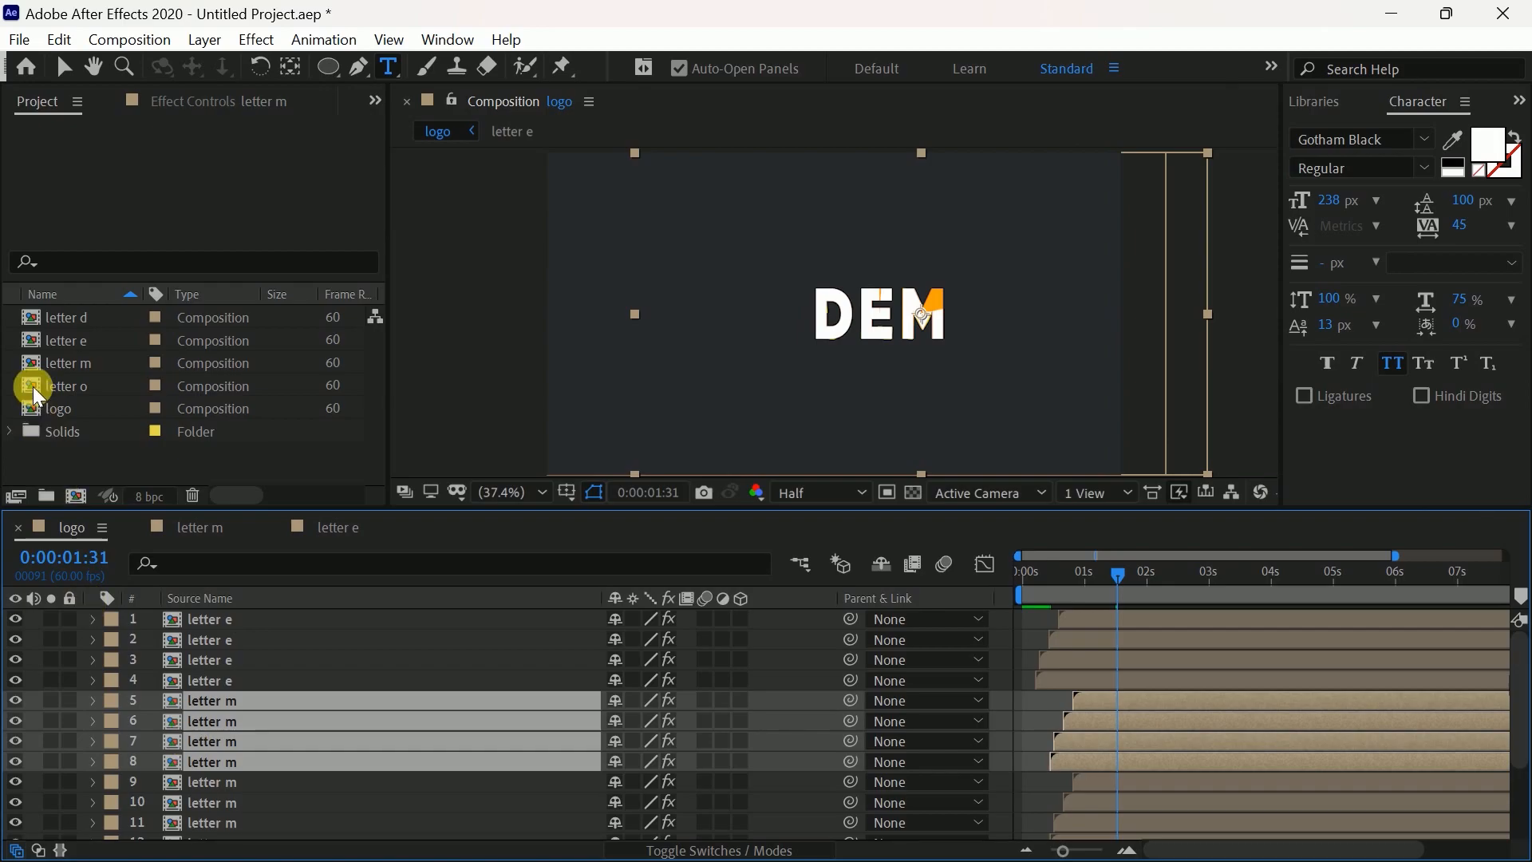
left_click_drag(36, 391, 170, 694)
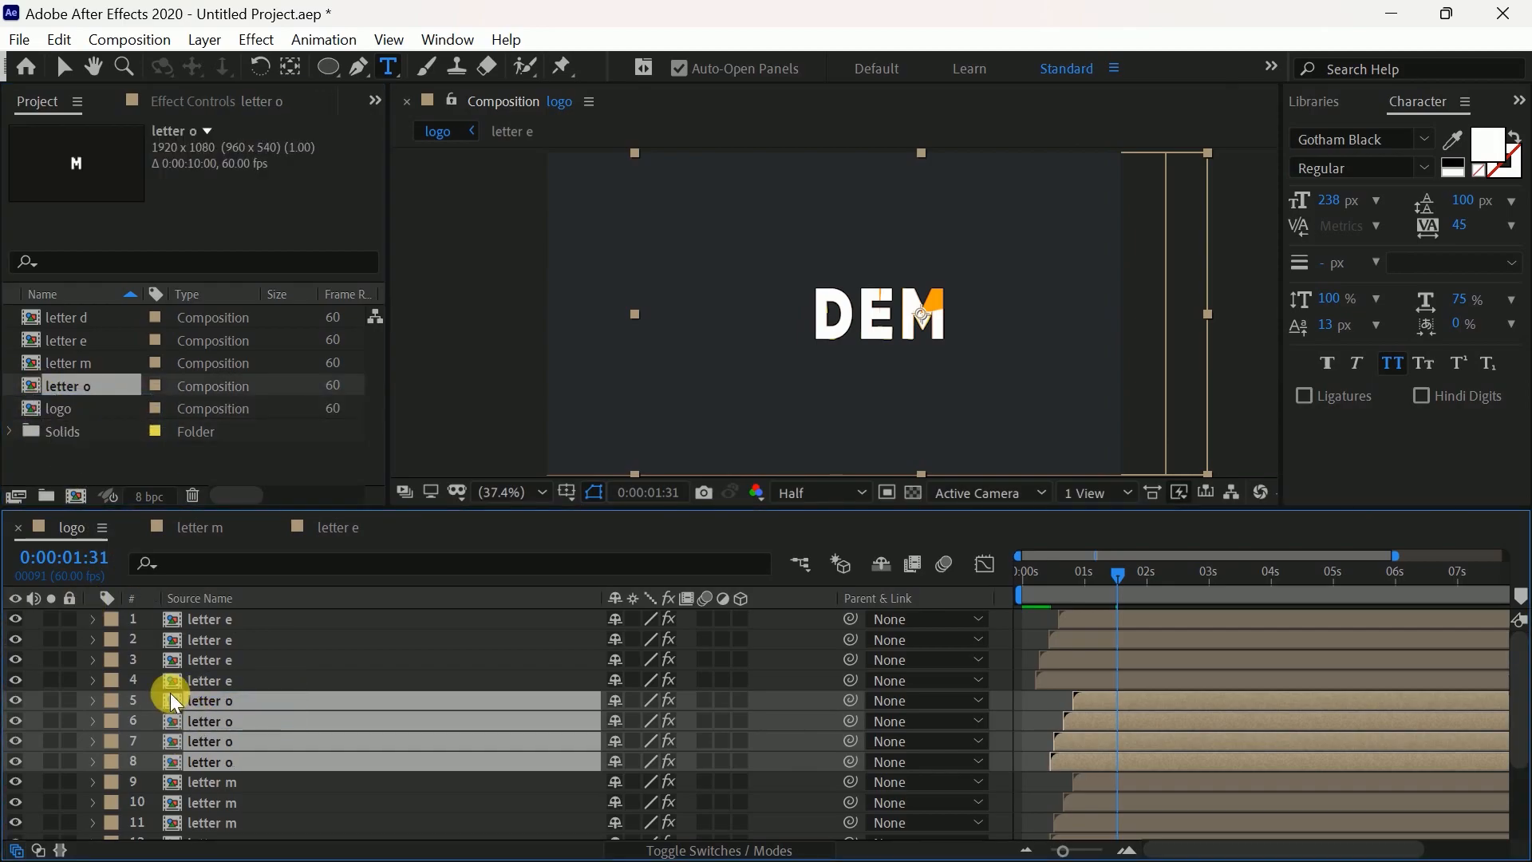
Change the text inside the "letter o" composition to O and return to the logo composition.
double_click(170, 700)
double_click(166, 619)
type("o")
left_click(83, 532)
Shift the four "letter o" layers horizontally to X position 1415 beside M, collapse their properties, and preview the animation from the start.
left_click(247, 742)
key("p")
left_click(627, 720)
left_click_drag(626, 721, 841, 739)
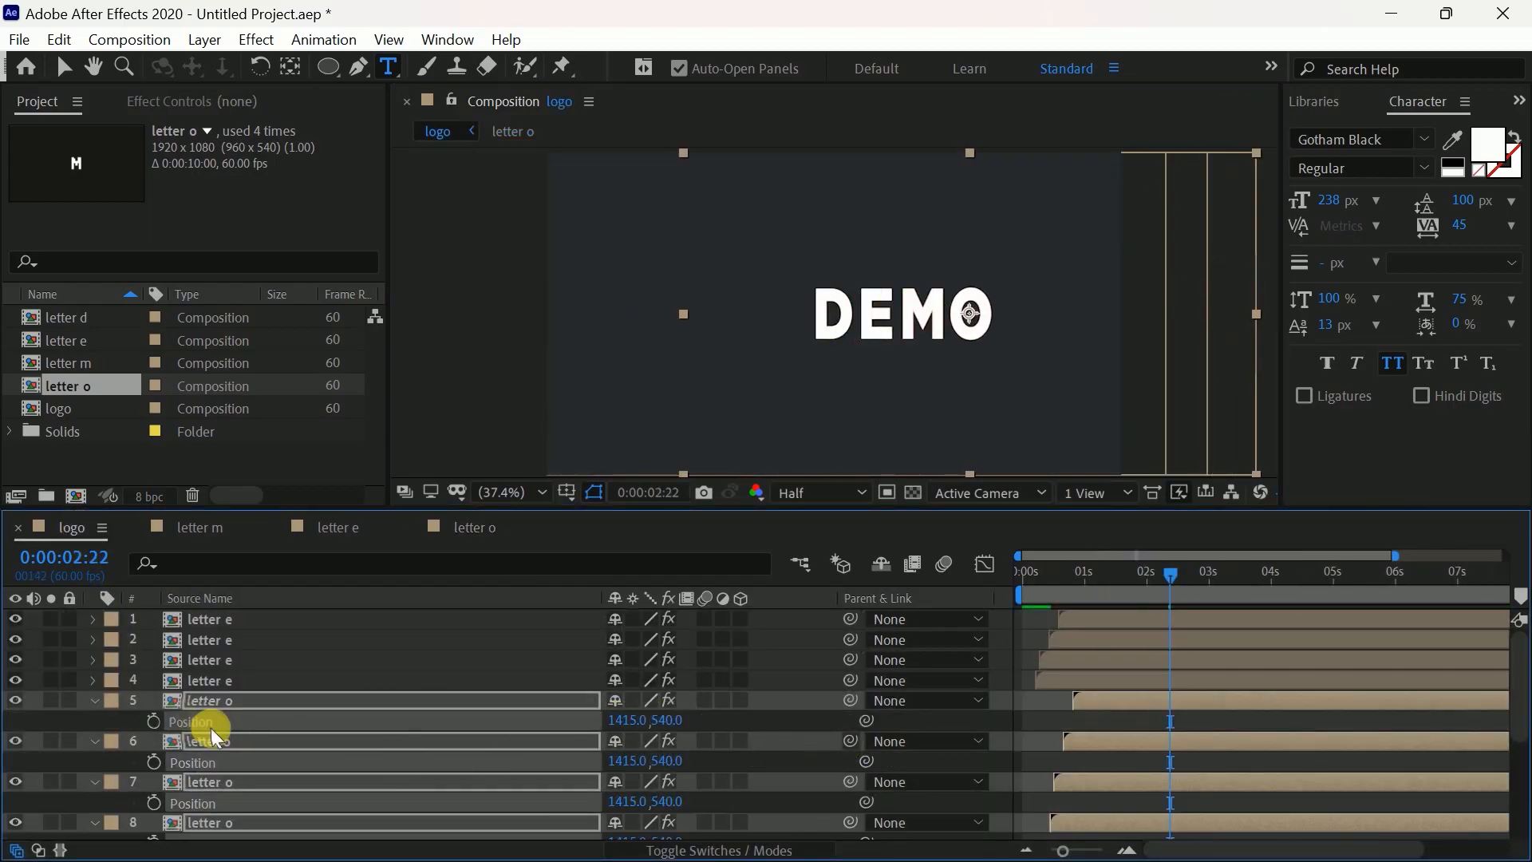
left_click(92, 701)
key("space")
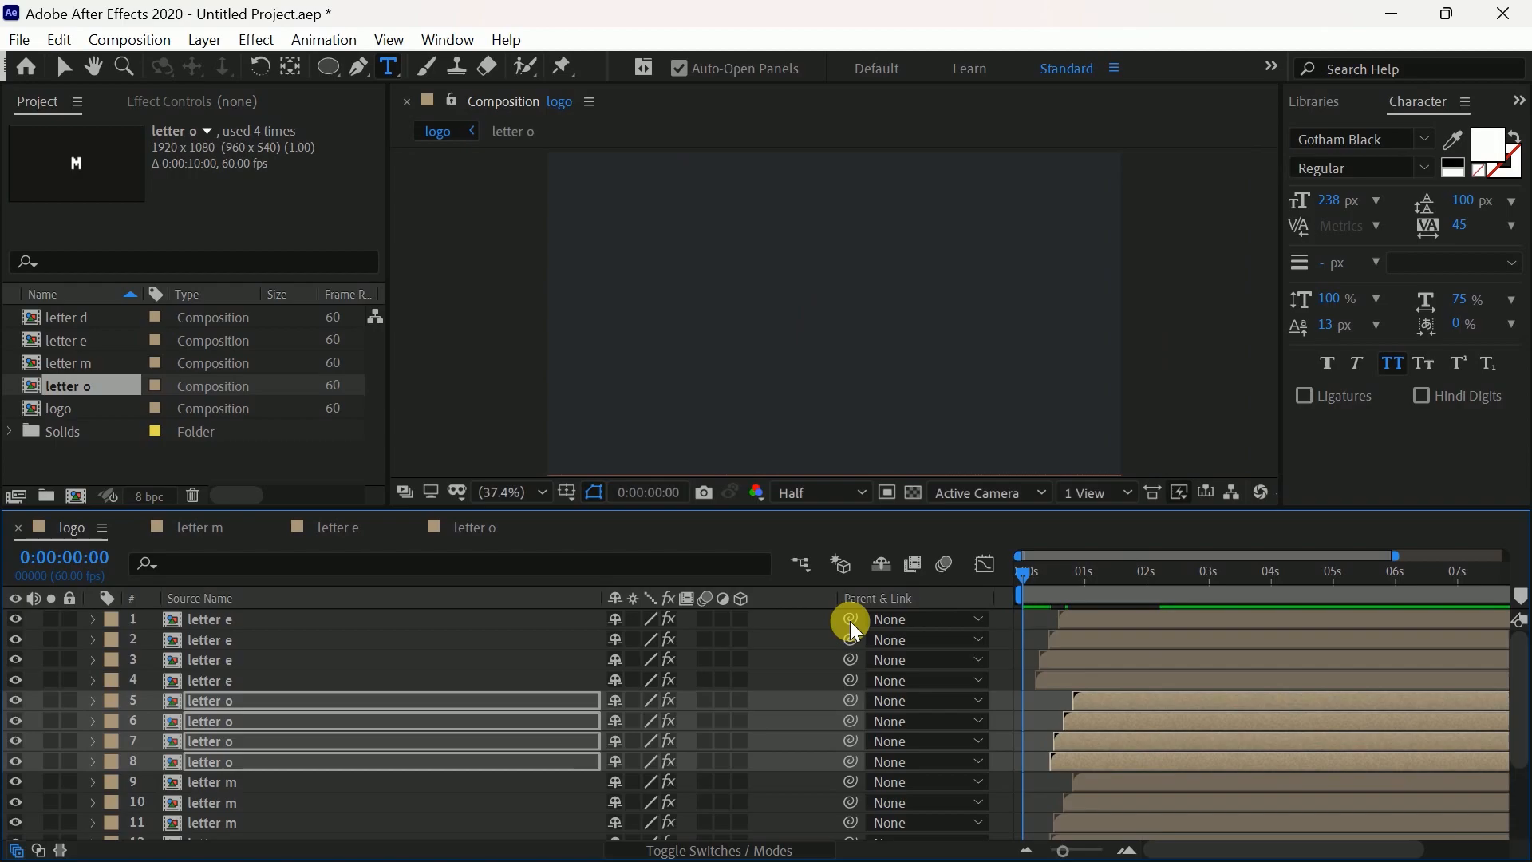